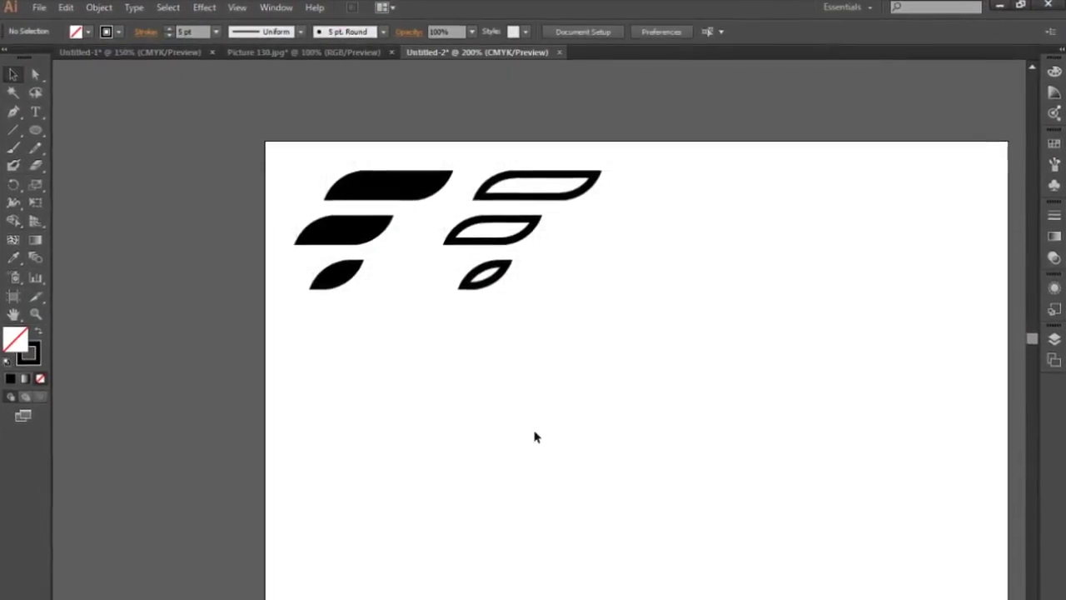
Duplicate the three solid black leaf-shaped bars into the empty area below the originals
drag(301, 195, 288, 214)
scroll(339, 244, up, 1)
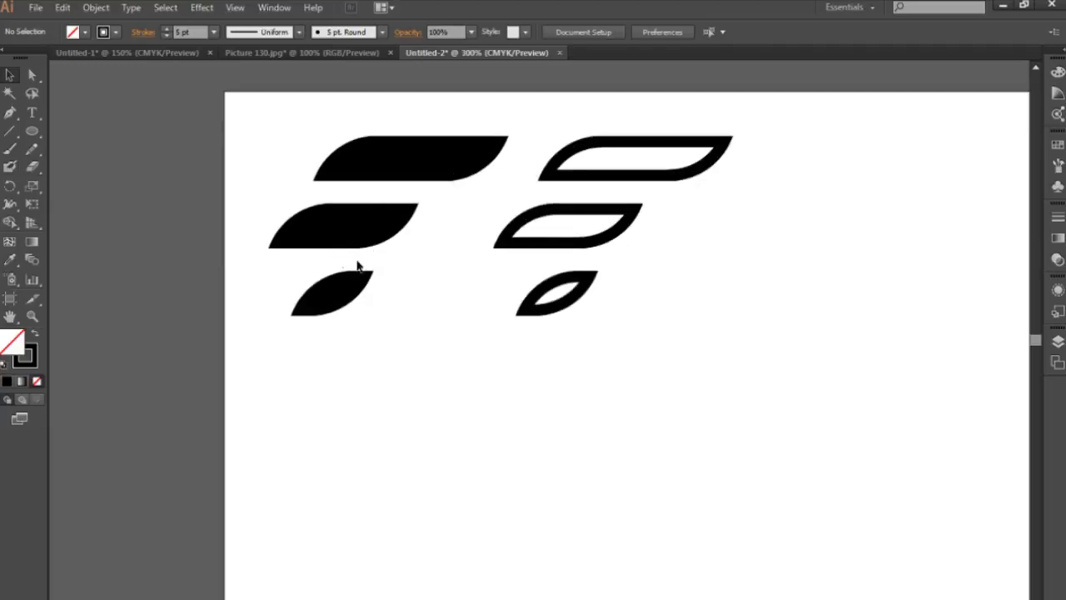
drag(455, 303, 286, 124)
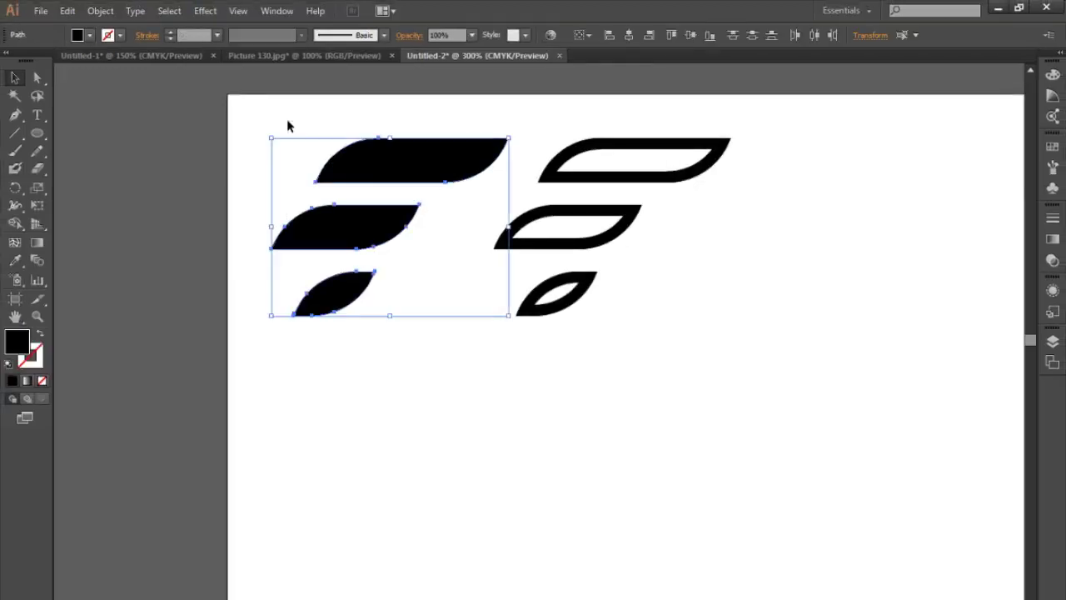
drag(348, 201, 342, 129)
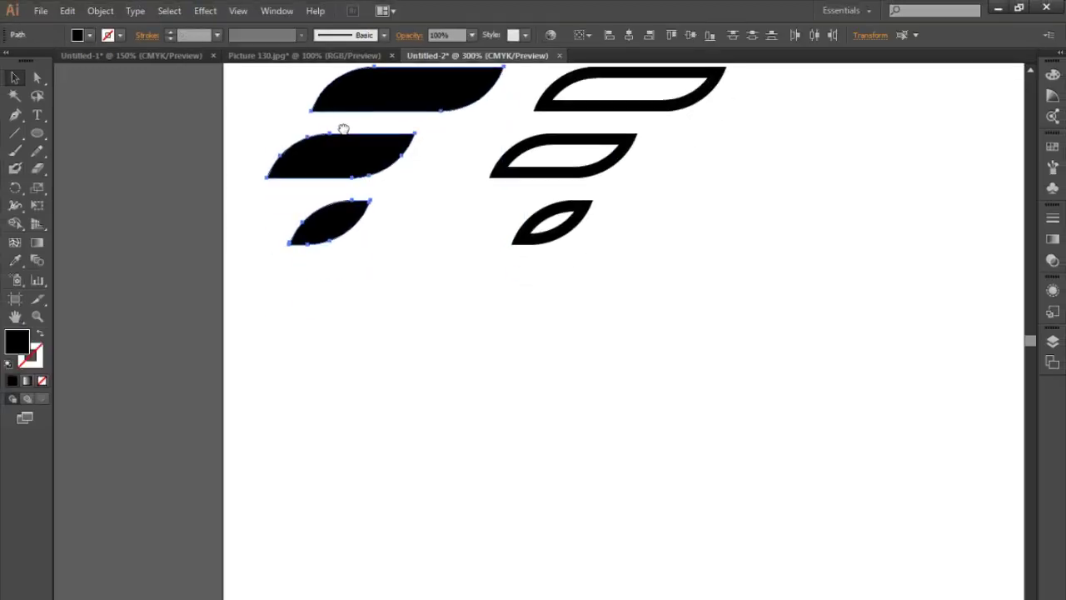
drag(405, 102, 472, 395)
drag(477, 451, 449, 358)
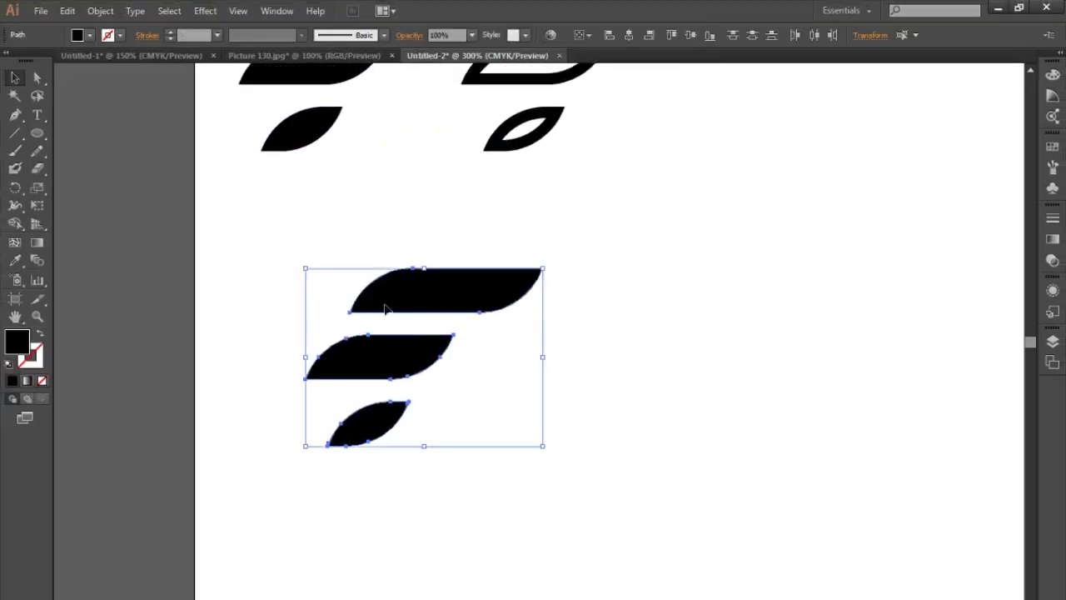
drag(479, 232, 561, 122)
drag(542, 175, 536, 234)
drag(692, 298, 505, 318)
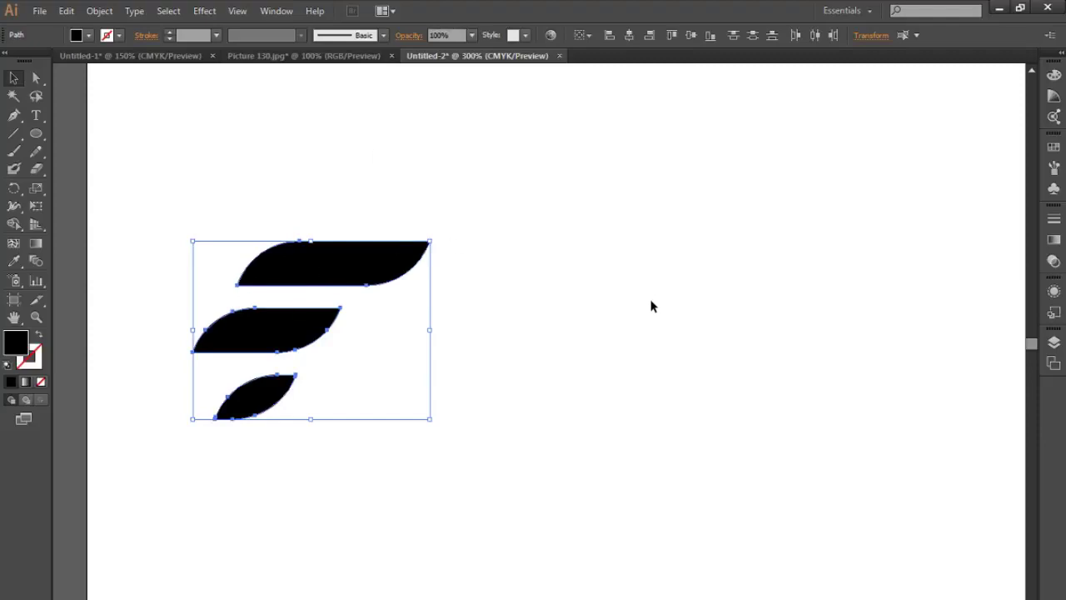
click(404, 331)
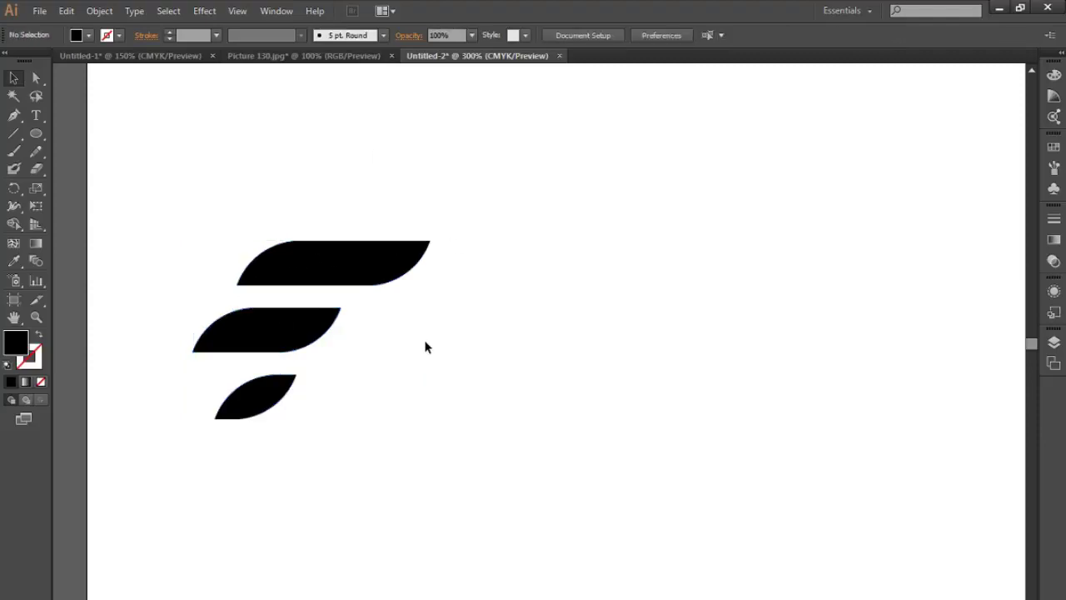
scroll(429, 353, down, 2)
drag(424, 382, 307, 306)
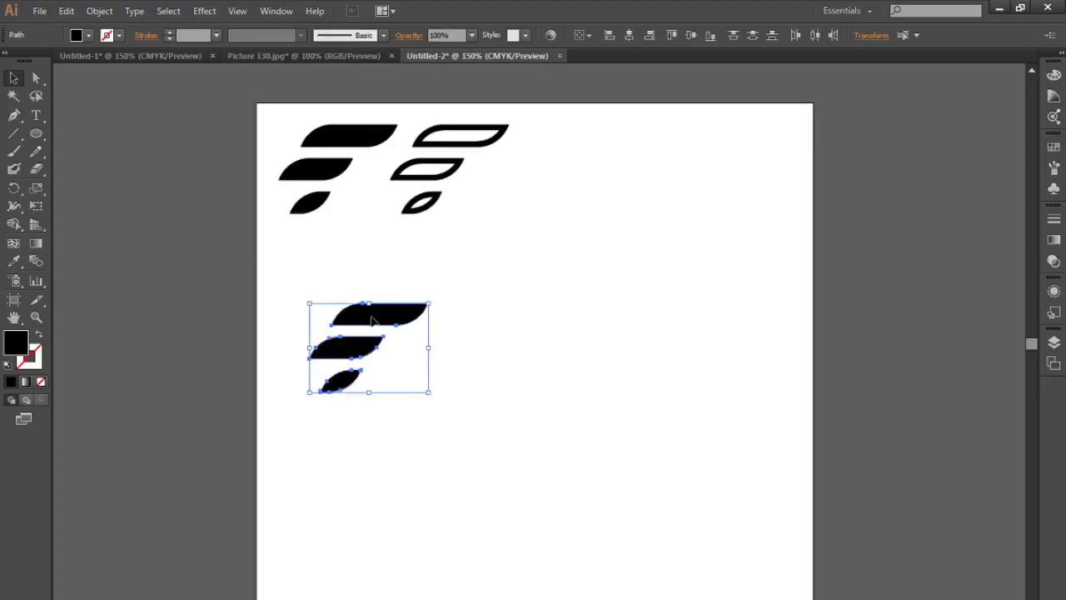
drag(372, 321, 509, 309)
scroll(542, 345, up, 2)
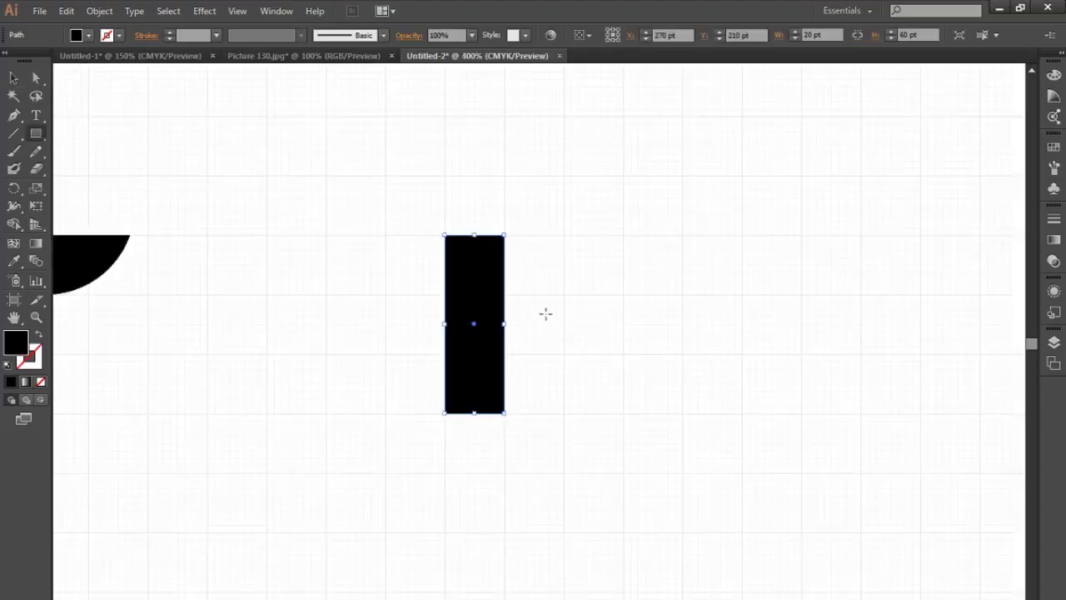
key(Delete)
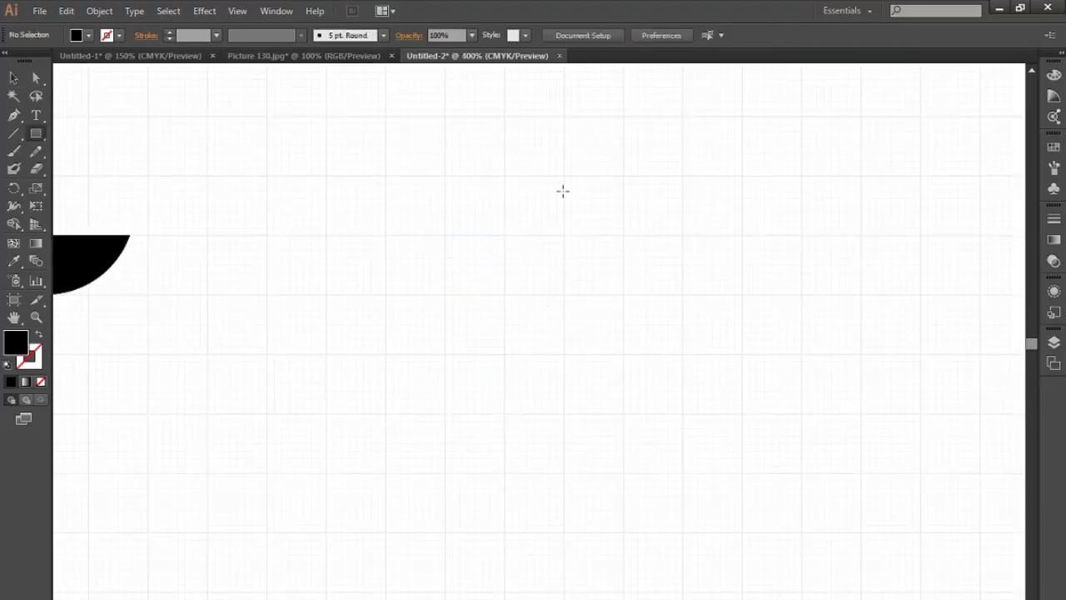
Draw a vertical black-filled rectangle 20 pt wide and 80 pt tall on the grid, beside the copied bars
scroll(544, 288, up, 2)
drag(545, 288, 567, 283)
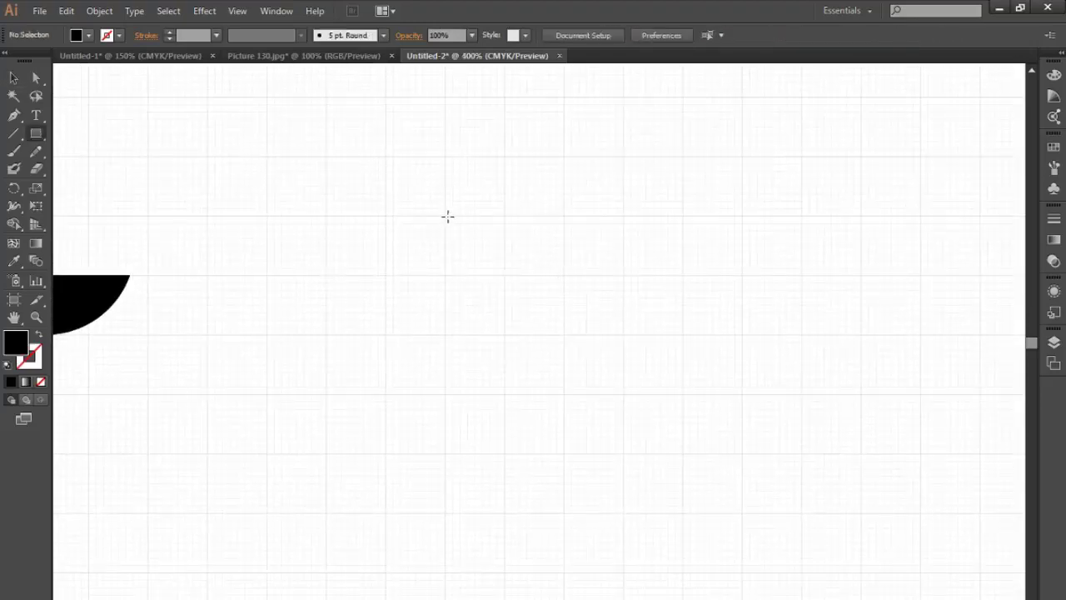
drag(446, 217, 504, 453)
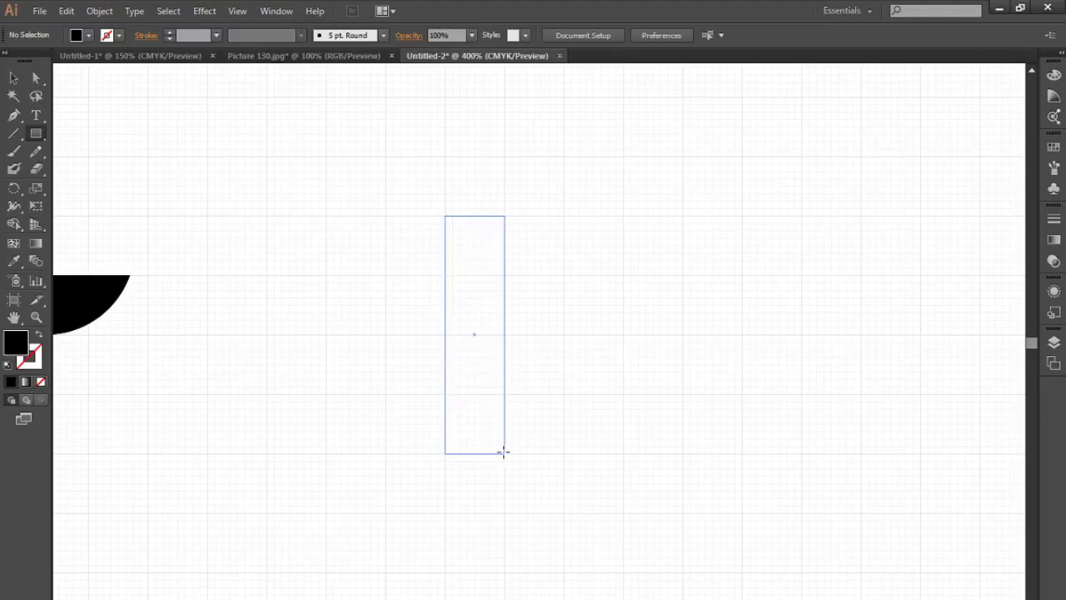
key(v)
drag(567, 508, 409, 131)
click(542, 214)
Draw a taller 20 by 110 pt rectangle overlapping the first one from its vertical centre line and extending past both ends
key(m)
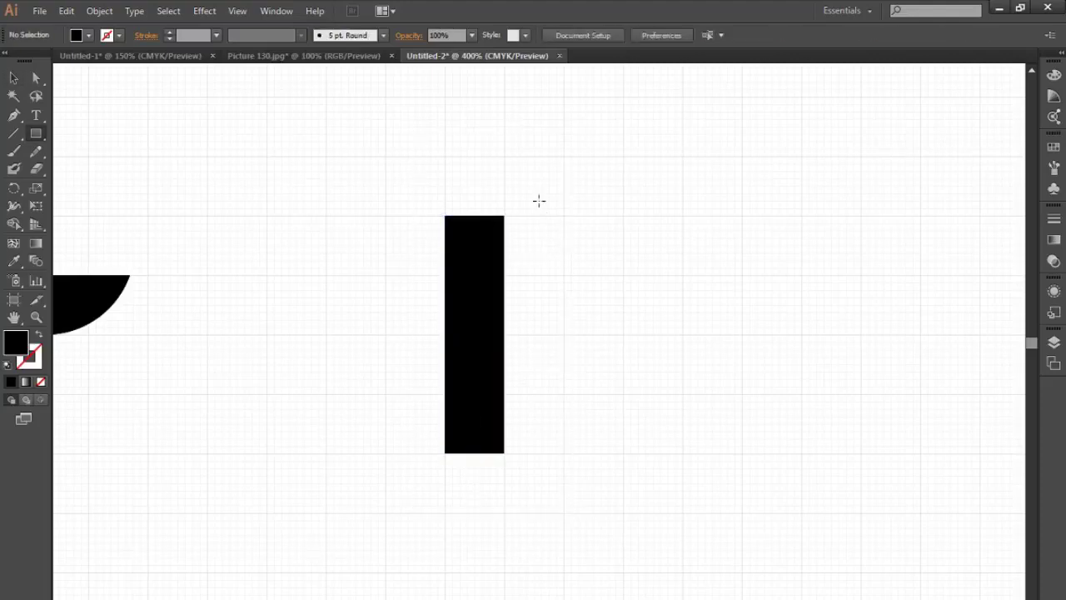
drag(534, 193, 474, 520)
scroll(491, 425, up, 1)
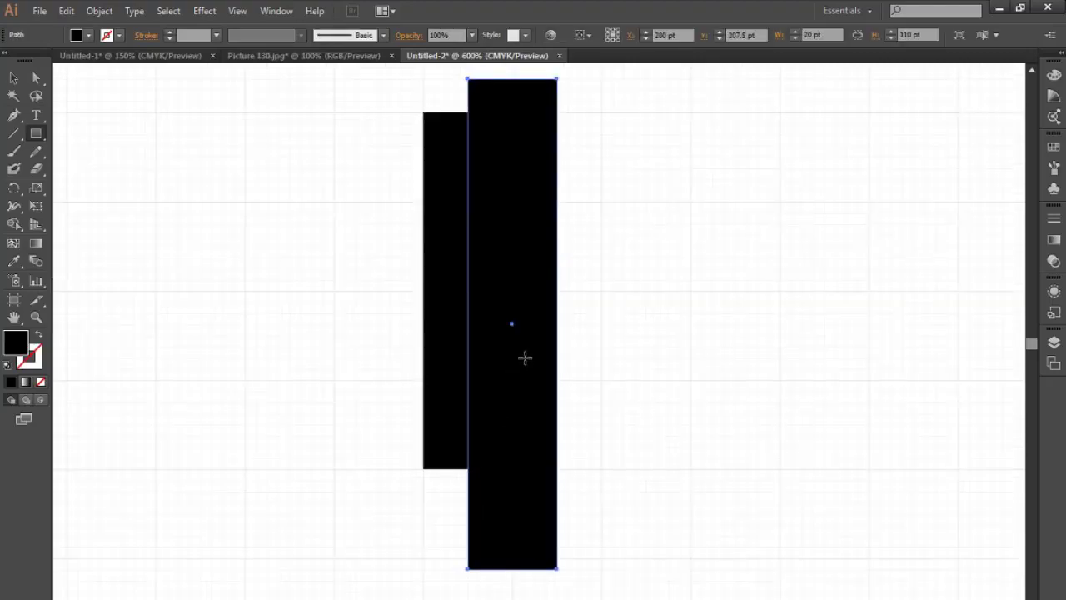
scroll(506, 111, up, 3)
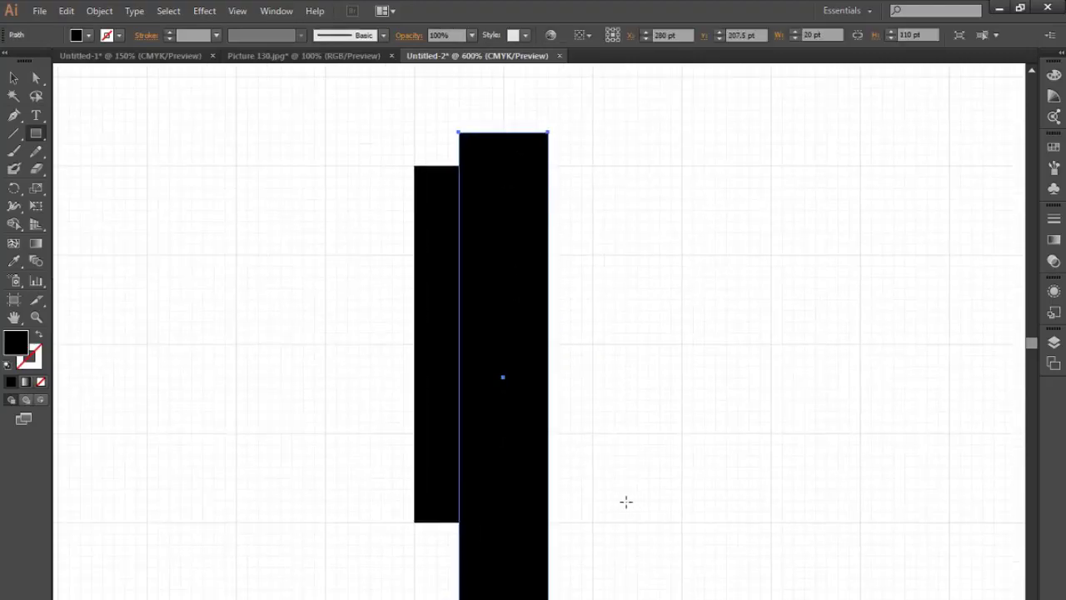
Swap fill and stroke on both overlapping rectangles and trim them to two side-by-side halves of the first rectangle
key(v)
drag(638, 505, 350, 297)
click(38, 333)
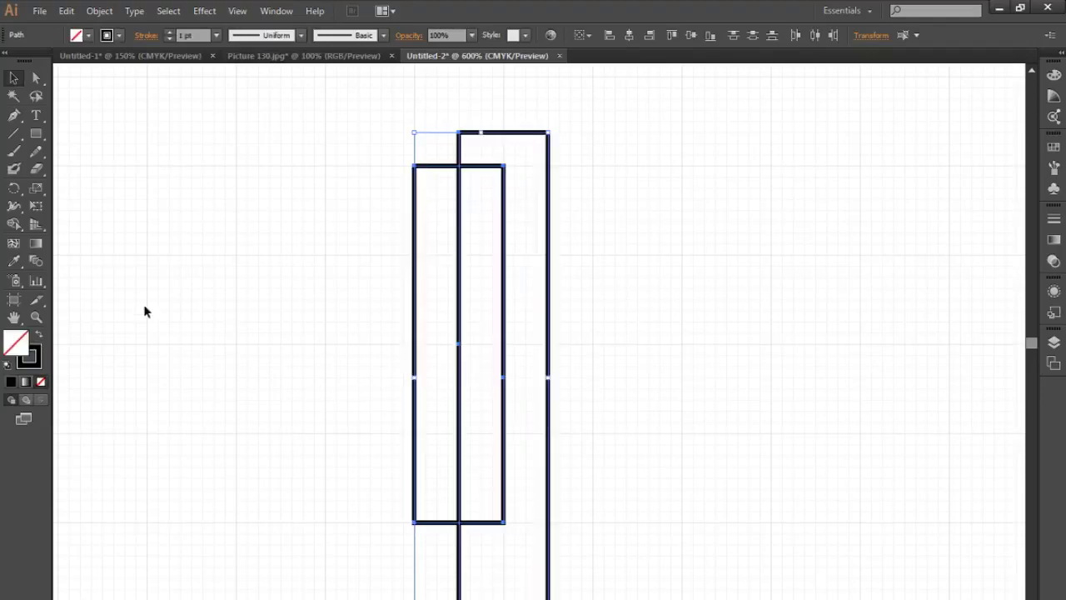
click(399, 223)
scroll(510, 194, down, 3)
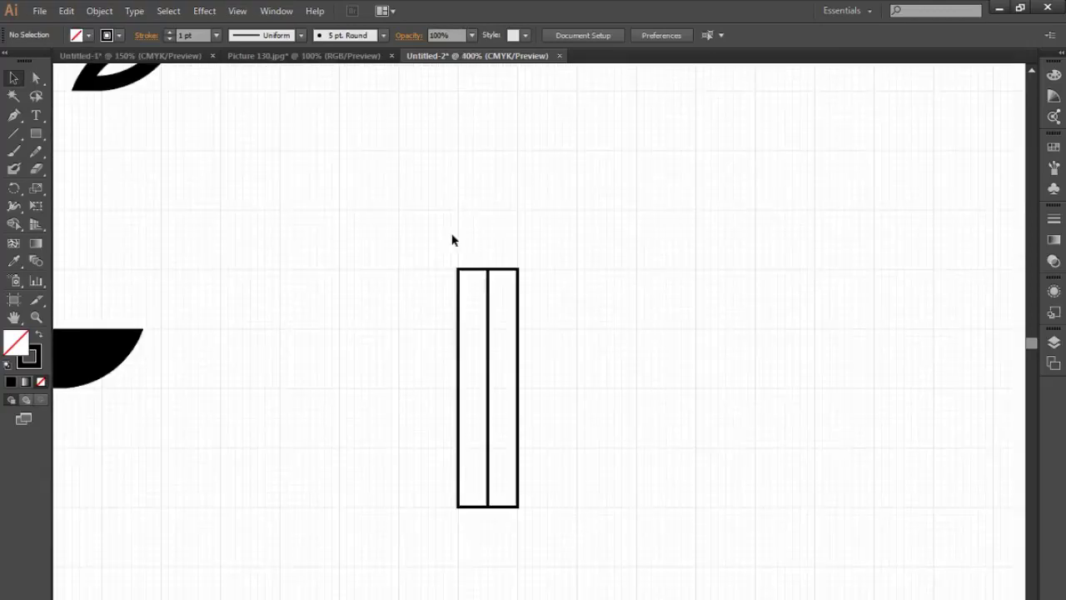
Give both rectangle halves a white-to-black gradient fill and remove their stroke
drag(571, 577, 441, 247)
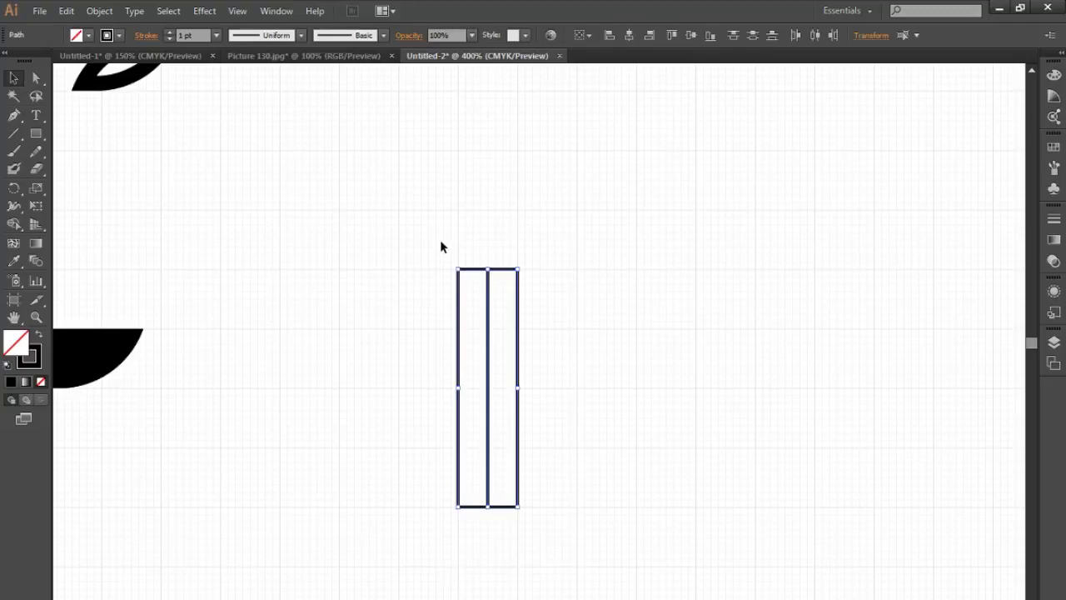
click(27, 382)
click(31, 358)
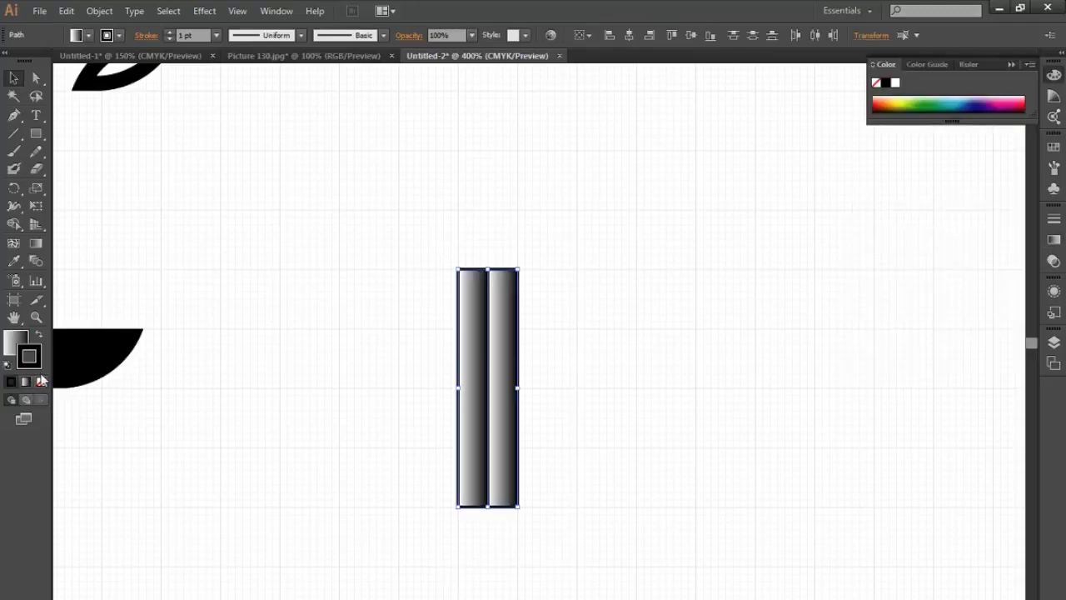
click(41, 382)
click(13, 340)
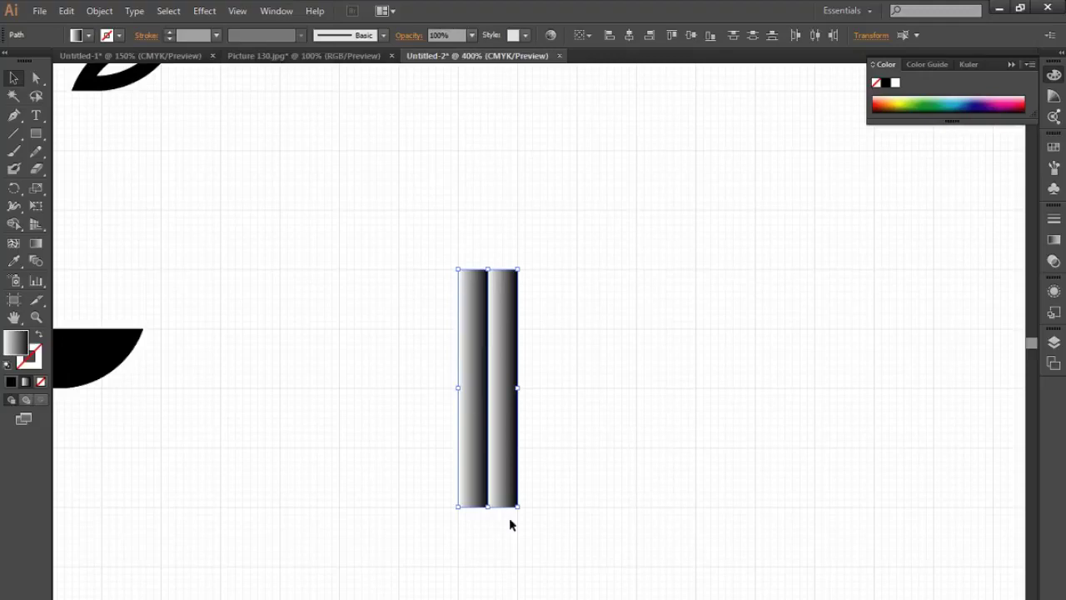
Set the linear gradient angle of both halves to 90°
click(1053, 241)
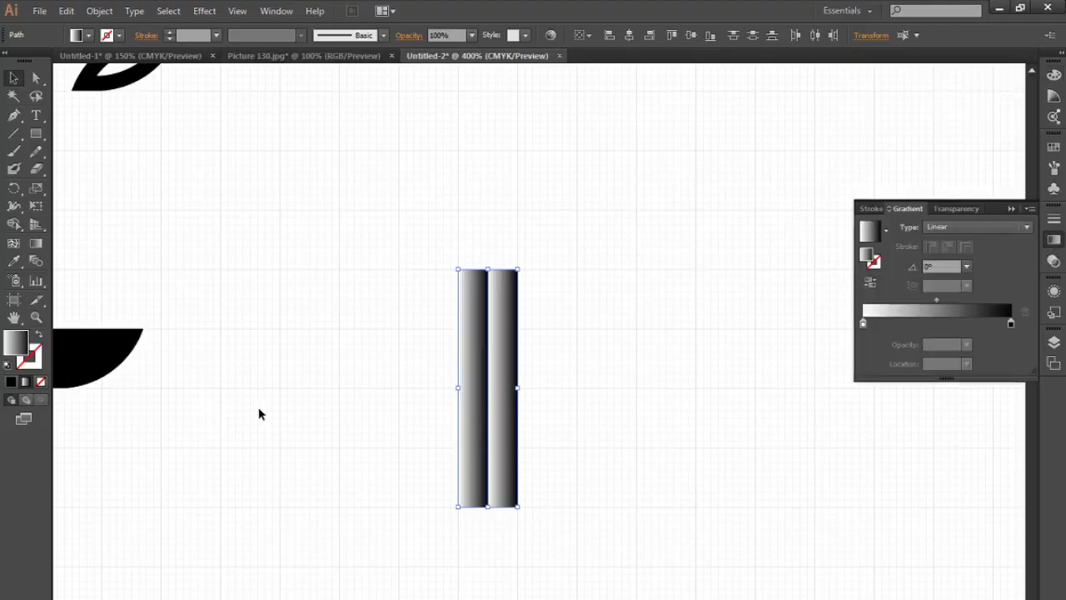
click(275, 10)
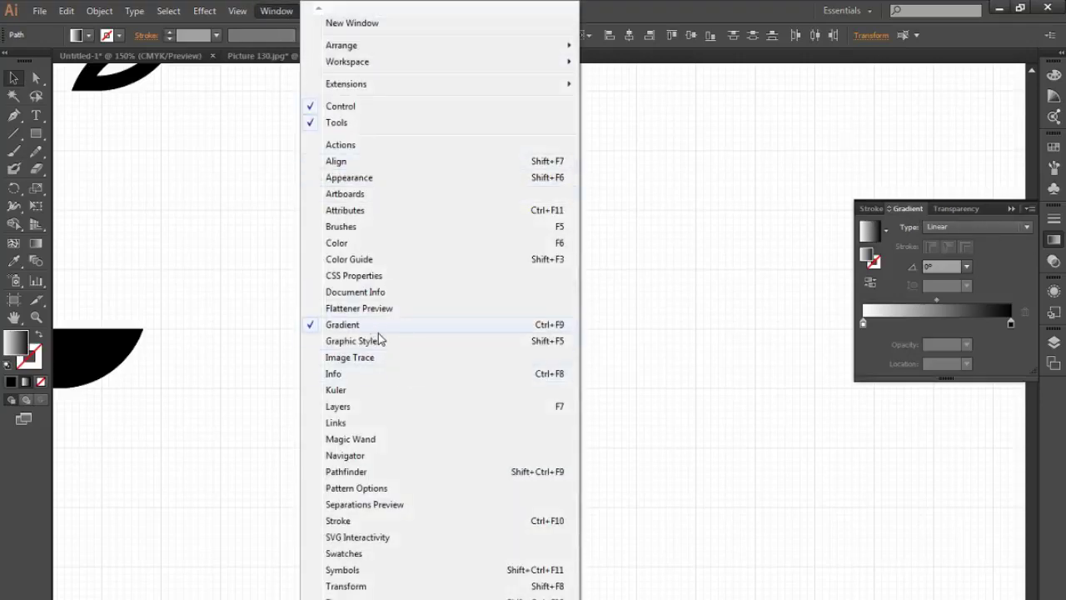
click(377, 325)
click(966, 266)
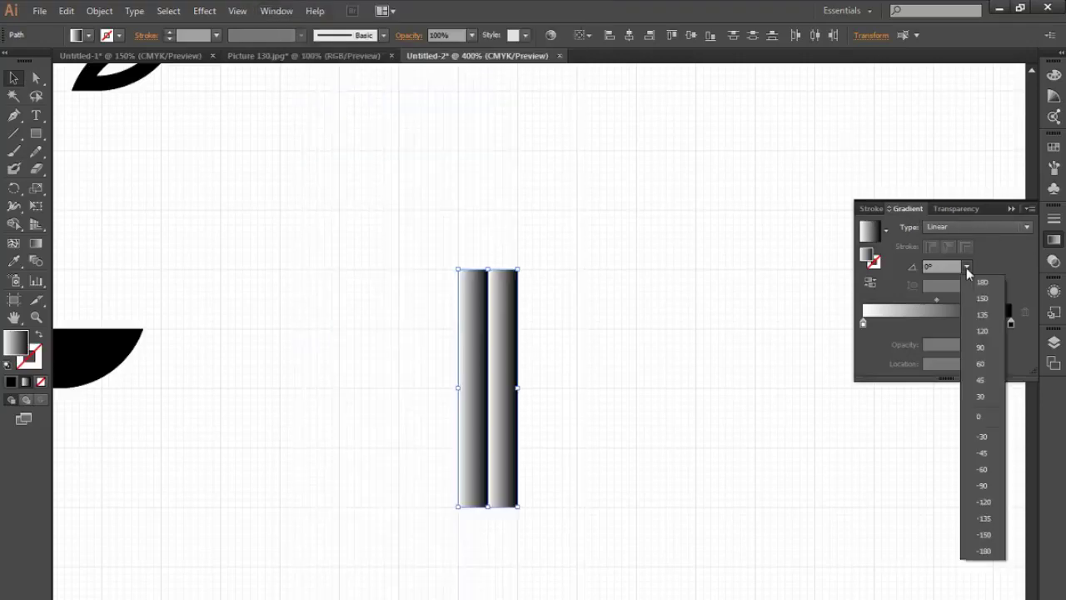
click(959, 263)
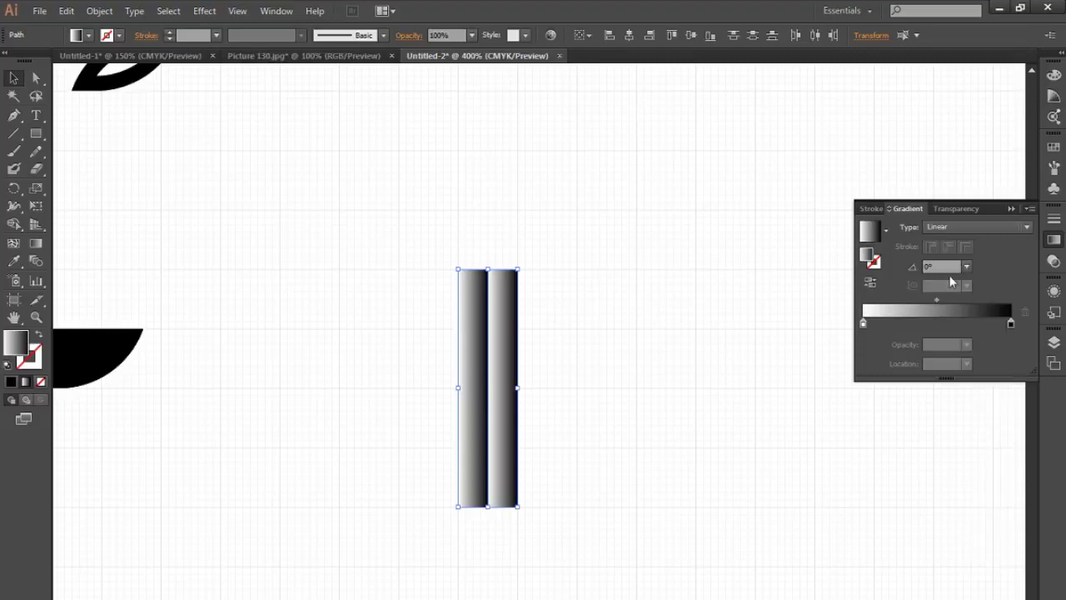
click(965, 267)
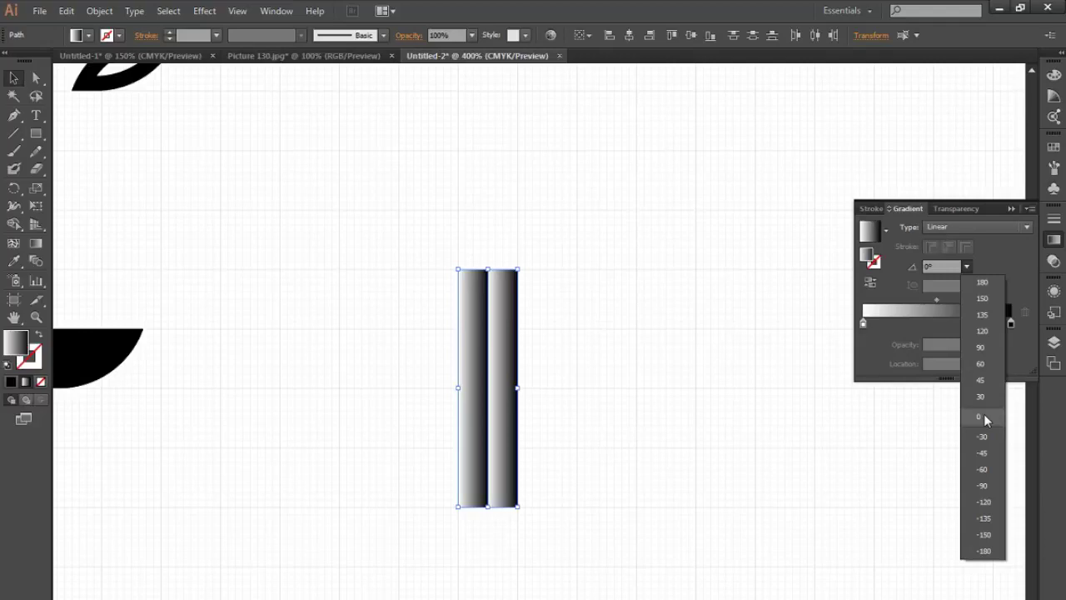
click(982, 347)
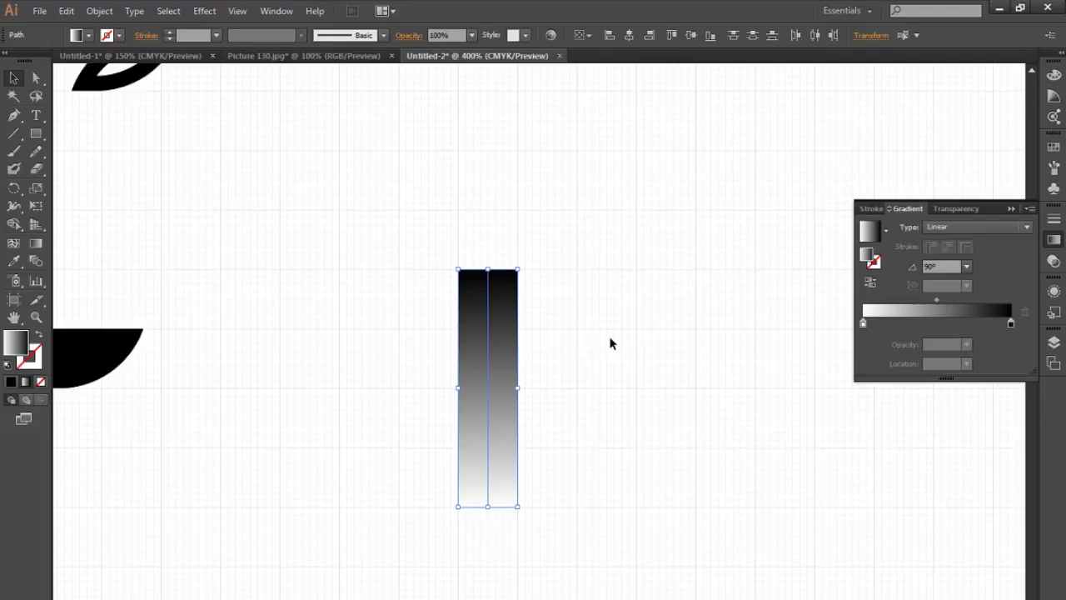
click(966, 265)
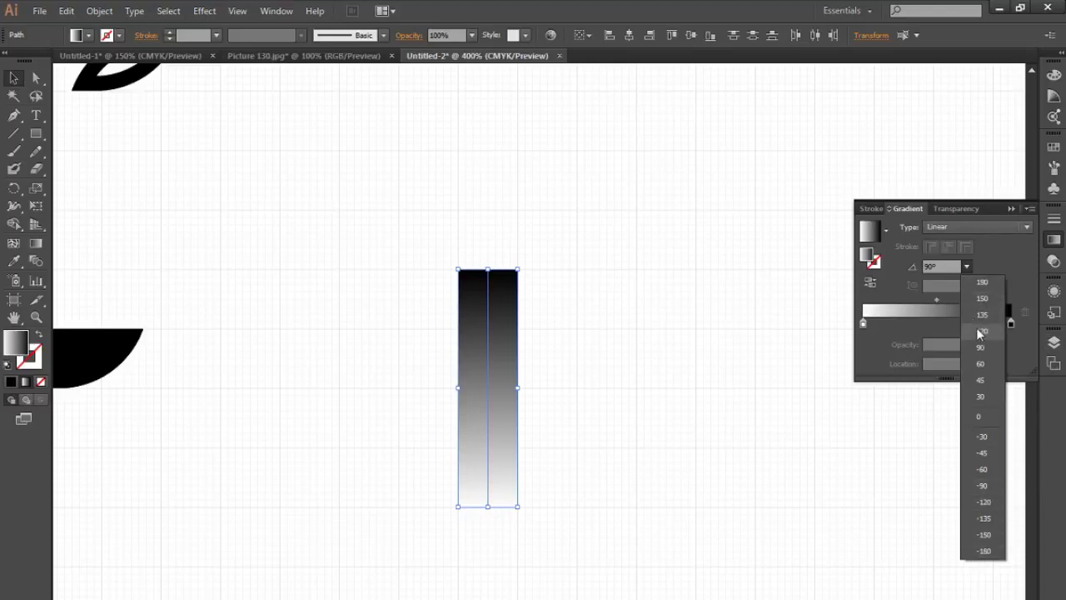
click(980, 332)
click(583, 380)
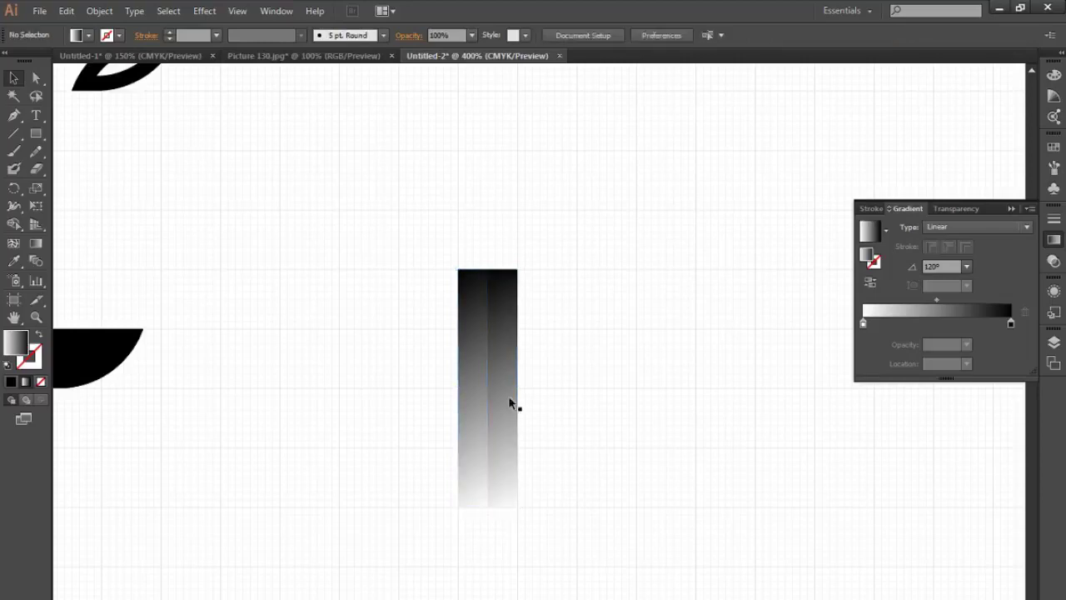
key(ctrl+z)
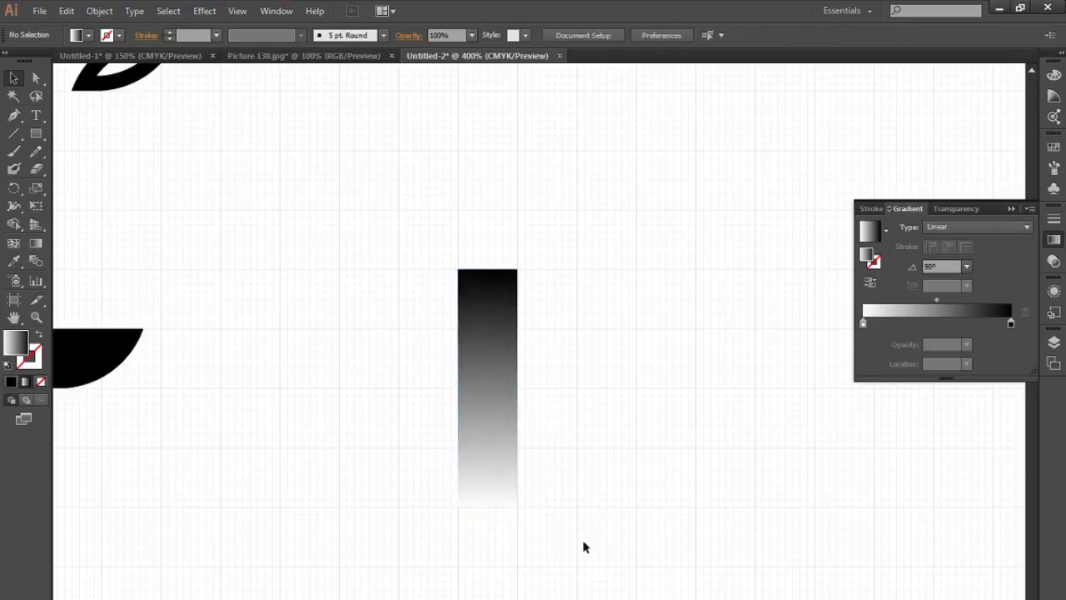
Lighten the black end stop of both halves' gradient to a medium gray
drag(565, 523, 470, 231)
double_click(1010, 323)
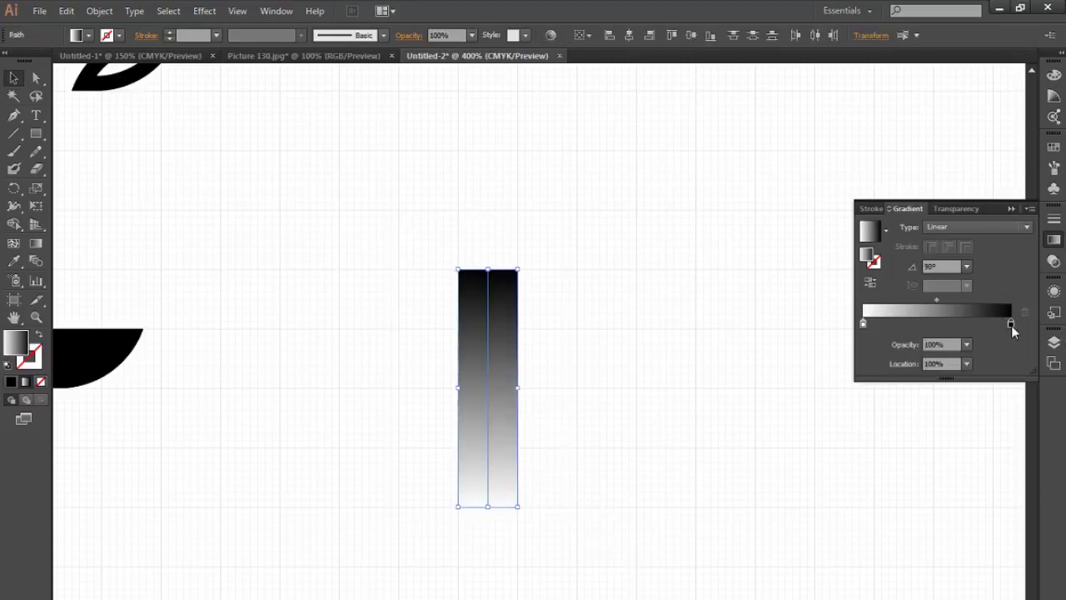
drag(953, 379, 912, 379)
click(646, 320)
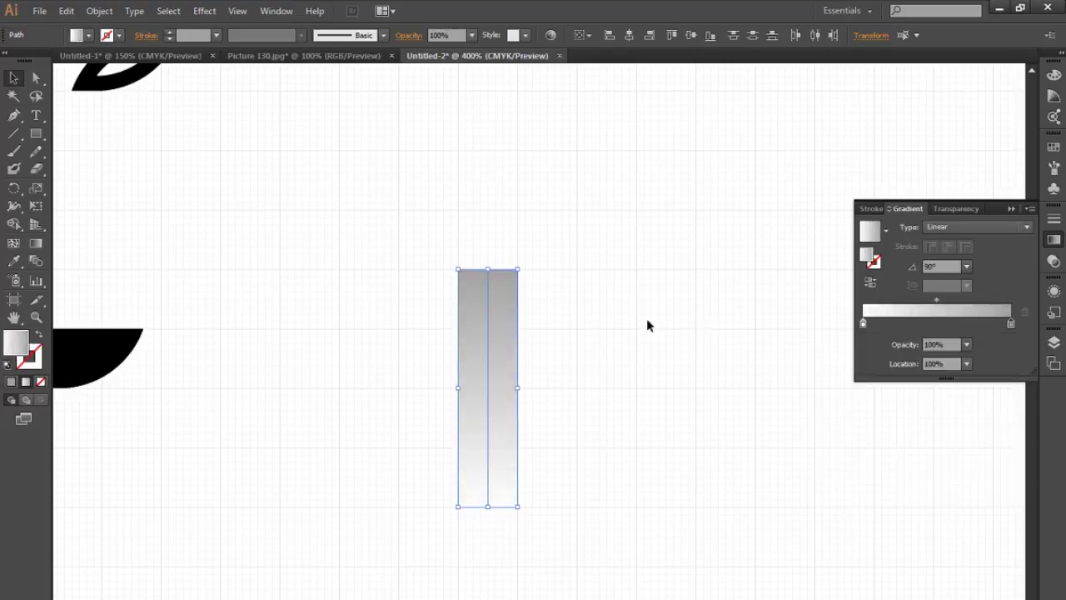
Set the gradient angle of the left half alone to -90°
click(617, 357)
click(483, 381)
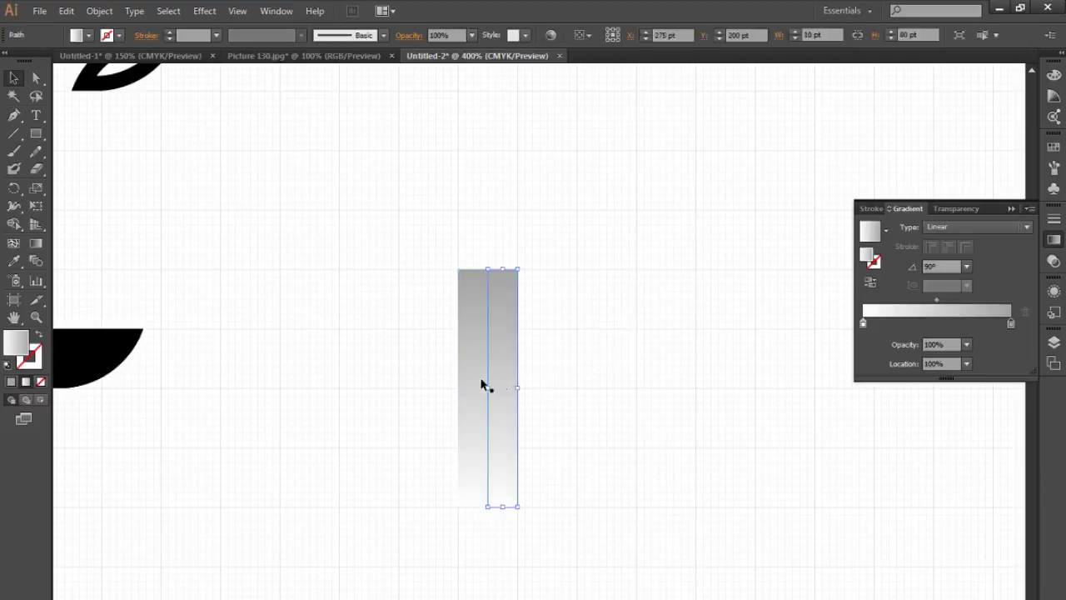
click(967, 266)
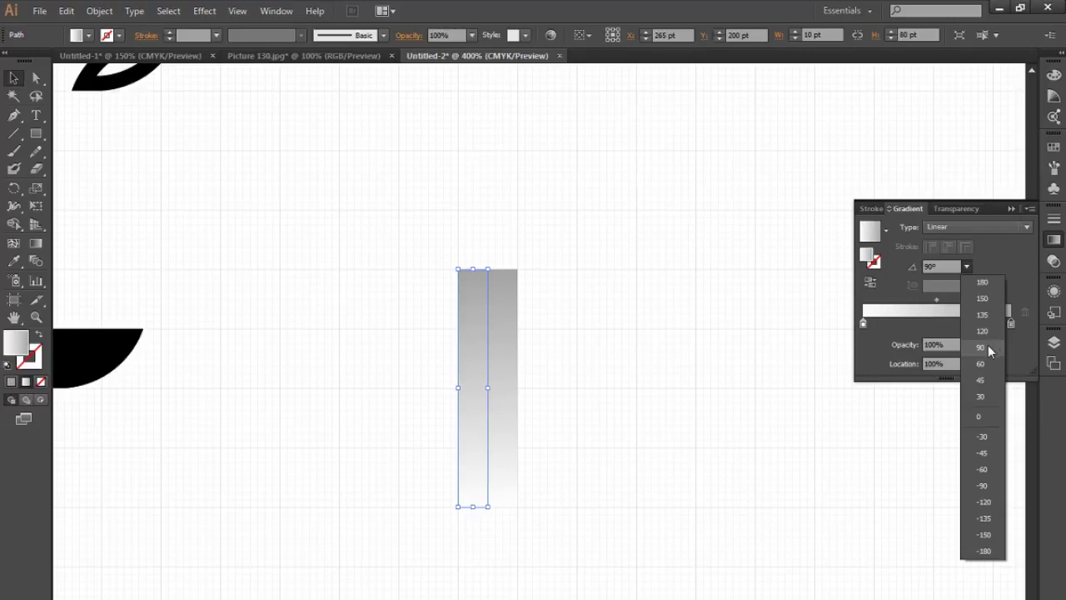
click(982, 485)
click(578, 357)
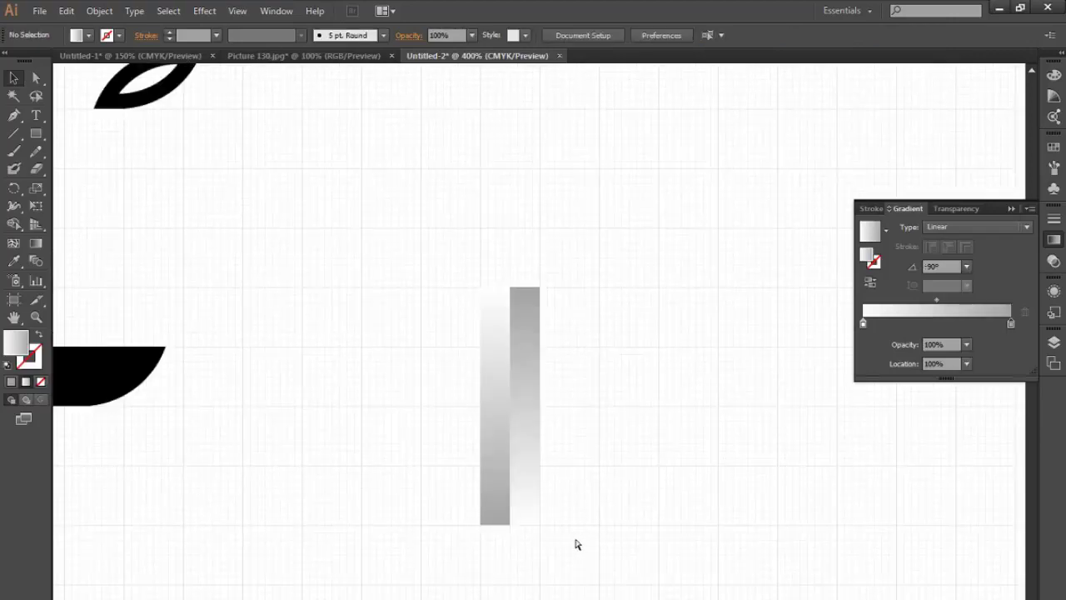
Hide the grid and draw an unfilled rectangle with a 1 pt black stroke around the two gradient halves
key(ctrl+apostrophe)
key(m)
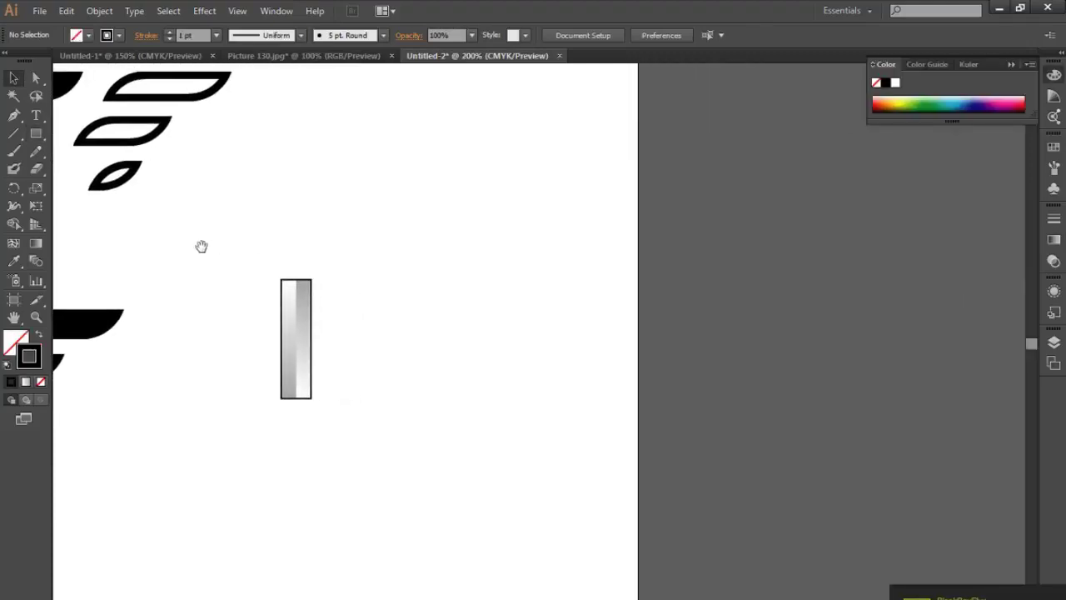
scroll(203, 245, down, 2)
drag(290, 299, 399, 340)
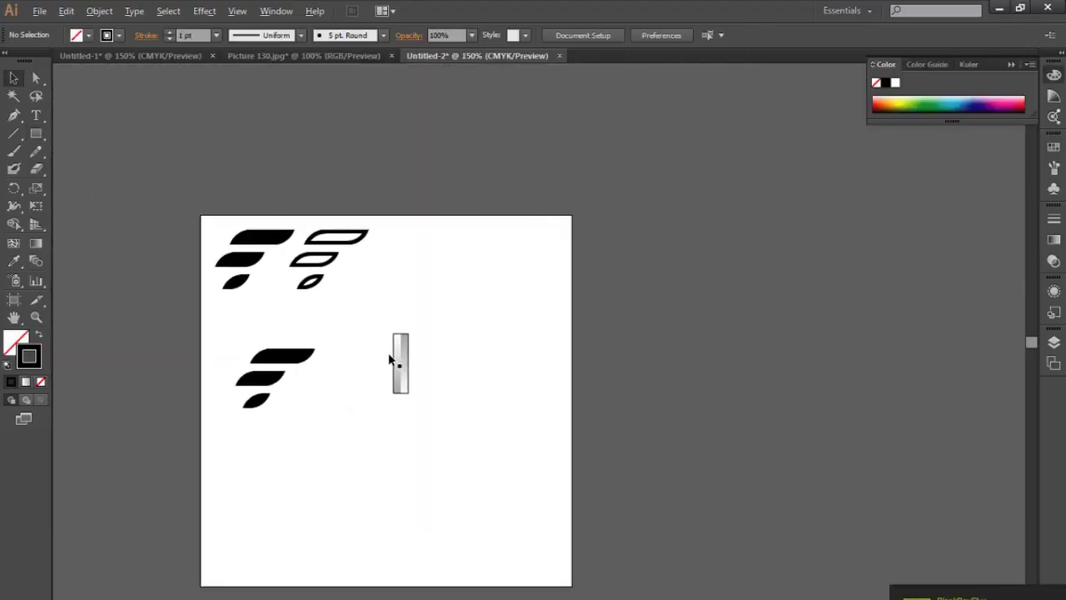
scroll(390, 366, up, 3)
drag(505, 375, 667, 323)
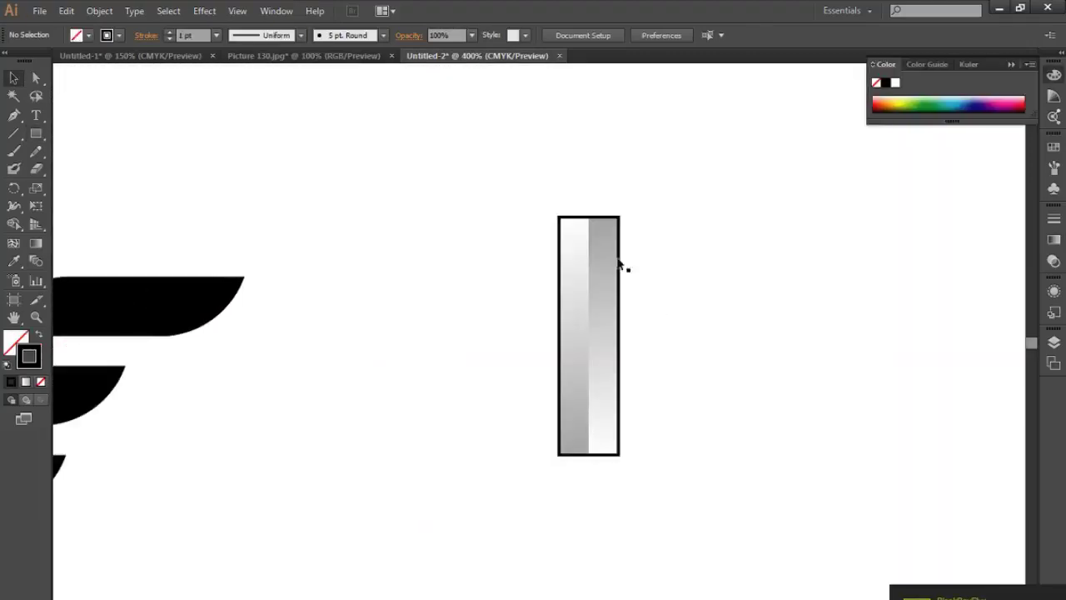
drag(597, 316, 709, 328)
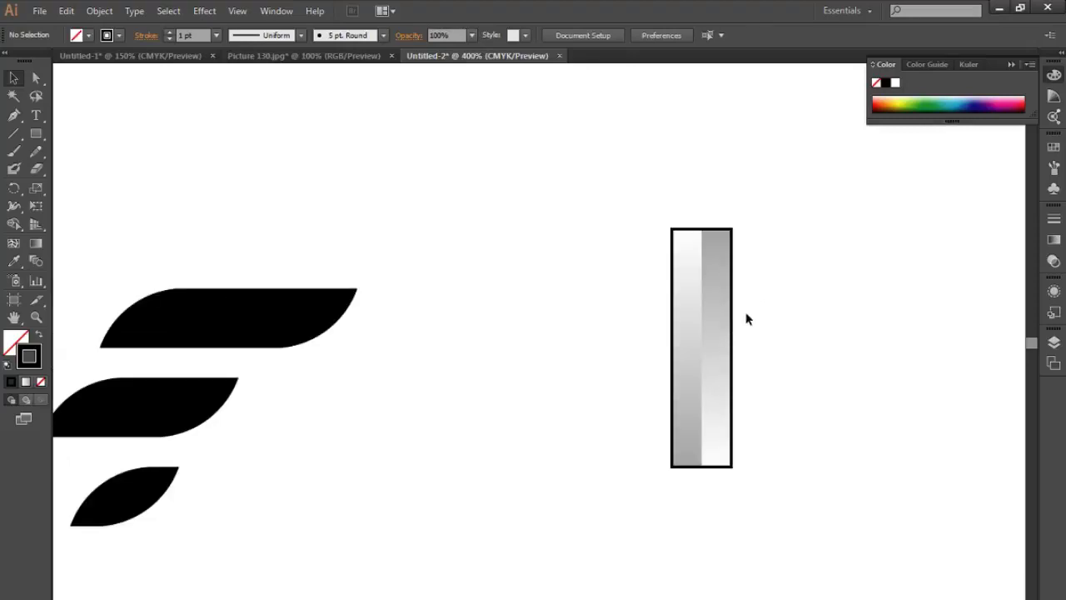
click(688, 299)
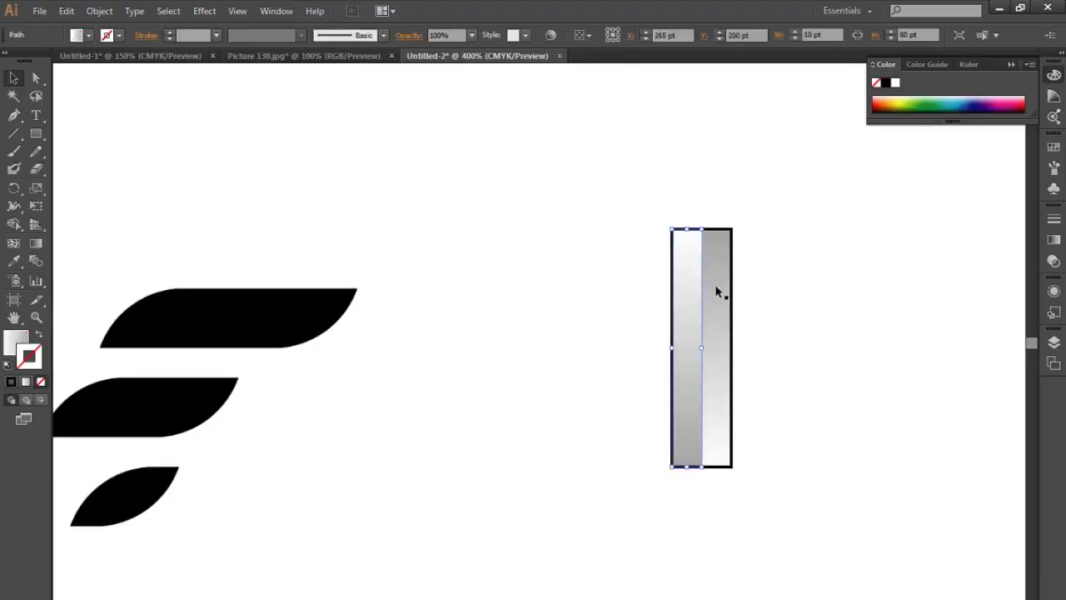
click(720, 305)
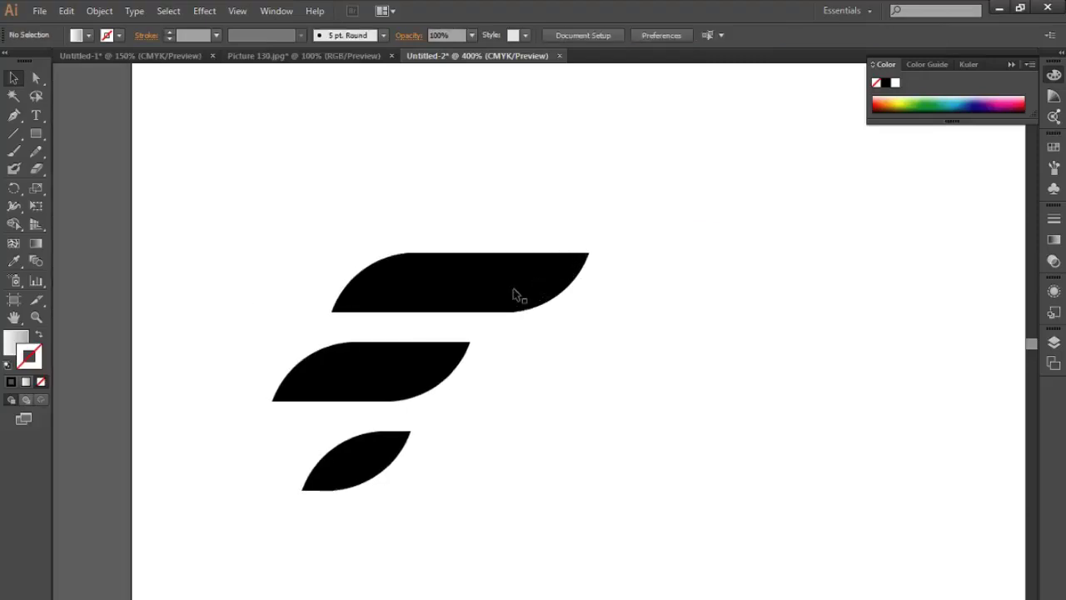
Draw a rectangle over the lower half of the leaf-shaped bar, starting at its midline and extending past both ends
drag(576, 271, 336, 252)
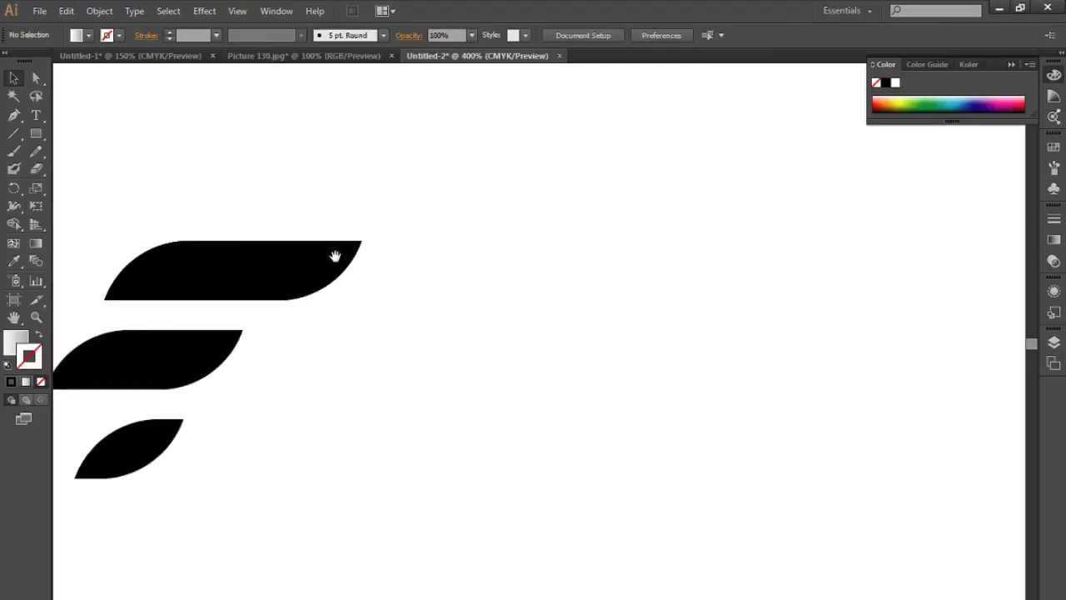
drag(190, 278, 718, 300)
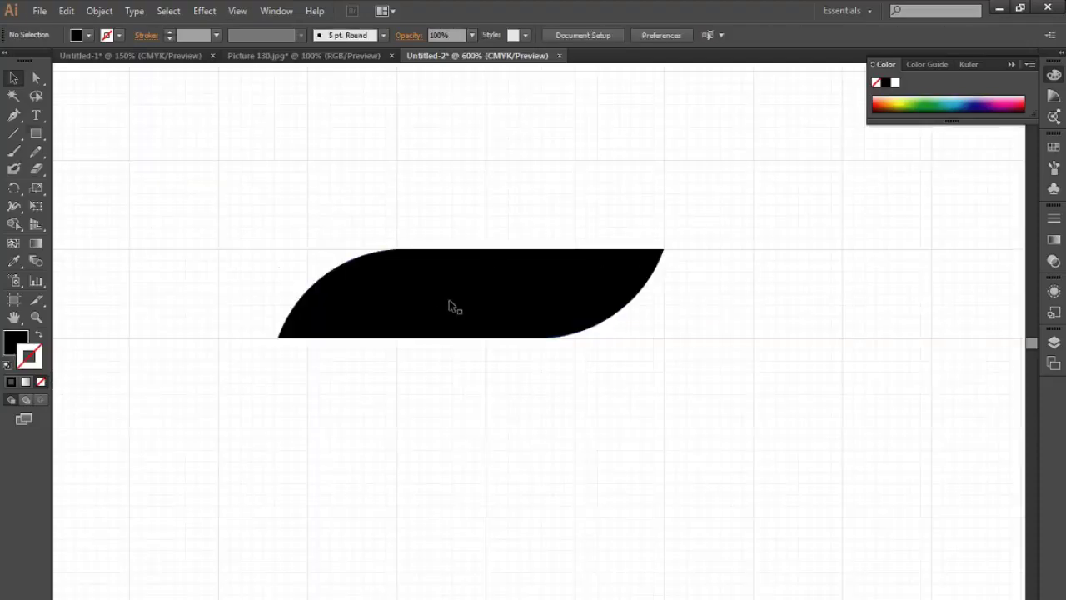
key(m)
drag(719, 393, 178, 294)
key(v)
Split the bar along the rectangle's upper edge with Shape Builder and remove the part of the rectangle outside the bar
drag(794, 455, 324, 164)
alt+click(497, 352)
key(v)
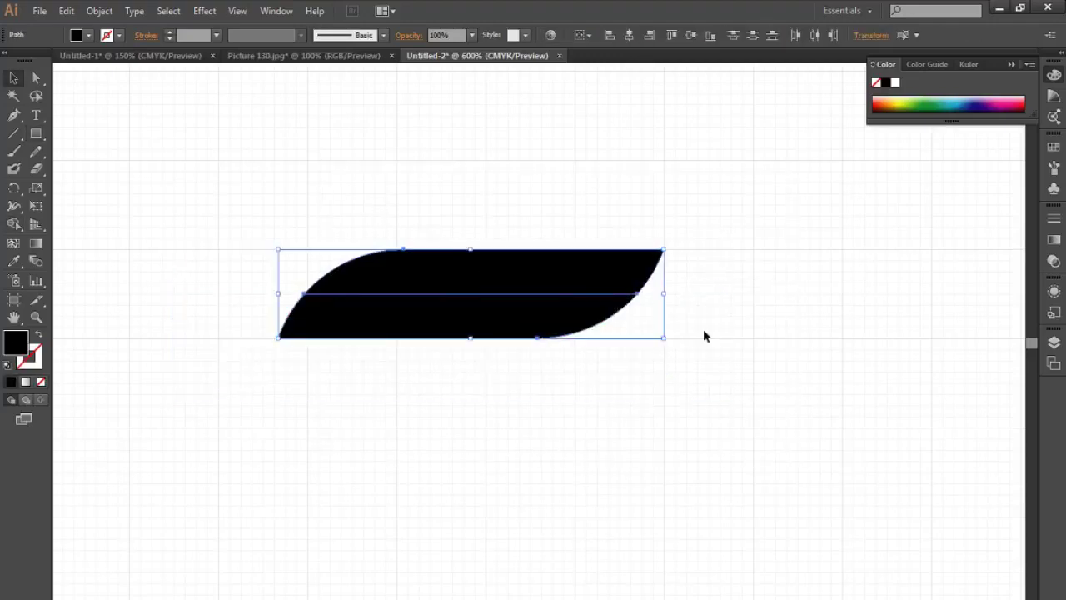
Fill both halves of the bar with the white-to-gray linear gradient at an angle of 0°
click(26, 381)
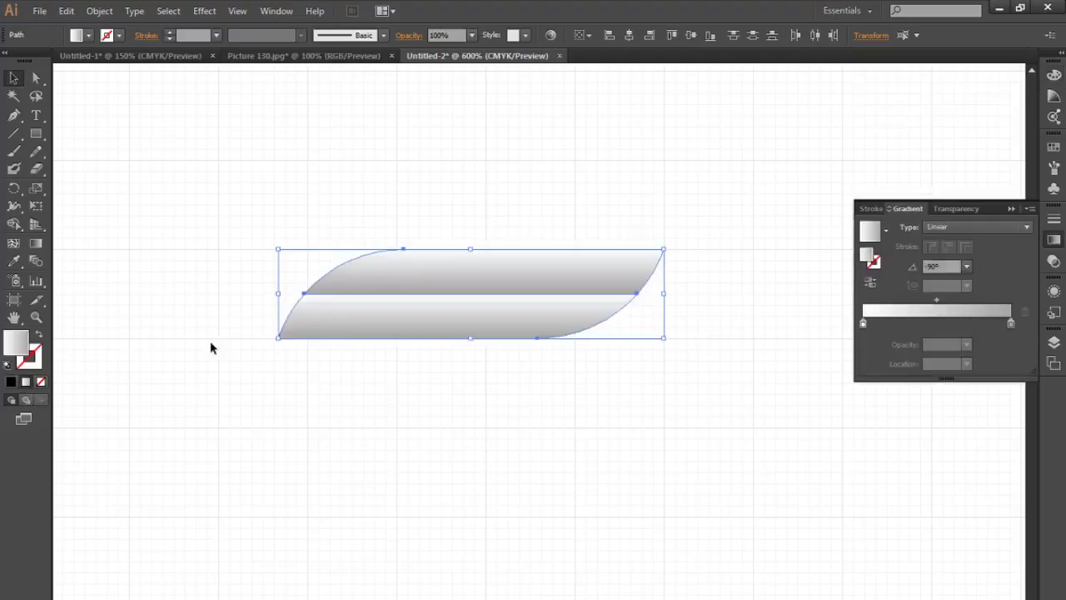
click(967, 267)
click(981, 409)
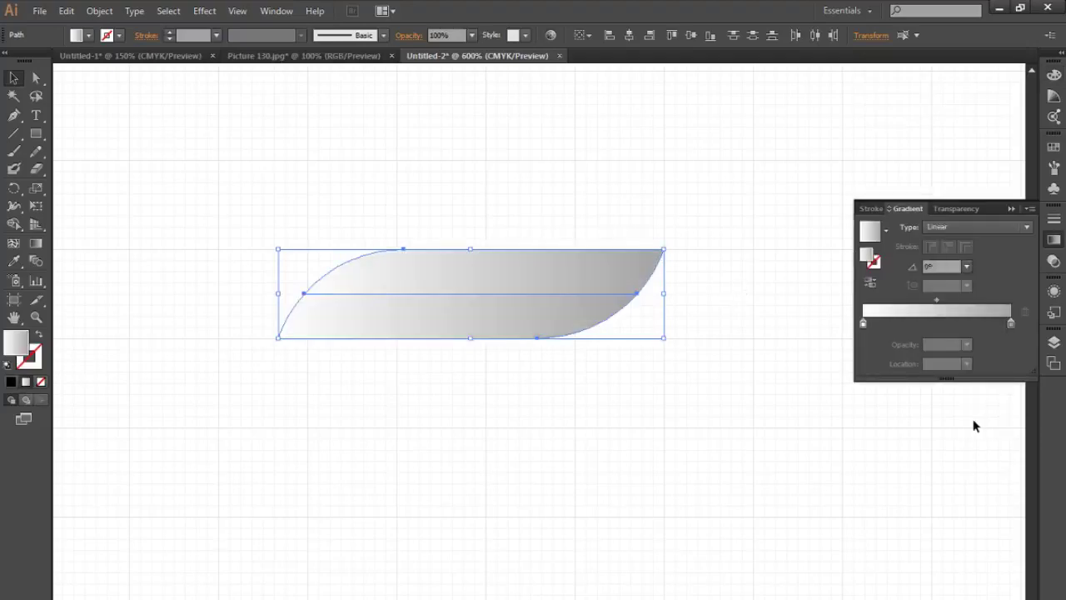
Set the gradient angle of the bar's lower half alone to 180°
click(747, 385)
click(530, 310)
click(966, 266)
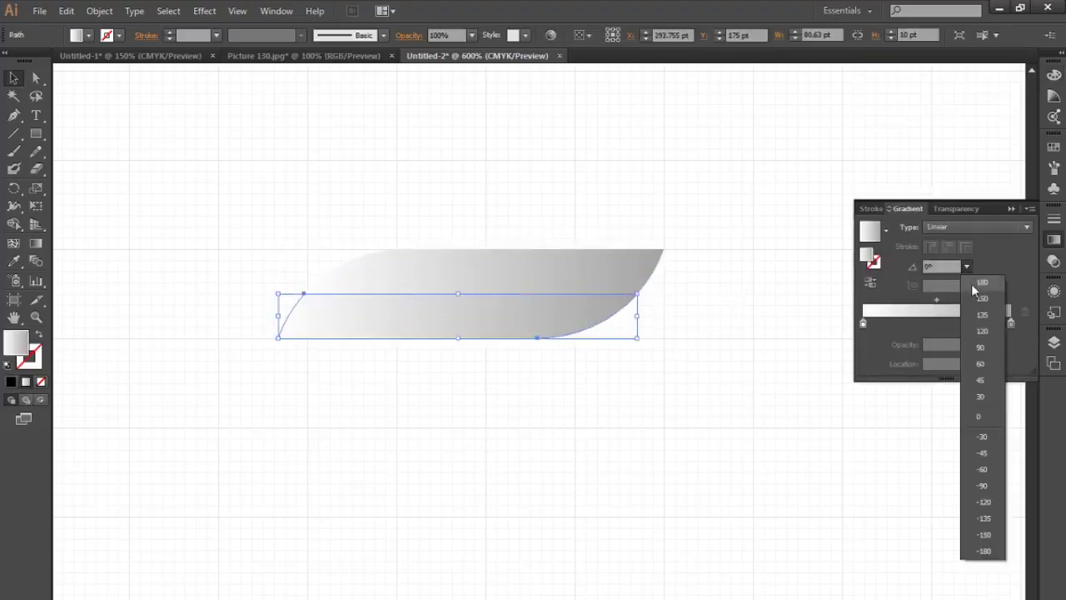
click(973, 283)
click(700, 290)
scroll(700, 290, down, 1)
drag(701, 290, 650, 289)
scroll(450, 287, up, 1)
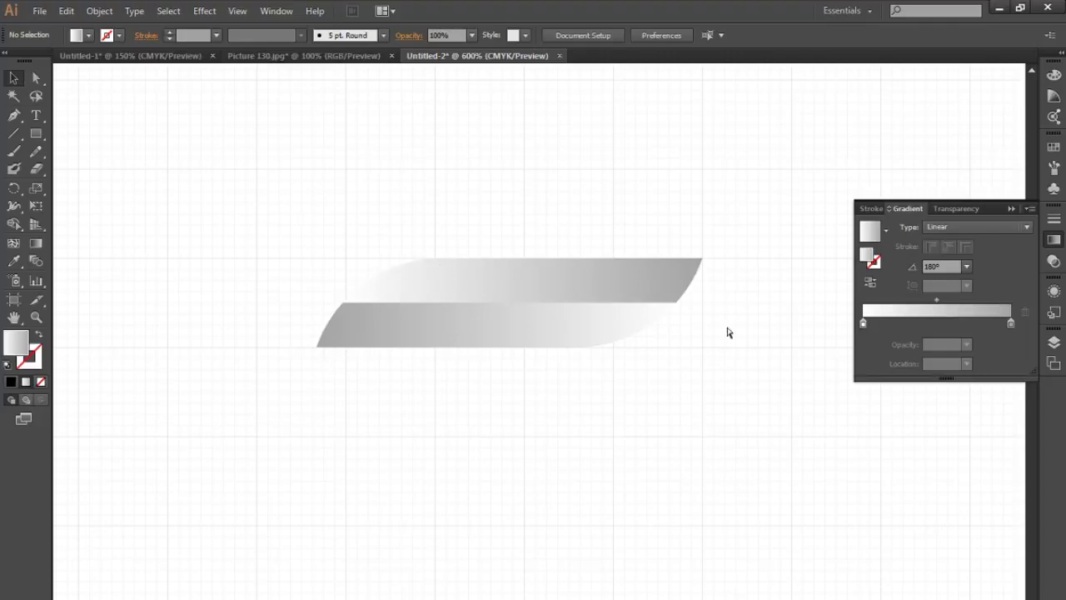
Undo the gradient fills and the split, back to the unfilled bar outline with the overlapping rectangle
key(ctrl+z)
key(ctrl+z)
key(ctrl+z)
key(ctrl+z)
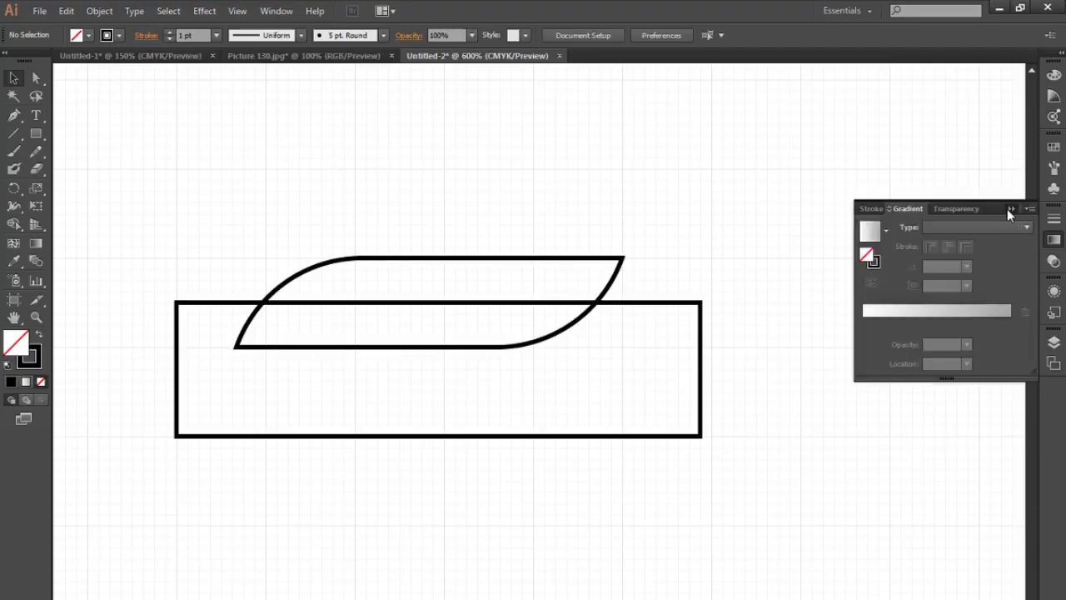
click(1007, 209)
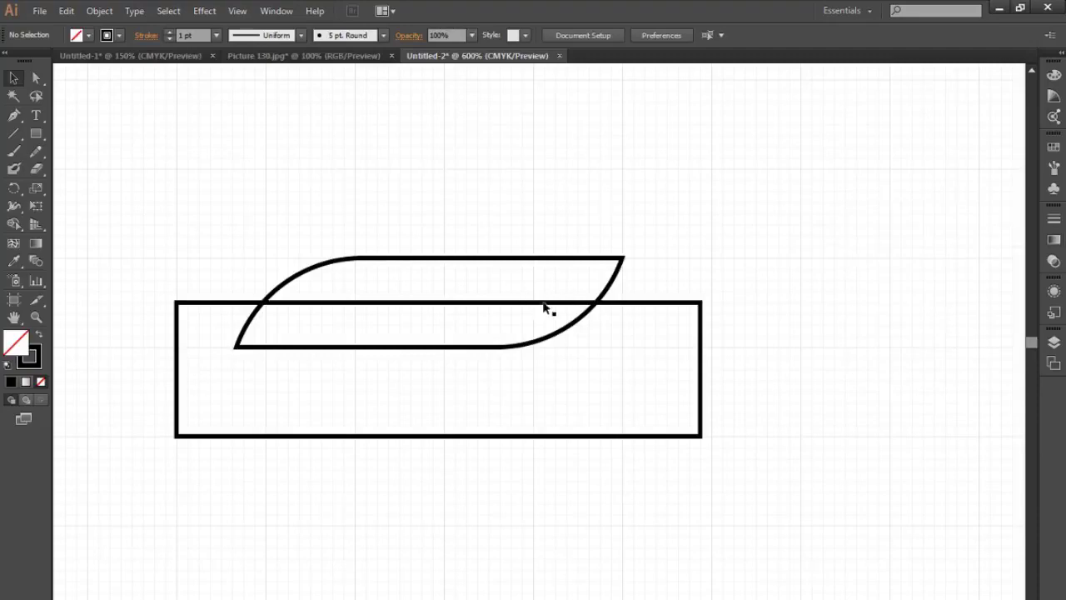
Draw an unfilled 35 pt circle over the bar's pointed upper-right corner, resting on the rectangle's top edge
key(l)
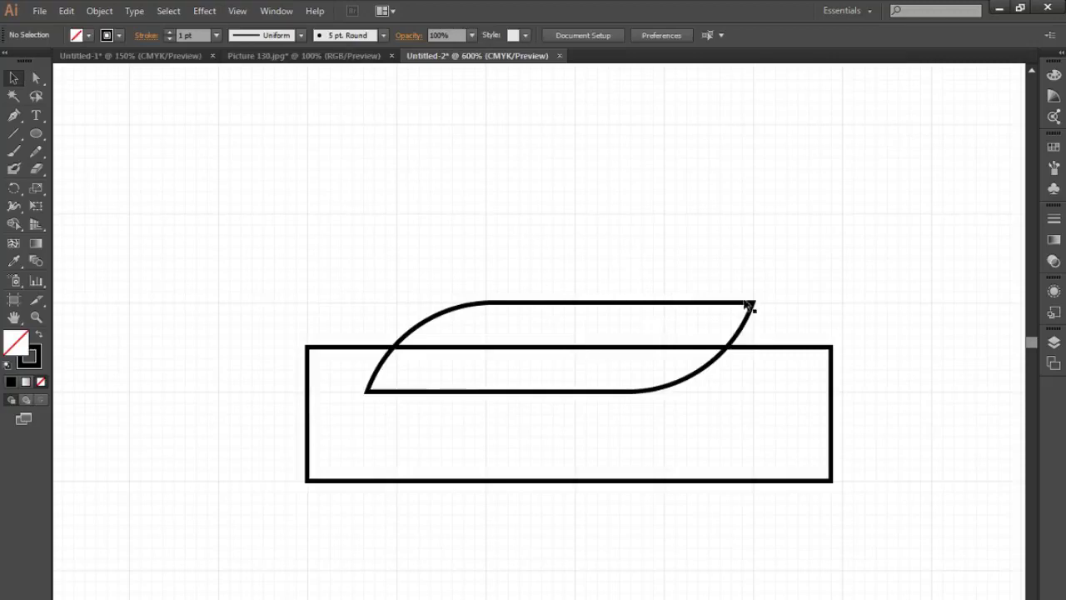
key(l)
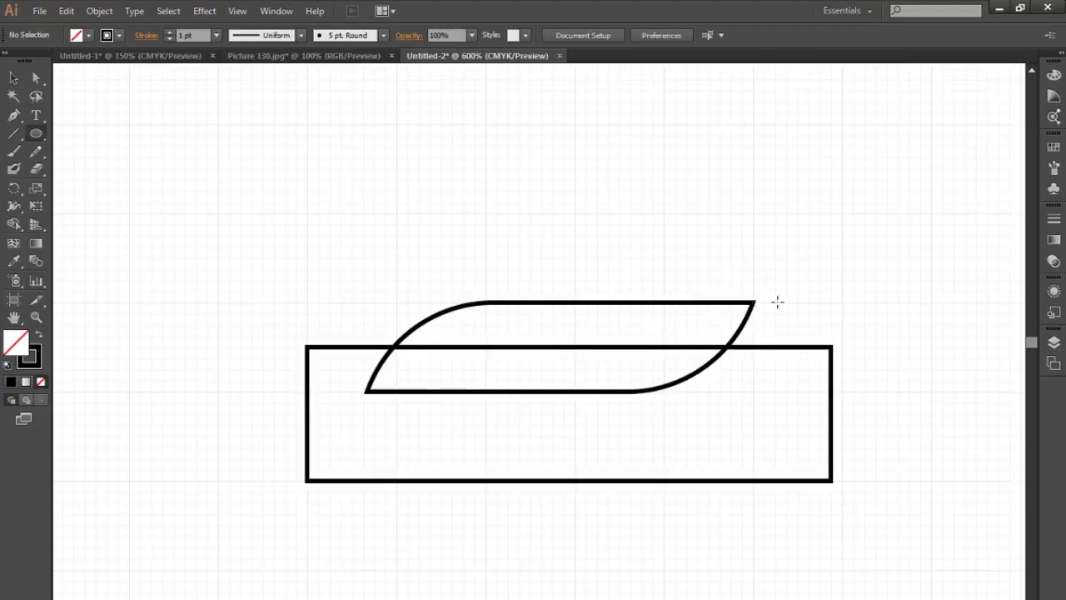
drag(775, 305, 496, 298)
drag(574, 130, 843, 398)
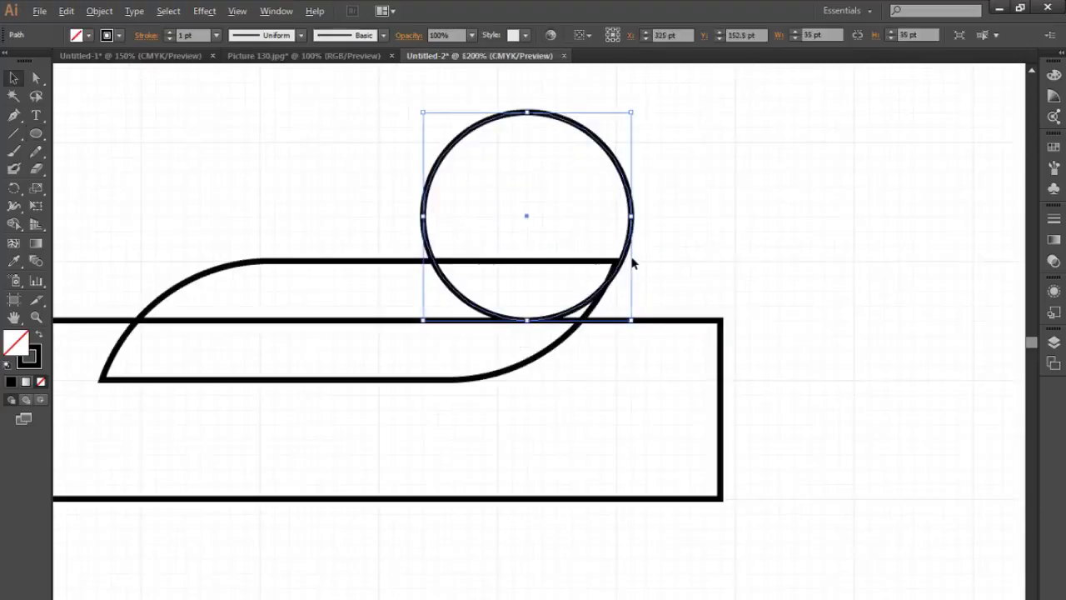
scroll(614, 272, up, 4)
drag(795, 264, 807, 265)
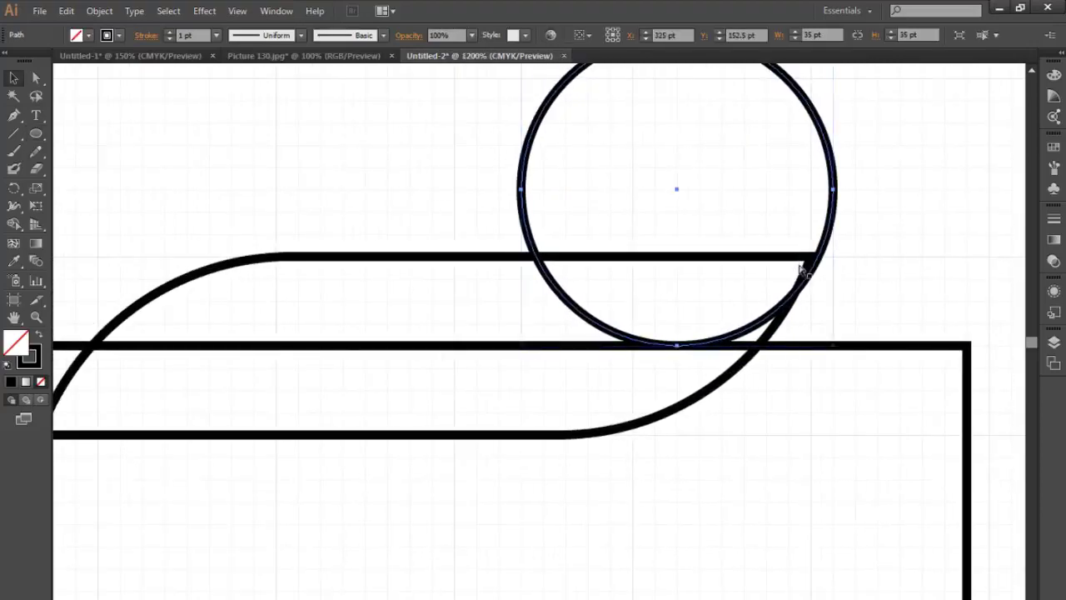
right_click(799, 264)
click(878, 225)
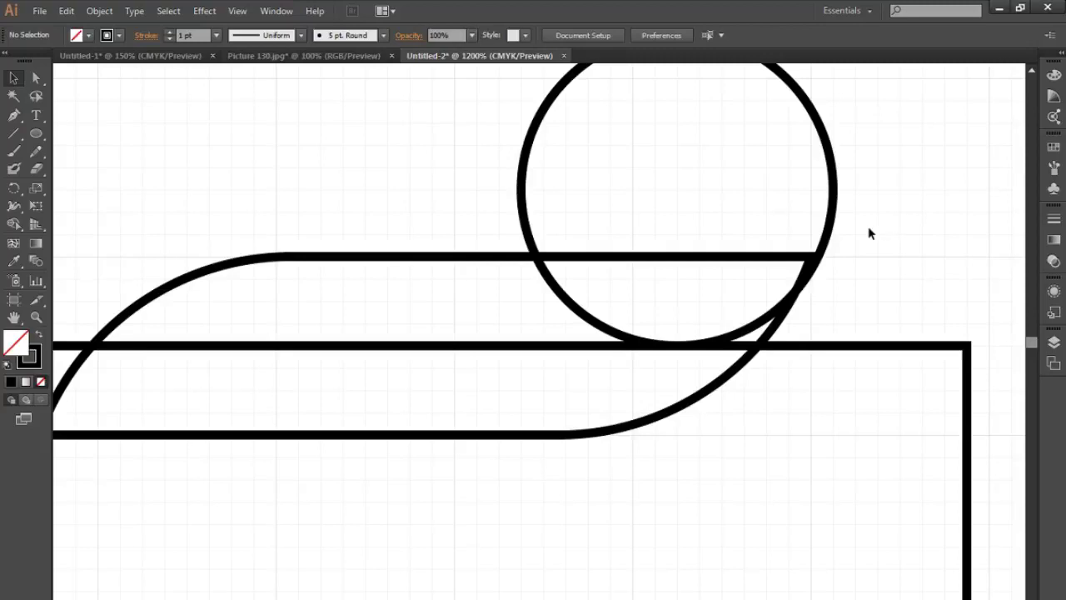
Check in Outline view how the circle crosses the bar's pointed corner, and return to Preview
key(ctrl+y)
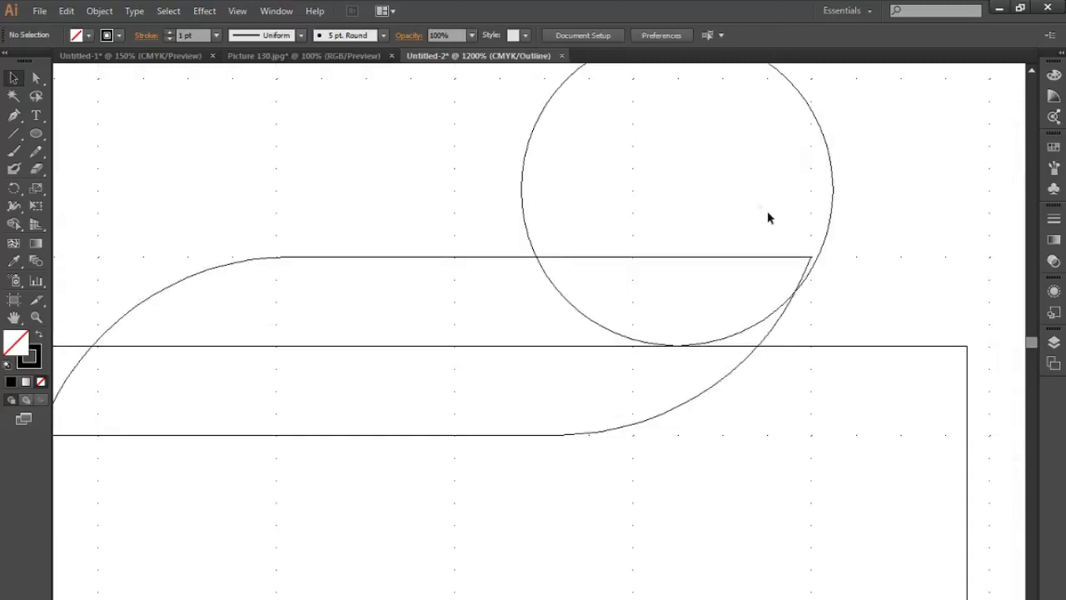
click(830, 150)
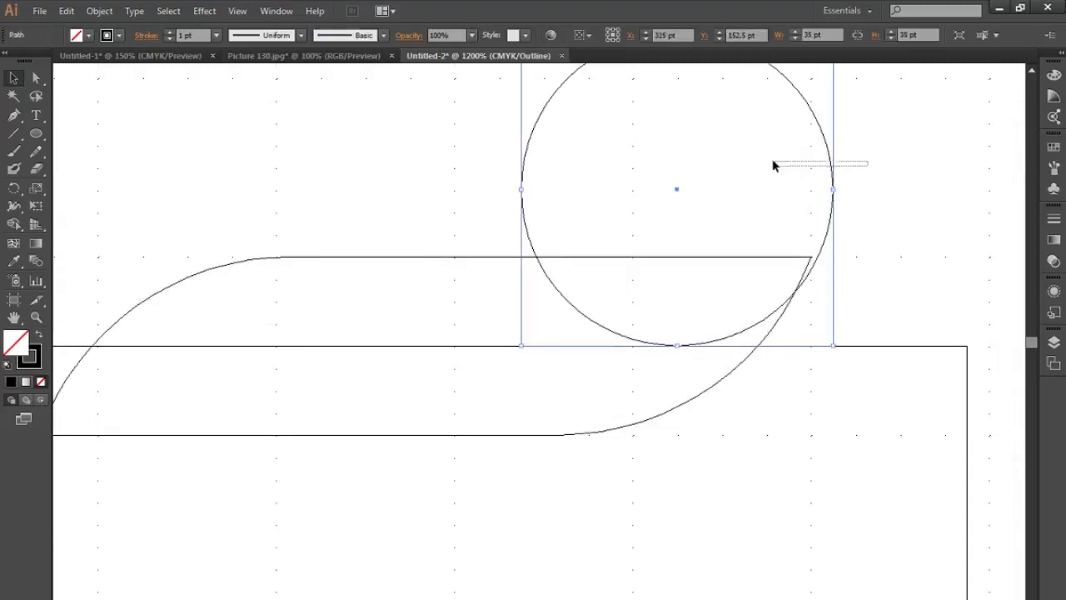
click(850, 160)
key(ctrl+y)
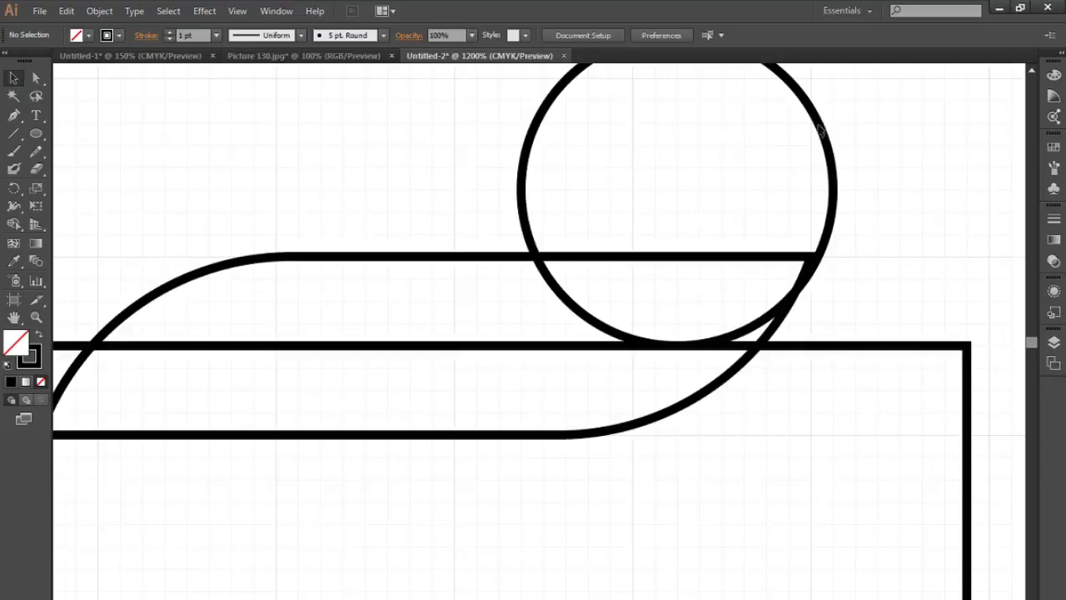
Try a thicker stroke on the circle and restore it to 1 pt
click(820, 131)
click(169, 32)
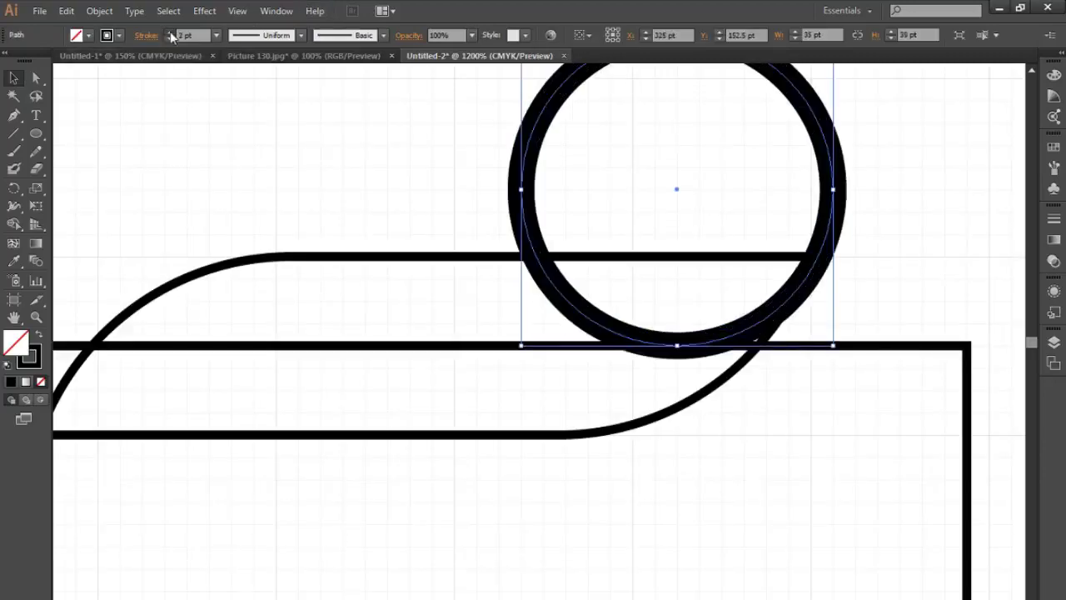
click(169, 32)
click(169, 38)
click(169, 38)
click(328, 155)
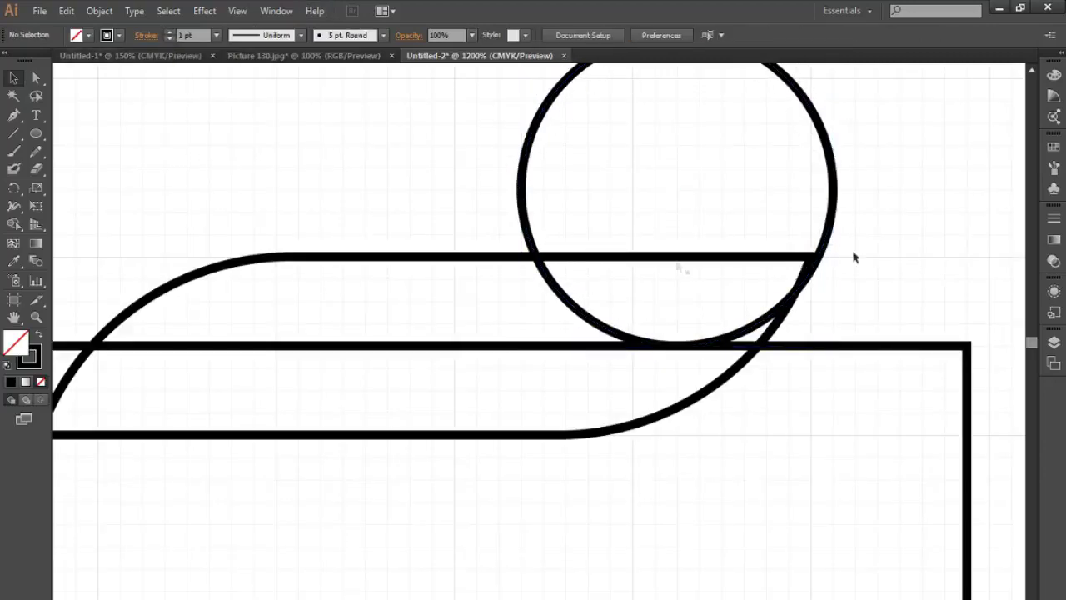
Switch the document to Outline view and turn on Smart Guides for aligning the circle with the bar's pointed corner
key(ctrl+y)
key(ctrl+minus)
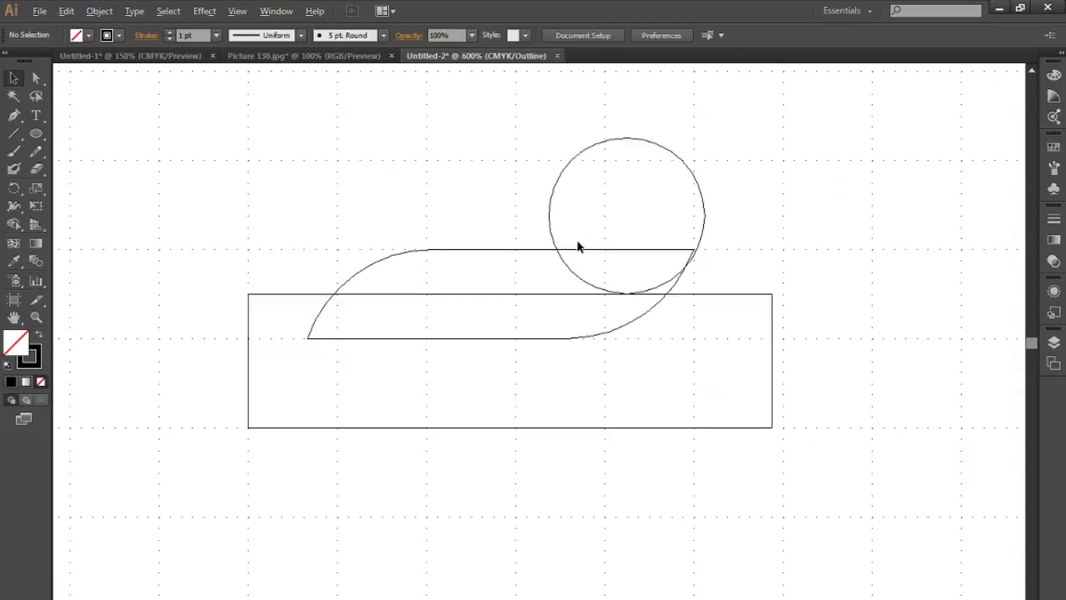
drag(608, 223, 501, 287)
scroll(516, 340, up, 2)
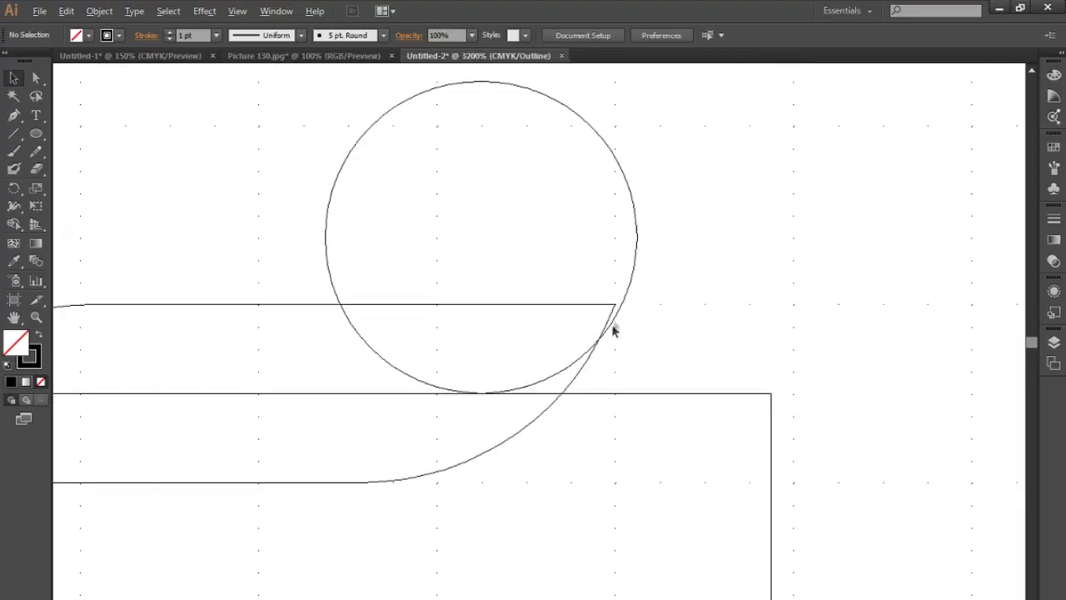
scroll(614, 328, up, 3)
mouse_move(598, 259)
mouse_down()
mouse_move(555, 259)
mouse_move(585, 261)
mouse_move(587, 274)
mouse_up()
scroll(589, 312, down, 1)
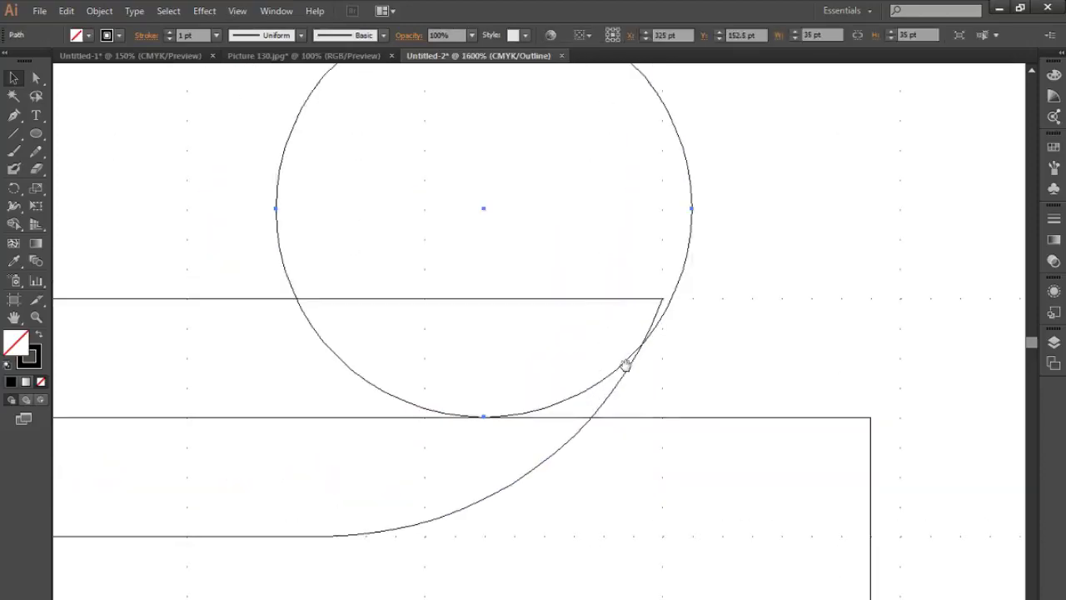
click(237, 11)
click(308, 514)
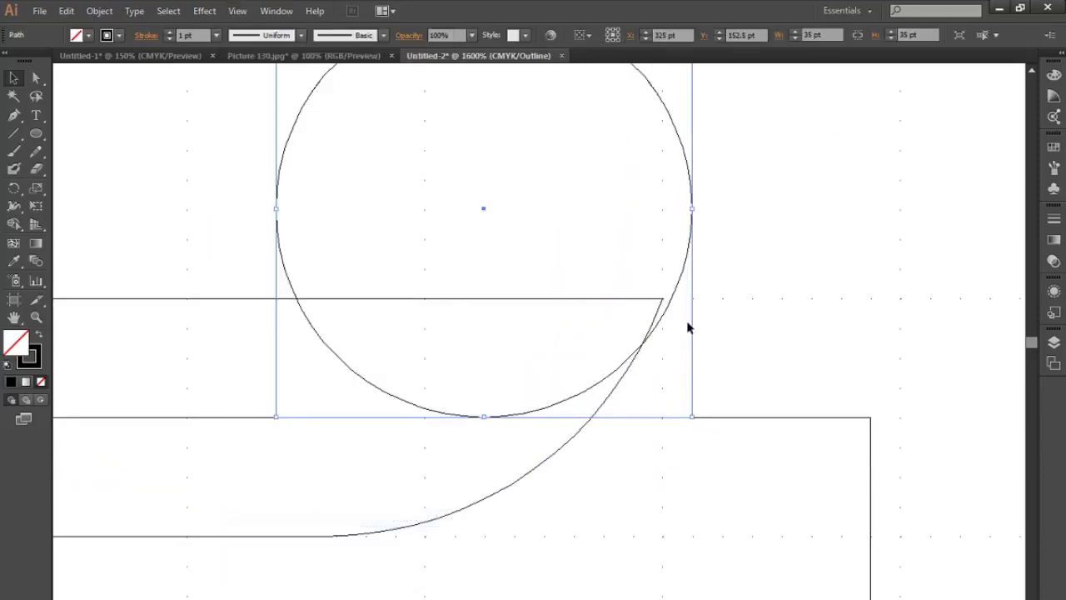
click(238, 11)
click(241, 514)
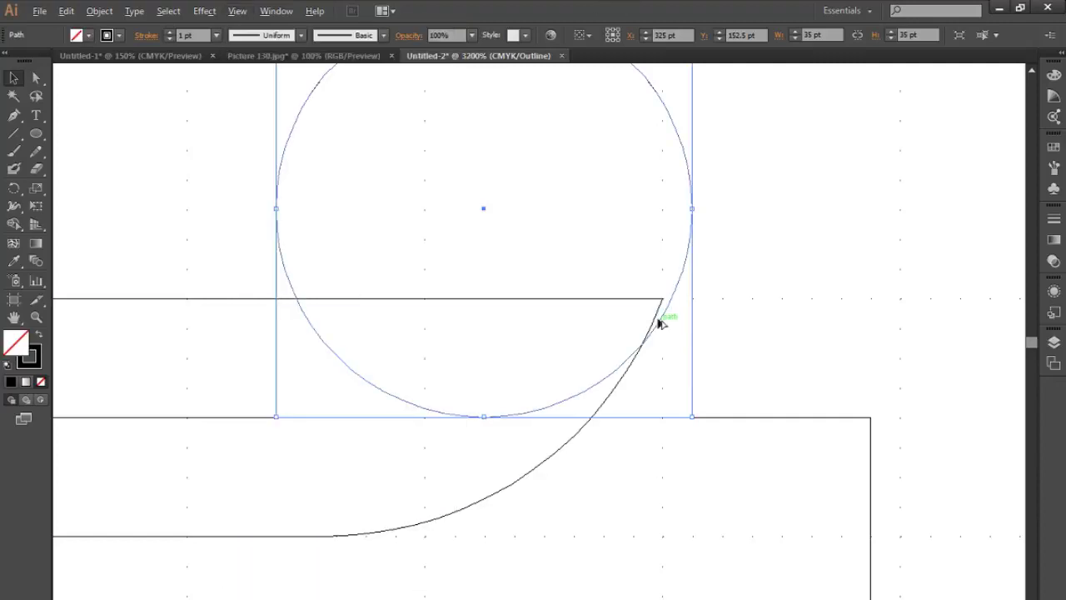
Move the 35 pt circle sideways so its edge meets the bar's pointed upper-right corner
scroll(671, 317, up, 1)
drag(678, 269, 654, 287)
scroll(654, 289, up, 1)
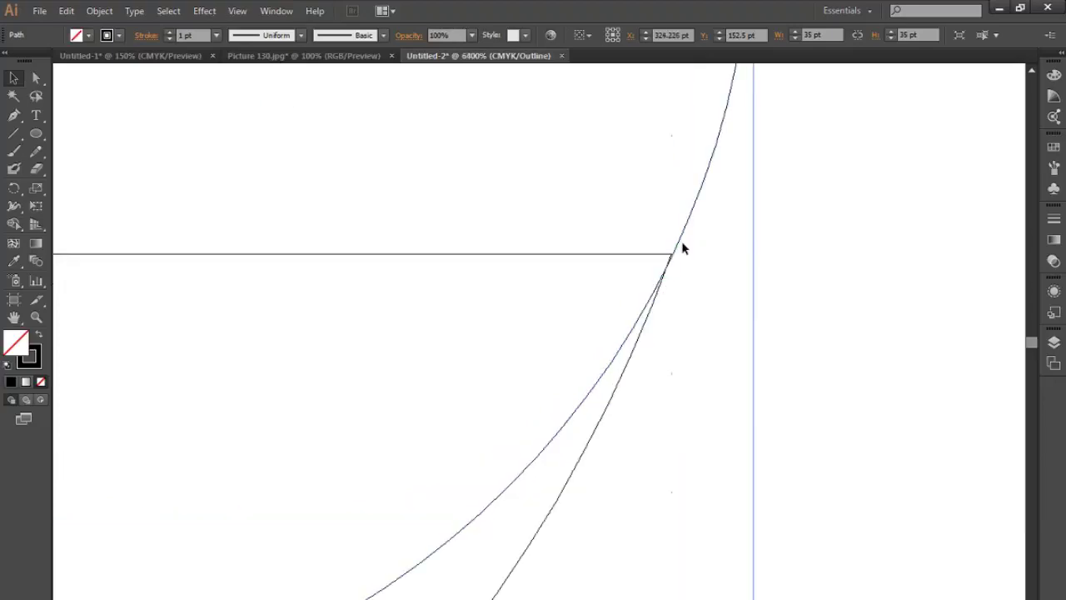
drag(678, 243, 677, 244)
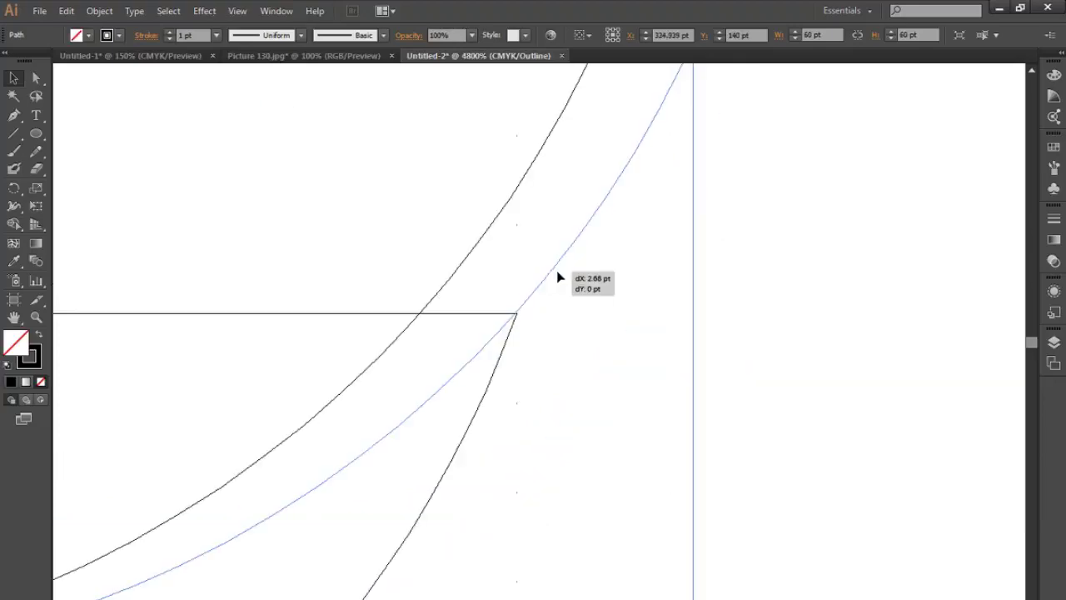
Shift the 60 pt circle horizontally by about 2.7 pt so its edge passes through the bar's pointed upper-right corner
drag(557, 271, 559, 278)
scroll(559, 278, down, 5)
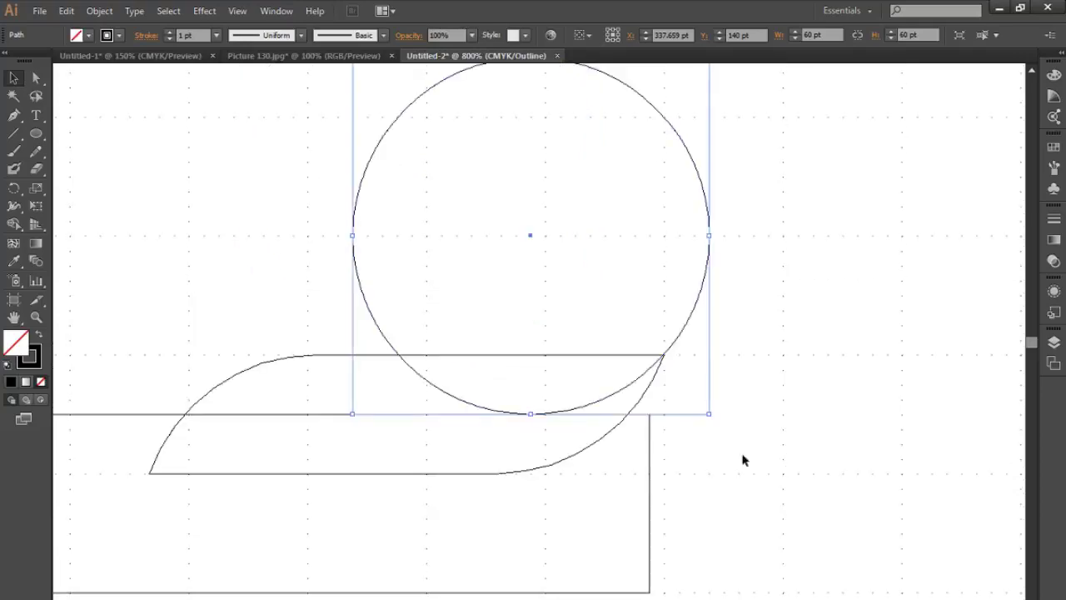
Merge the overlapping regions into two curved bar halves with Shape Builder and delete the leftover rectangle and circle areas
drag(746, 490, 417, 325)
key(shift+m)
drag(537, 373, 391, 380)
drag(576, 443, 626, 396)
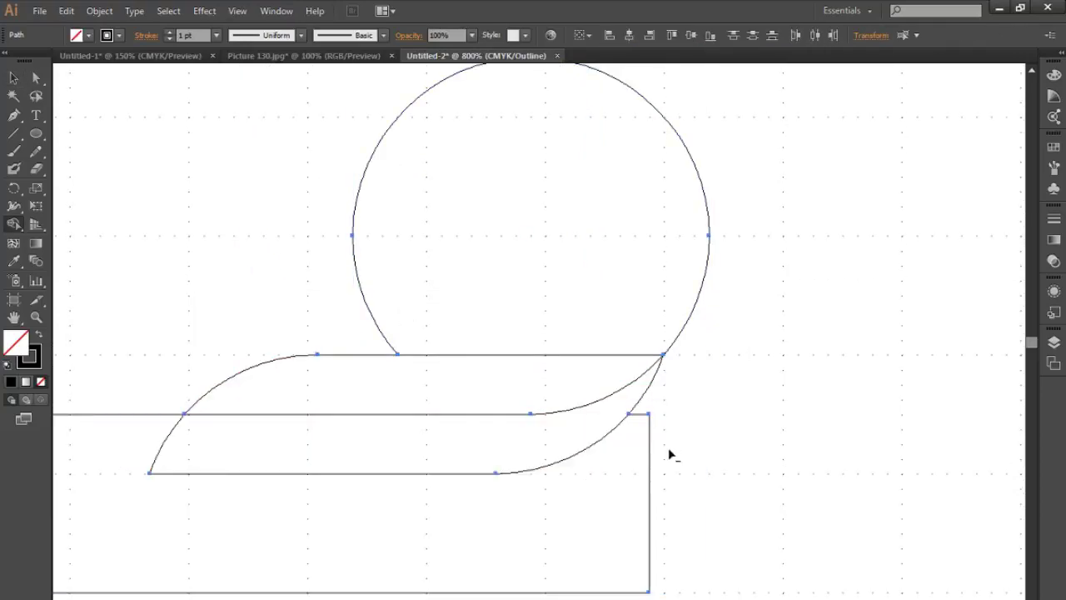
alt+click(632, 499)
alt+click(625, 297)
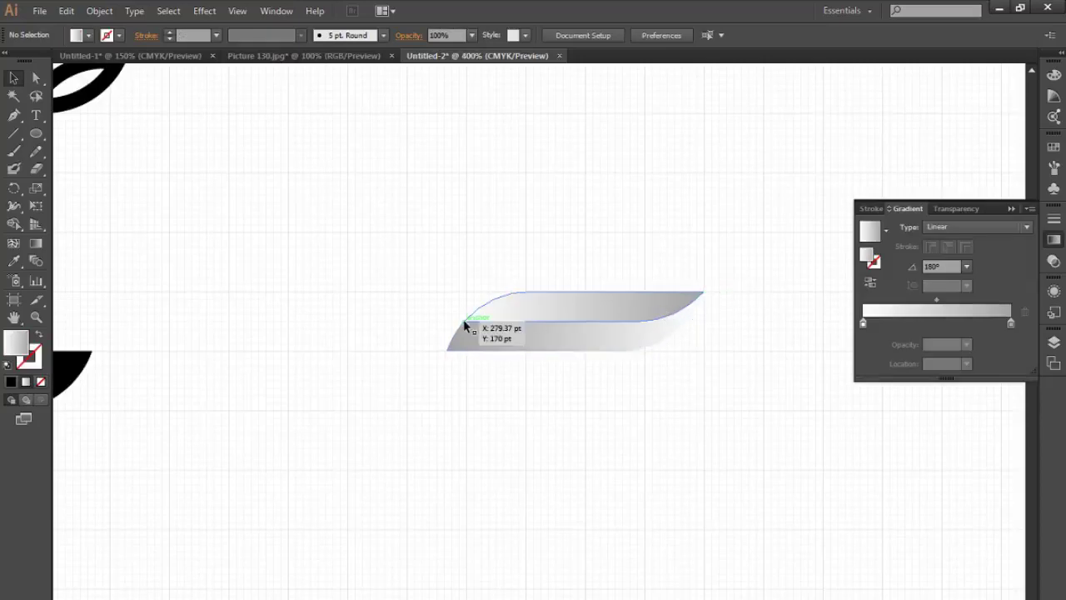
Overlay a copy of the two bar halves on the original, turned half a turn so the fold curve also meets the lower-left corner
ctrl+click(589, 315)
ctrl+click(583, 320)
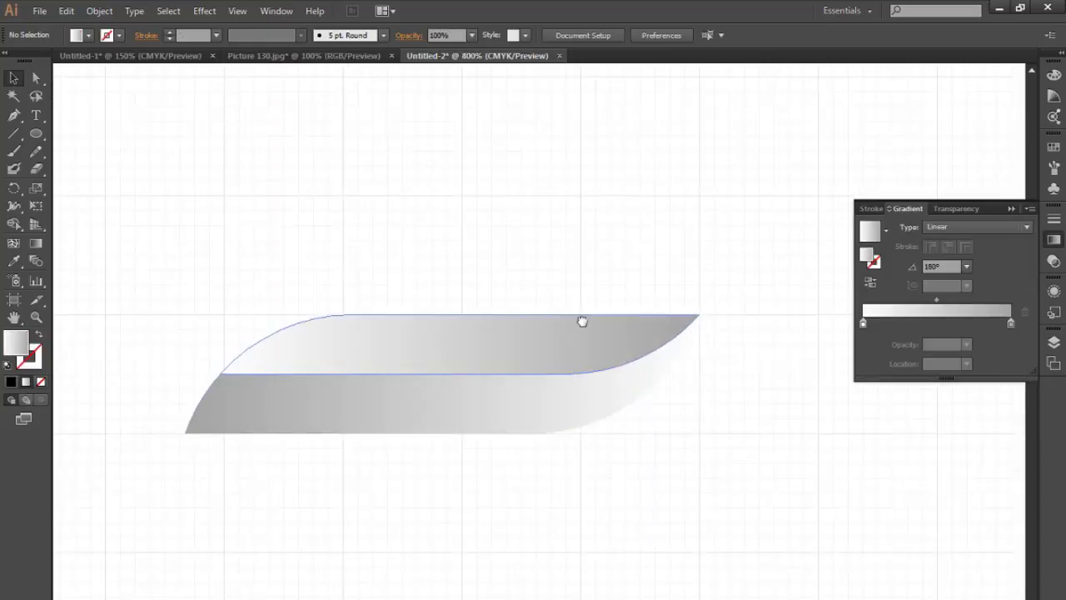
drag(661, 417, 286, 231)
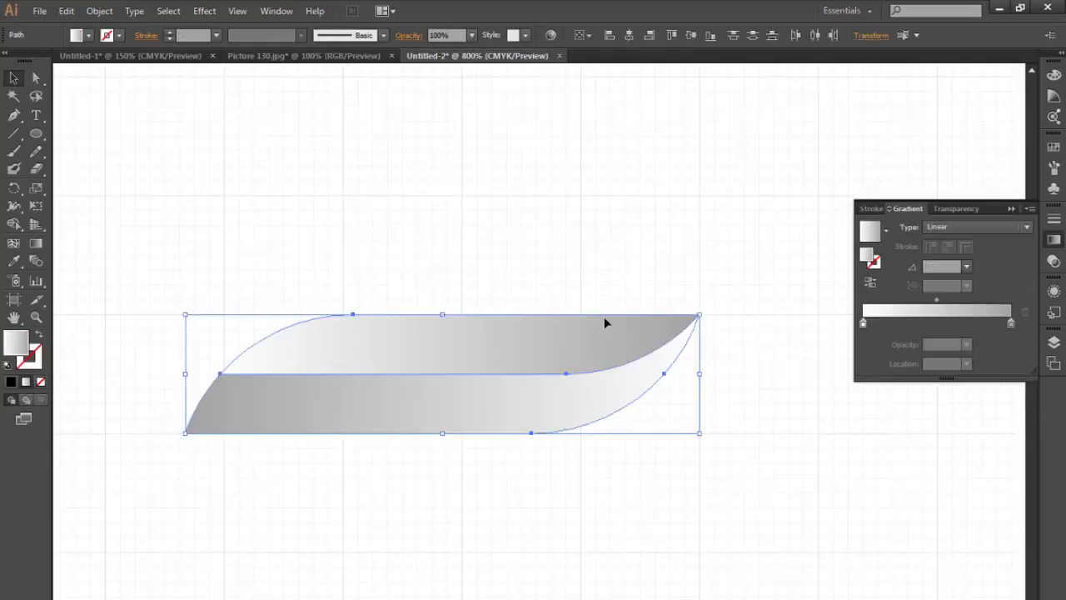
key(ctrl+shift+b)
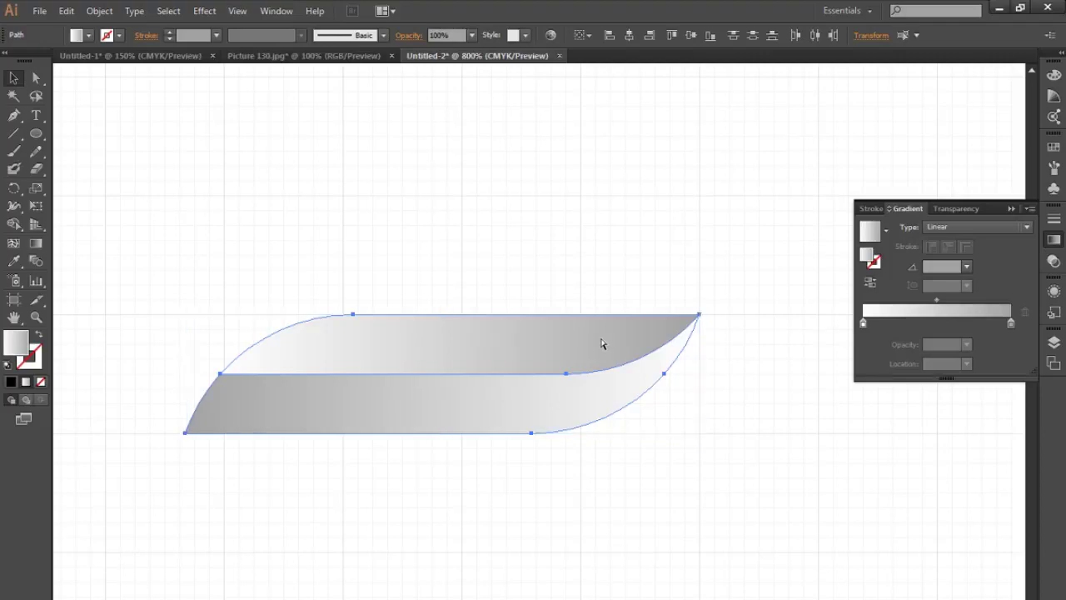
key(ctrl+shift+b)
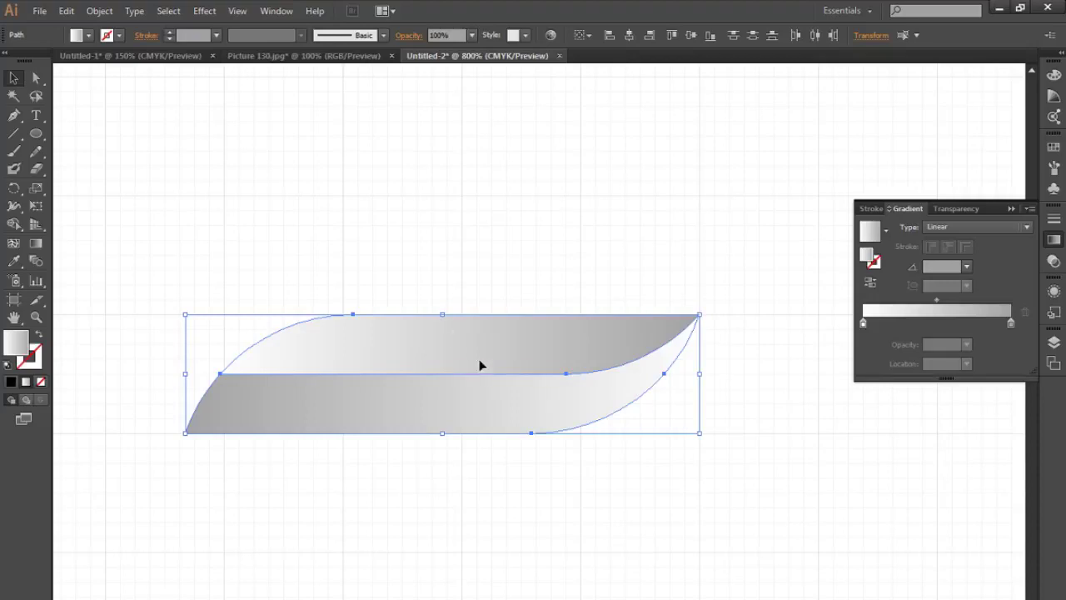
drag(479, 364, 497, 209)
key(ctrl+z)
drag(704, 316, 278, 374)
Merge the overlapping regions with Shape Builder into two bar halves separated by an S-shaped fold
mouse_move(785, 530)
mouse_down()
mouse_move(612, 409)
mouse_move(651, 373)
mouse_up()
key(shift+m)
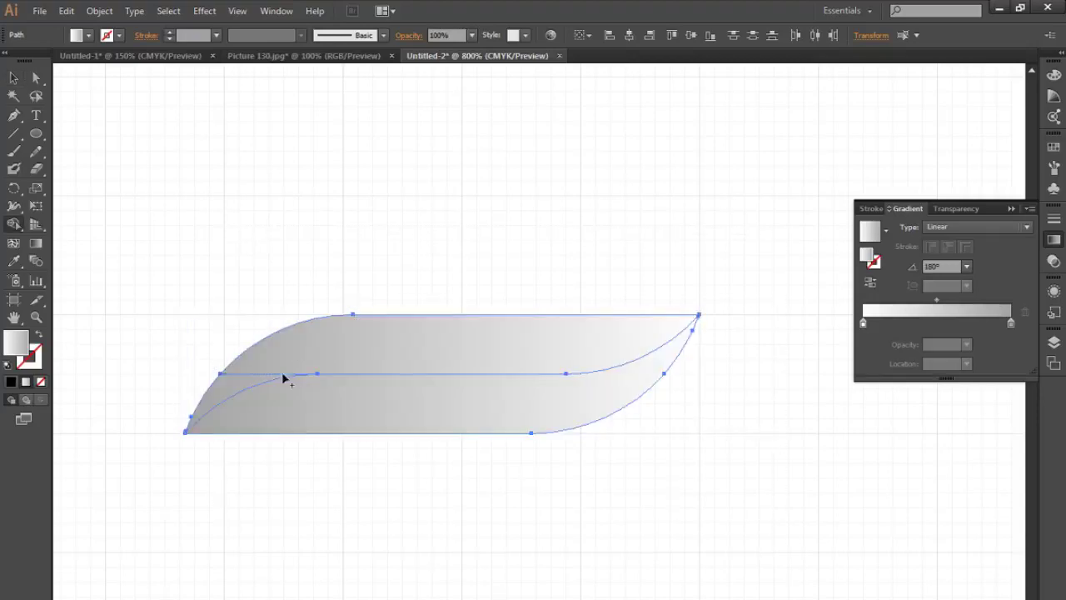
click(457, 366)
Set the gradient angle of the bar's upper half to 0°
key(v)
click(455, 378)
click(966, 267)
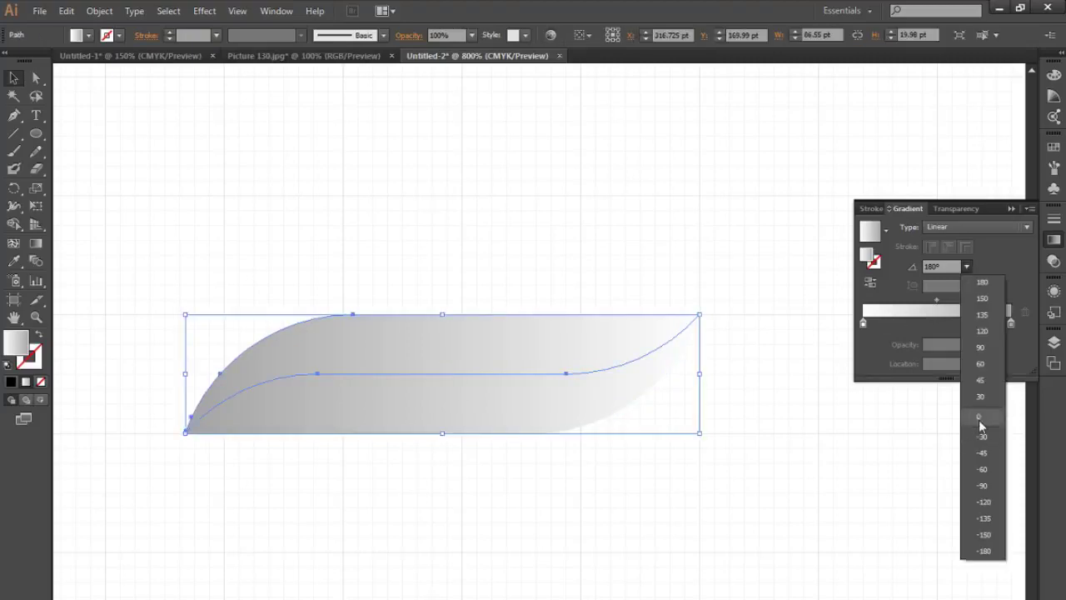
click(978, 420)
click(763, 423)
Swap the fill and stroke of the three black bars overlaying the gradient bar, turning them into 1 pt black outlines
scroll(738, 428, down, 2)
drag(723, 442, 588, 338)
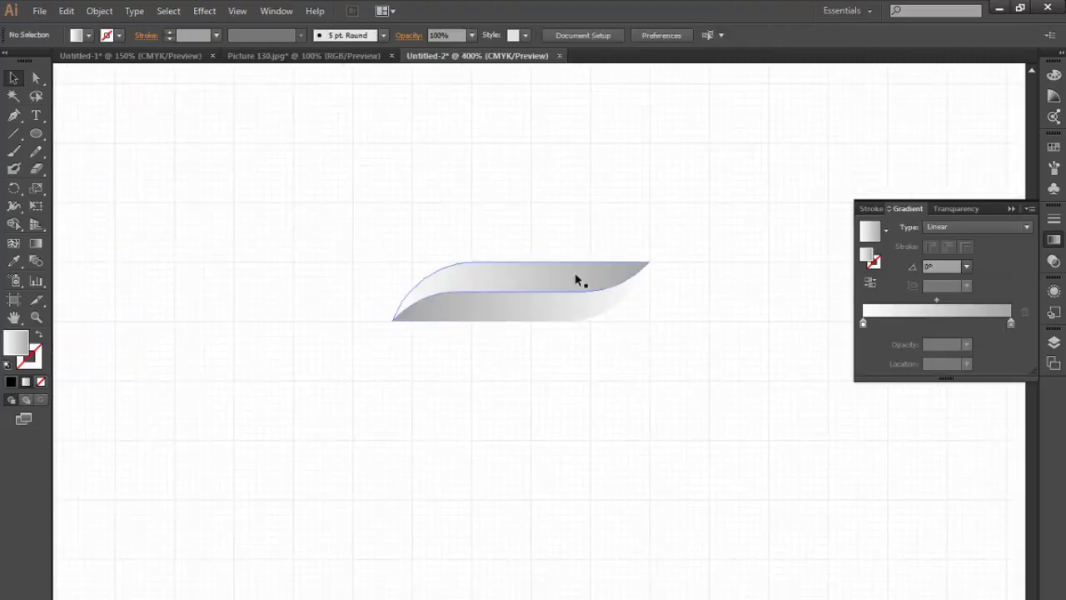
scroll(680, 364, down, 1)
scroll(680, 371, up, 1)
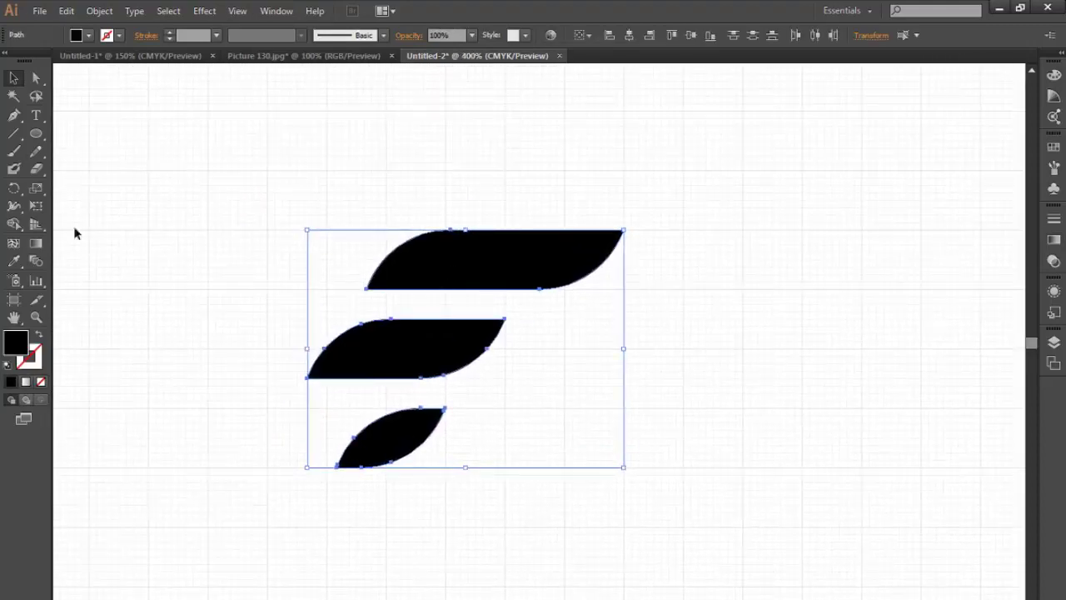
click(40, 336)
click(316, 257)
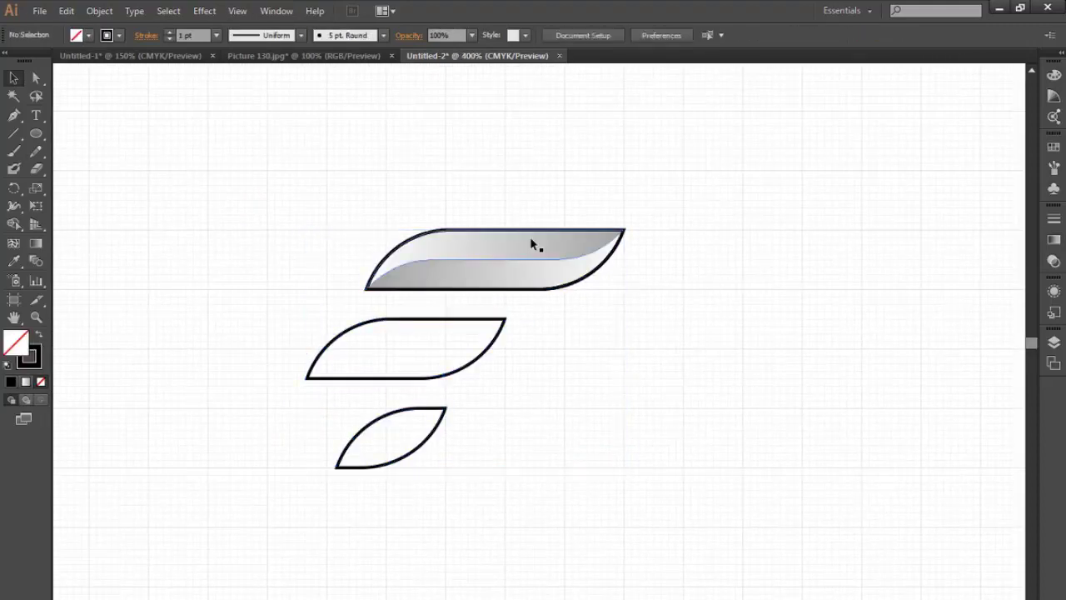
Duplicate both gradient halves onto the middle bar outline, aligning one copy with its left end and another with its right end
click(518, 271)
shift+click(516, 273)
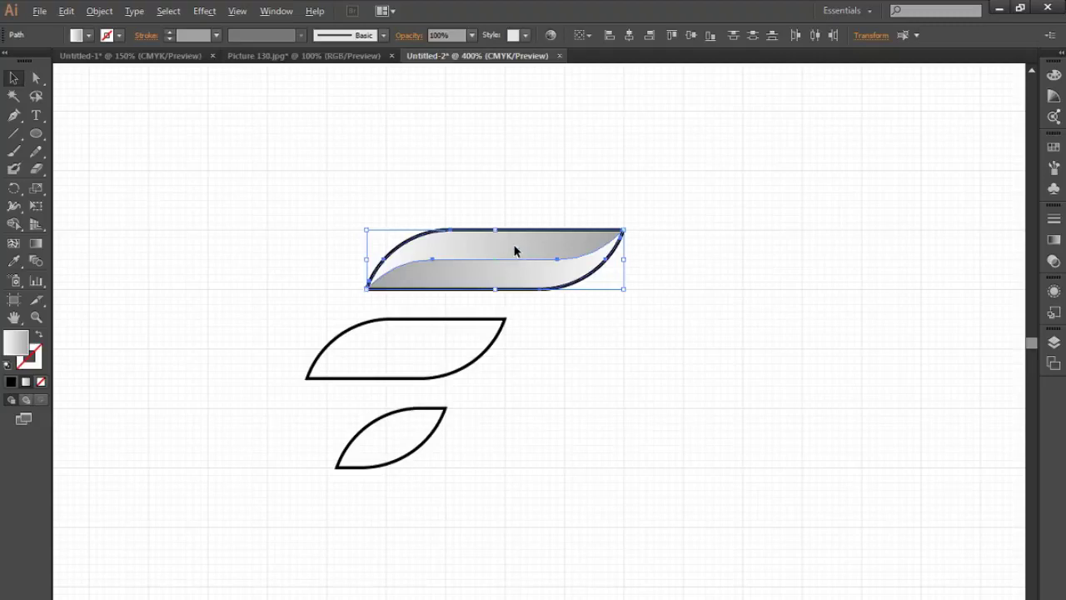
drag(514, 251, 457, 338)
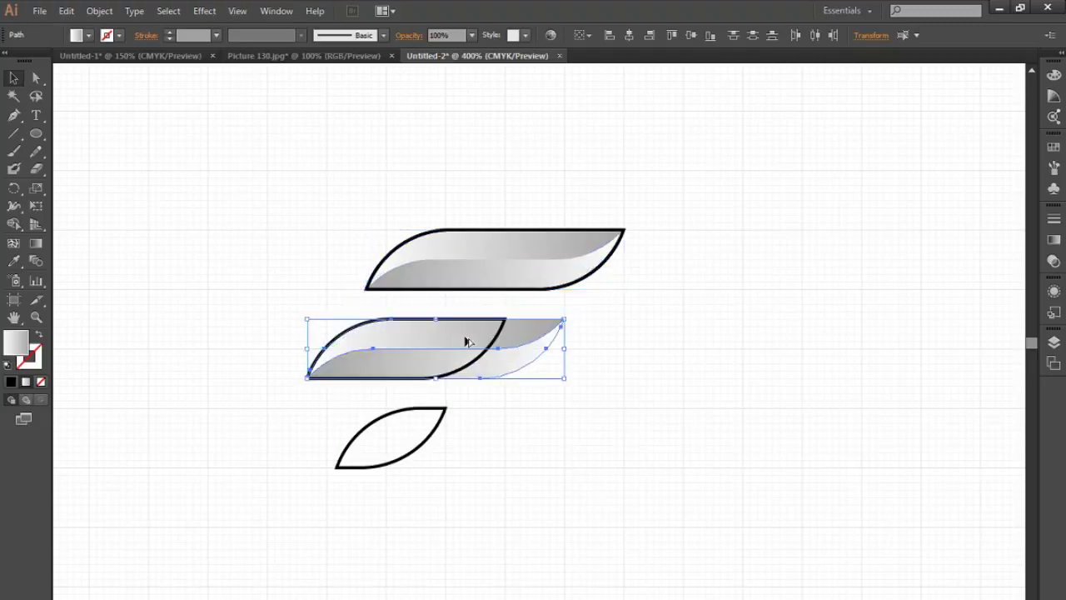
scroll(458, 339, up, 1)
drag(560, 326, 471, 328)
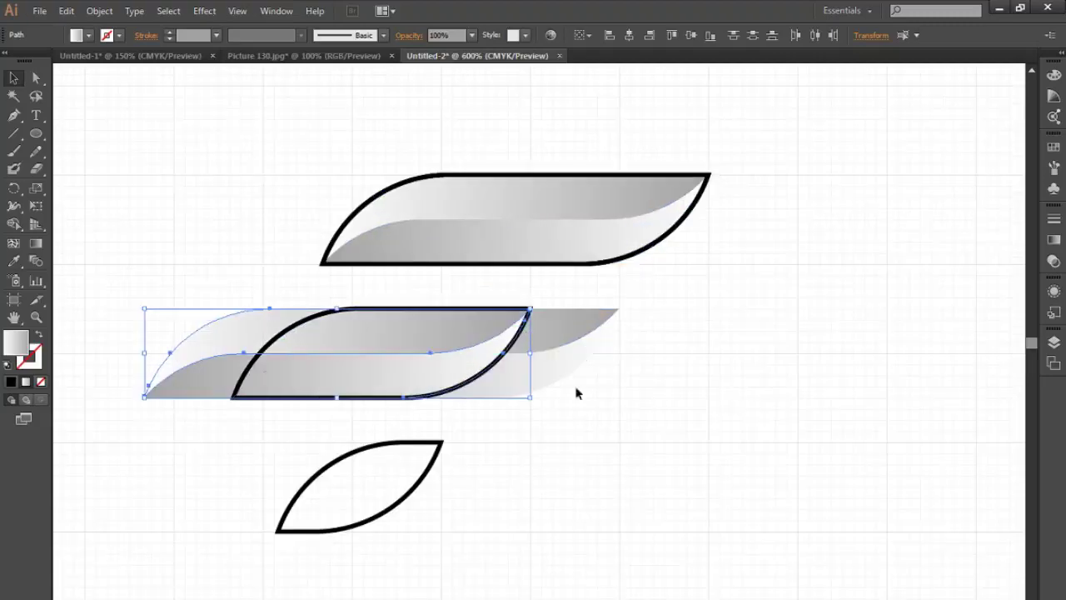
Trim the overhanging ends and merge the overlapping gradient copies with Shape Builder to fit the middle bar's outline
mouse_move(607, 414)
mouse_down()
mouse_move(119, 241)
mouse_move(164, 300)
mouse_up()
key(ctrl+z)
drag(574, 409, 276, 291)
key(shift+m)
alt+click(572, 357)
mouse_move(492, 374)
mouse_down()
mouse_move(344, 326)
mouse_move(272, 357)
mouse_move(247, 323)
mouse_up()
key(ctrl+shift+a)
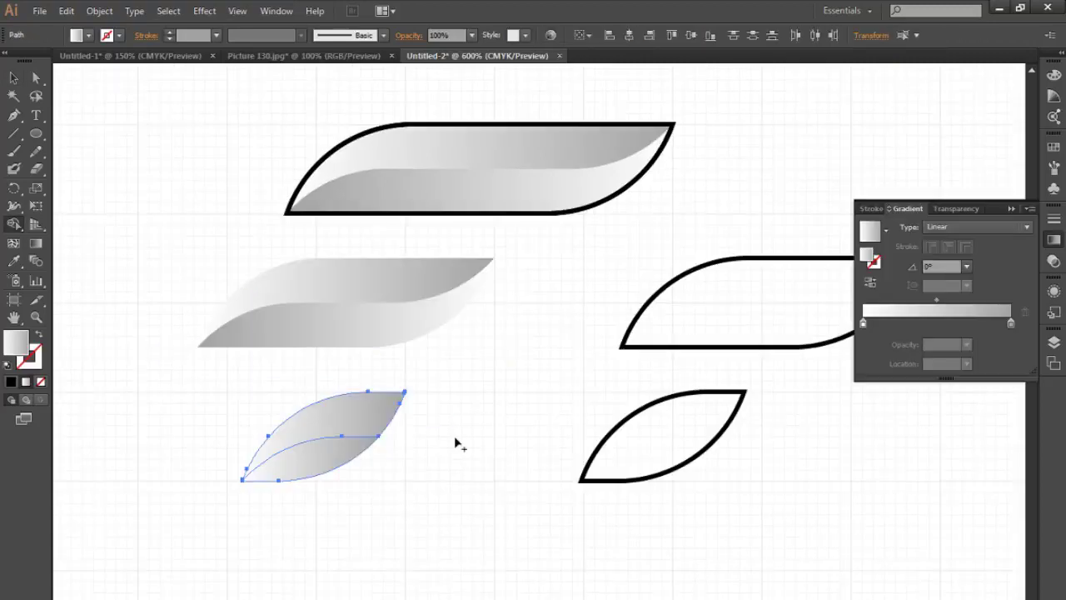
click(457, 440)
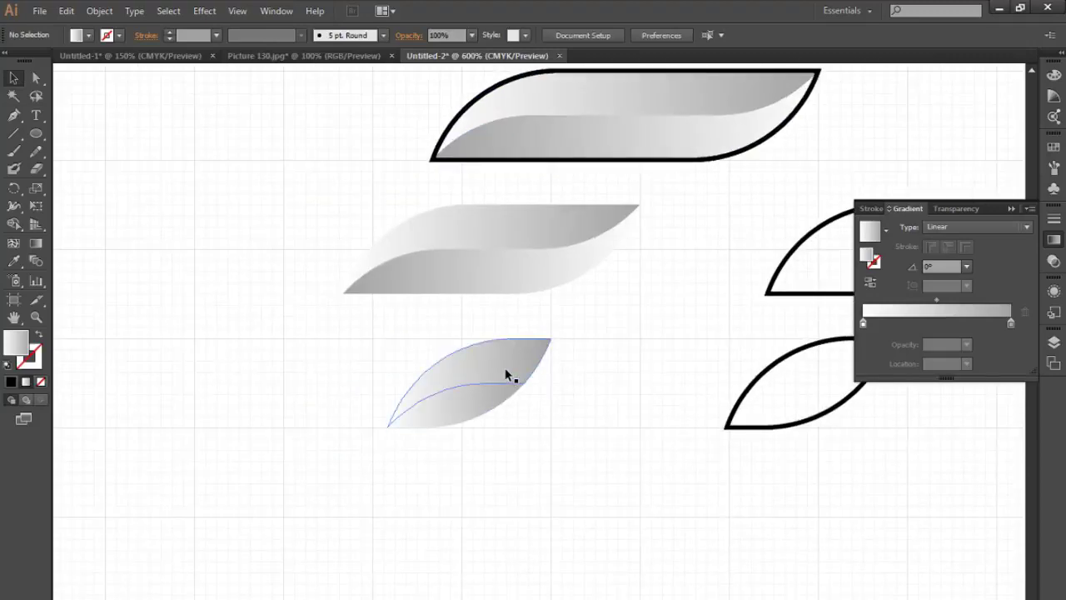
Change the gradient angle of the small leaf's lower half so it runs opposite to the upper half
click(509, 375)
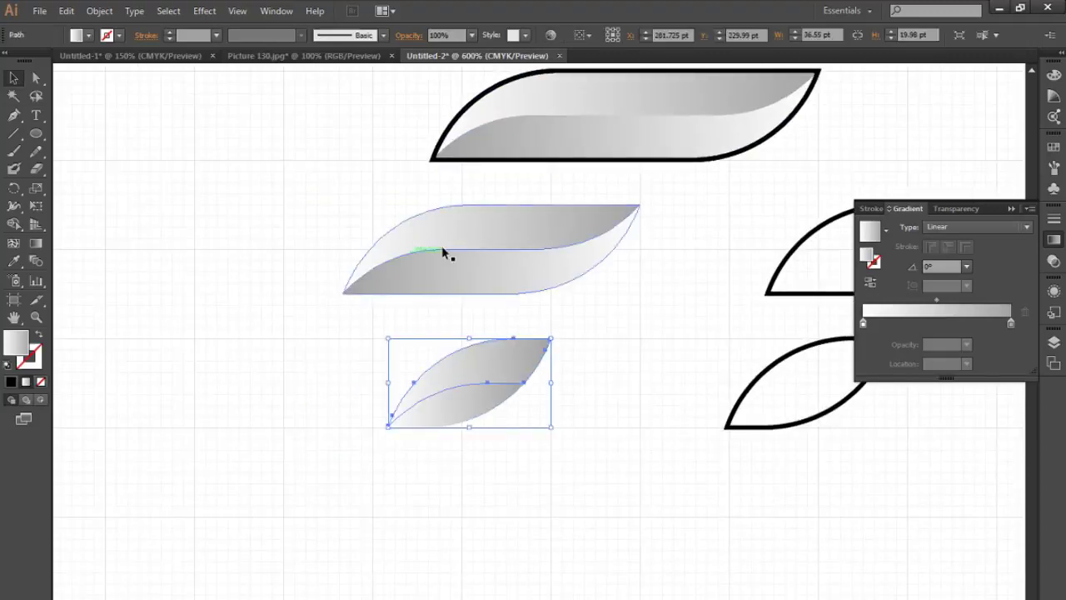
click(467, 413)
drag(505, 406, 405, 430)
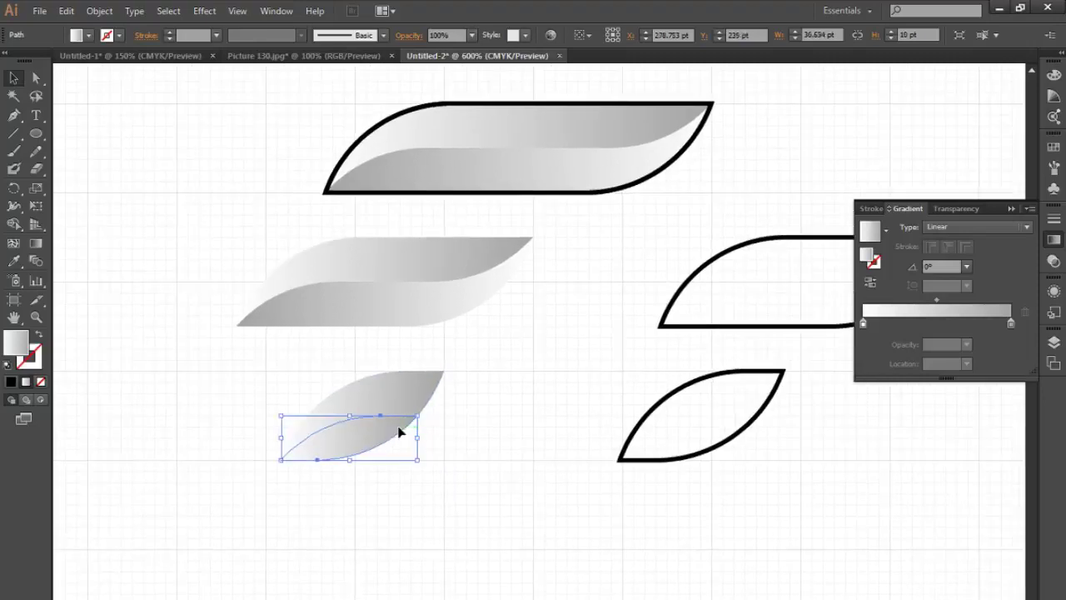
shift+click(401, 388)
click(376, 442)
click(966, 266)
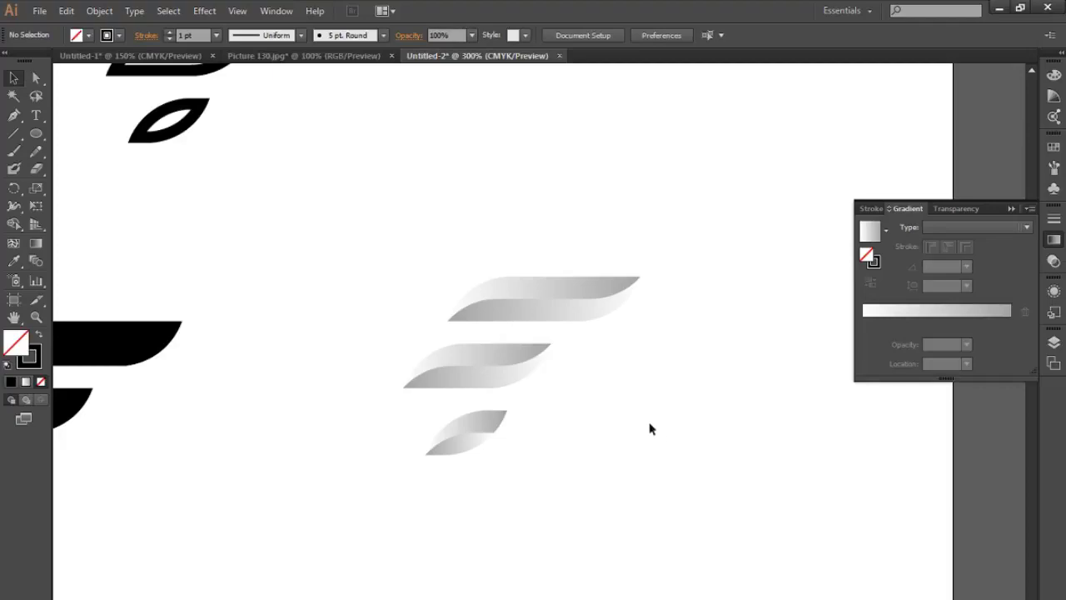
Duplicate the three gradient bars to the lower right and merge each copy's two halves into one shape with Shape Builder
drag(660, 443, 461, 319)
drag(461, 319, 653, 435)
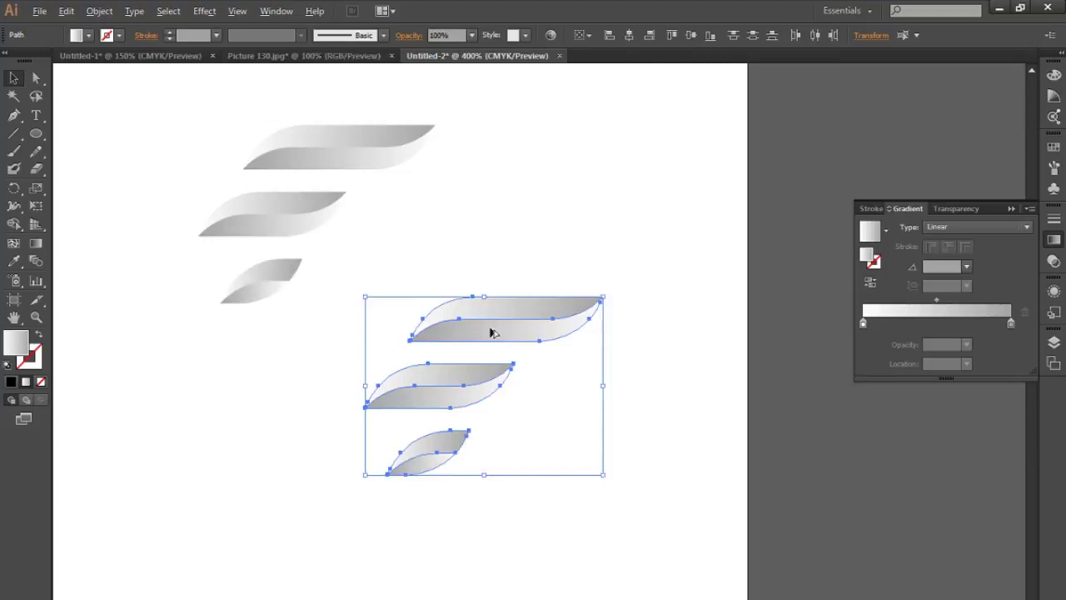
key(shift+m)
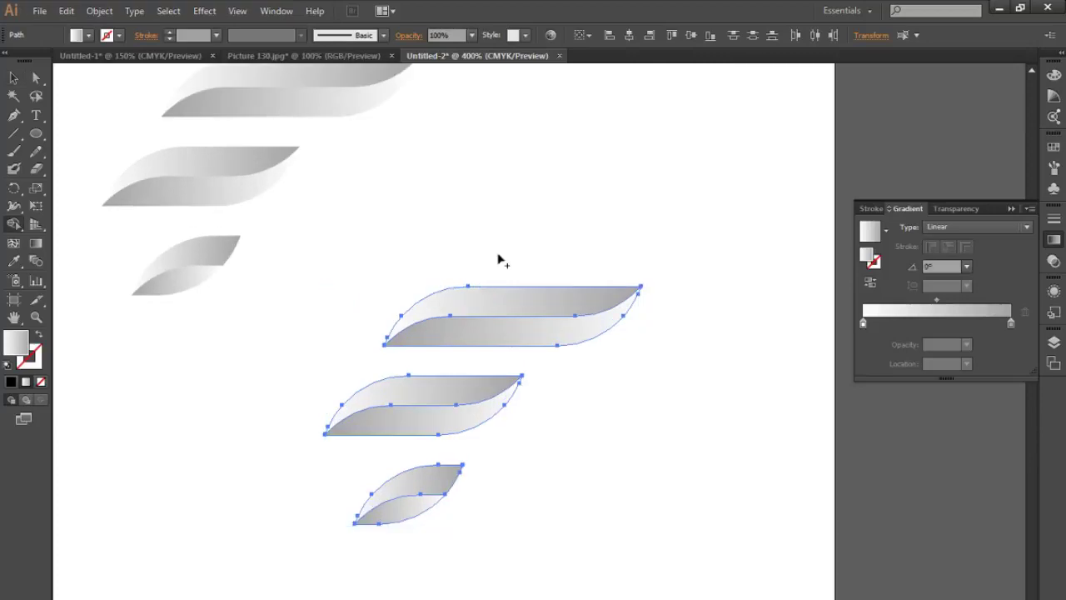
mouse_move(492, 236)
mouse_down()
mouse_move(400, 477)
mouse_move(386, 552)
mouse_up()
Fill the three merged bar shapes with black and align them with the gradient bars
key(v)
click(87, 35)
click(37, 64)
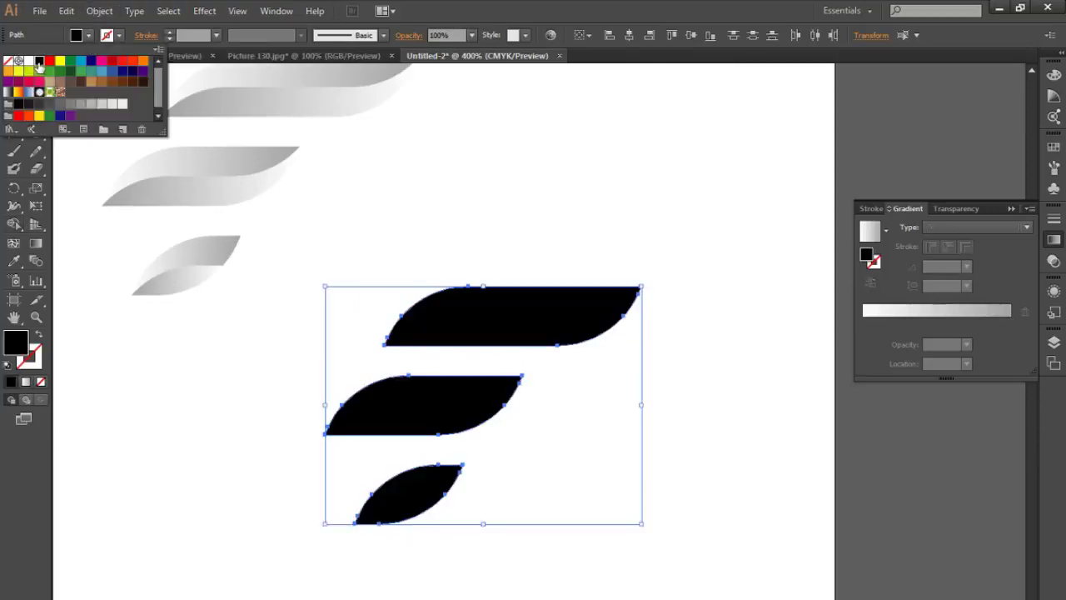
click(694, 4)
drag(463, 254, 585, 296)
drag(600, 369, 396, 140)
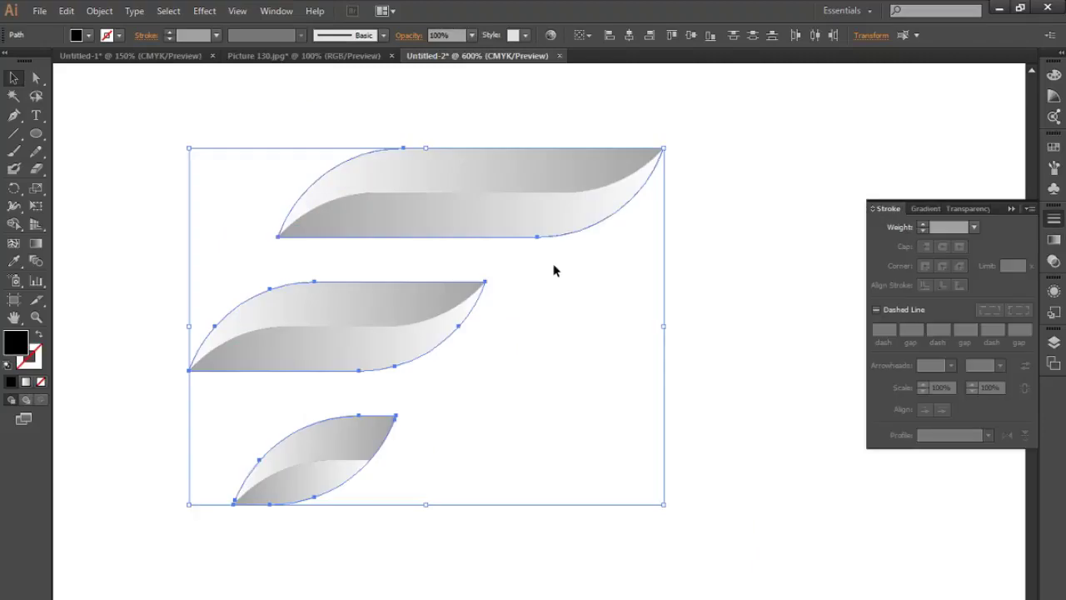
Bring the black bars in front of the gradient bars and send them back behind
key(ctrl+shift+b)
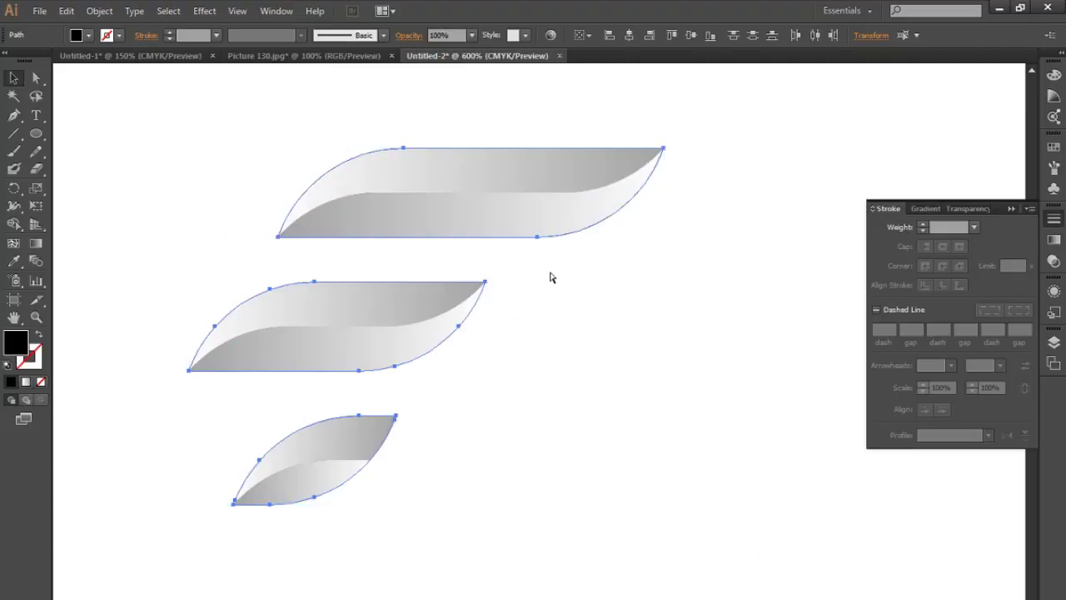
key(ctrl+])
key(ctrl+shift+])
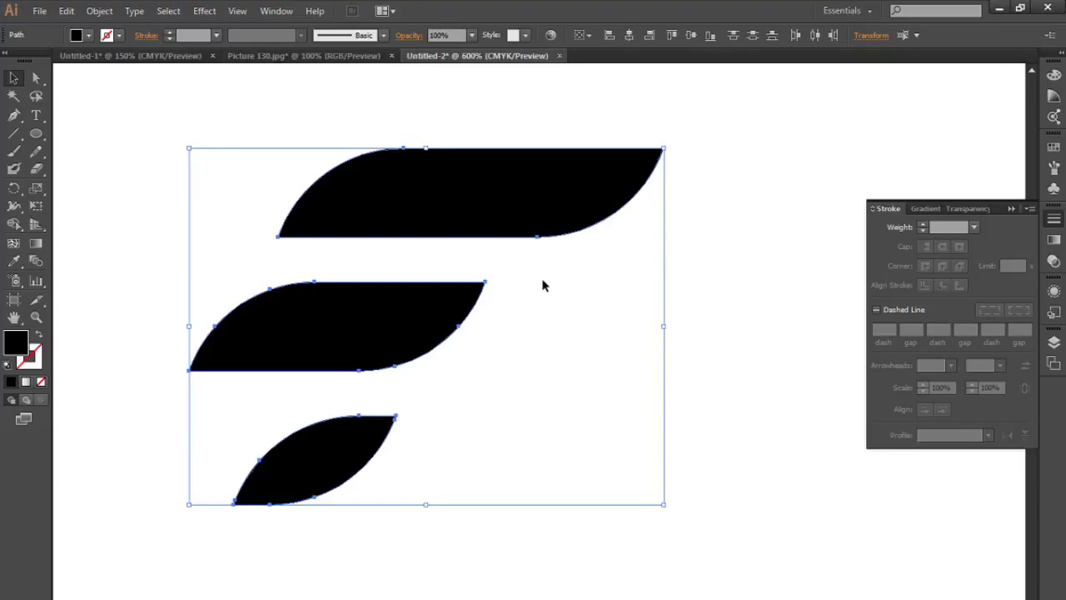
key(ctrl+shift+b)
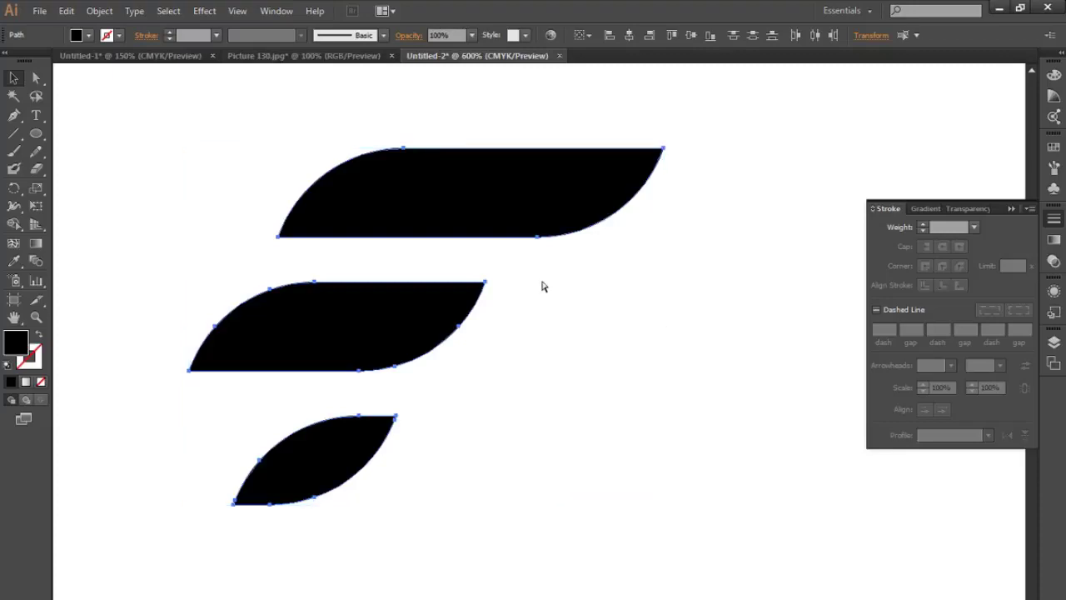
key(ctrl+[)
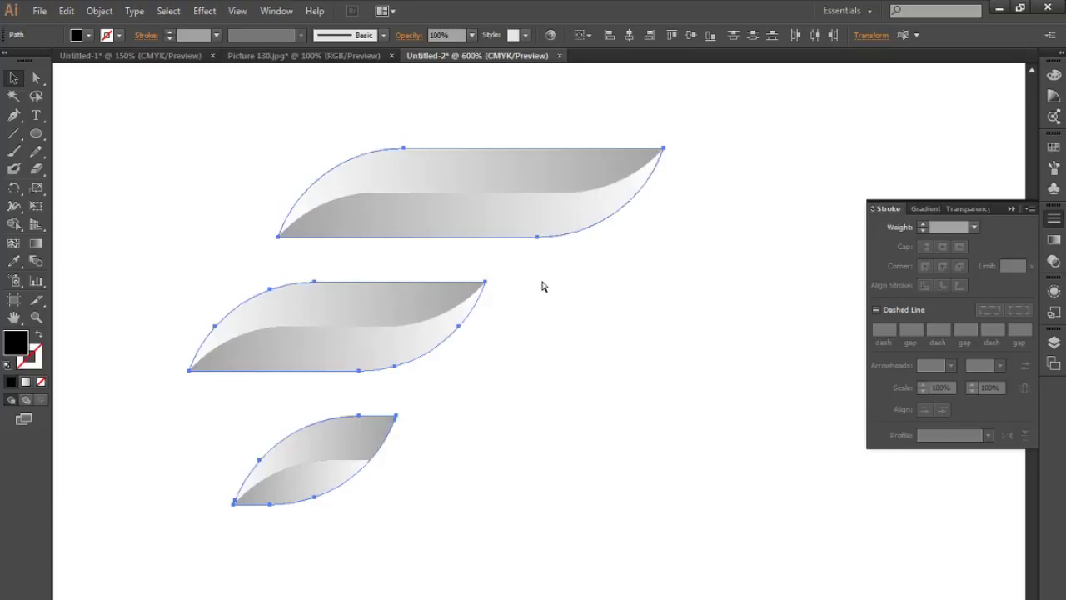
Group the three black 1 pt outlines surrounding the gradient bars
scroll(613, 218, down, 1)
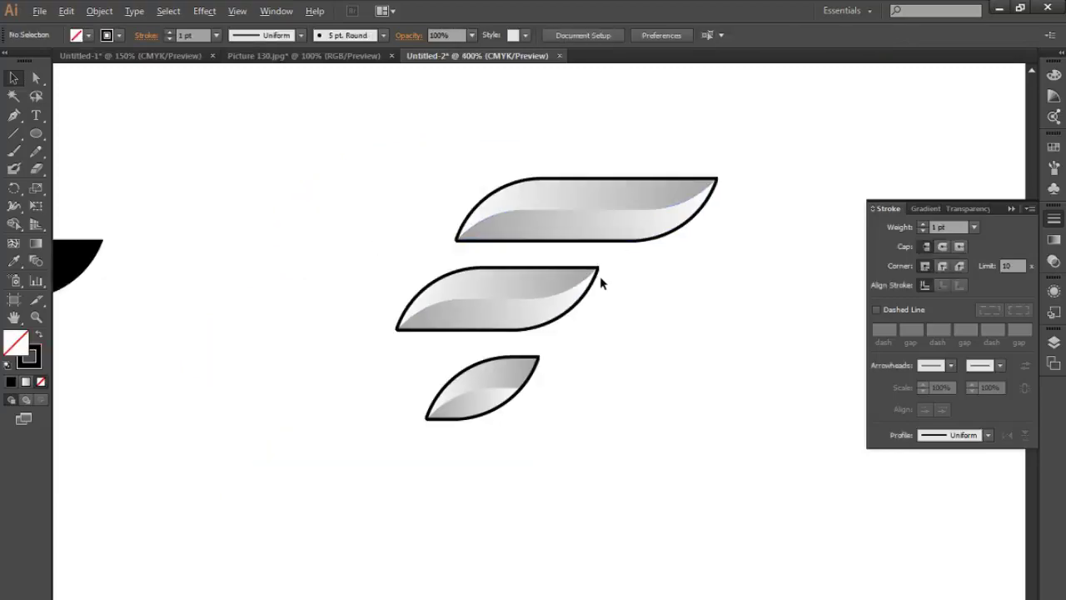
scroll(601, 275, up, 2)
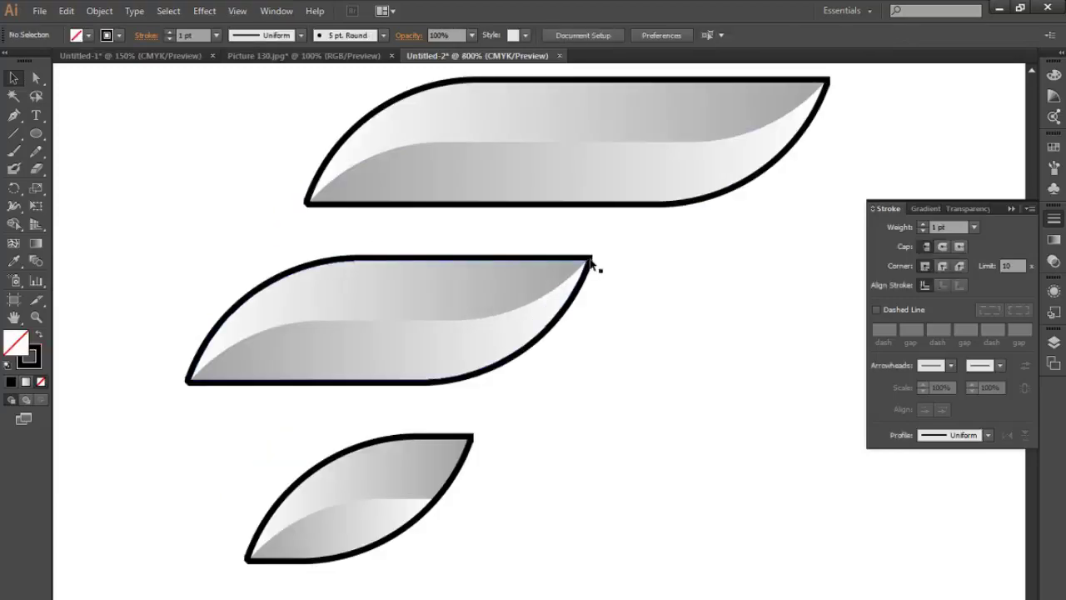
scroll(589, 265, up, 1)
click(591, 280)
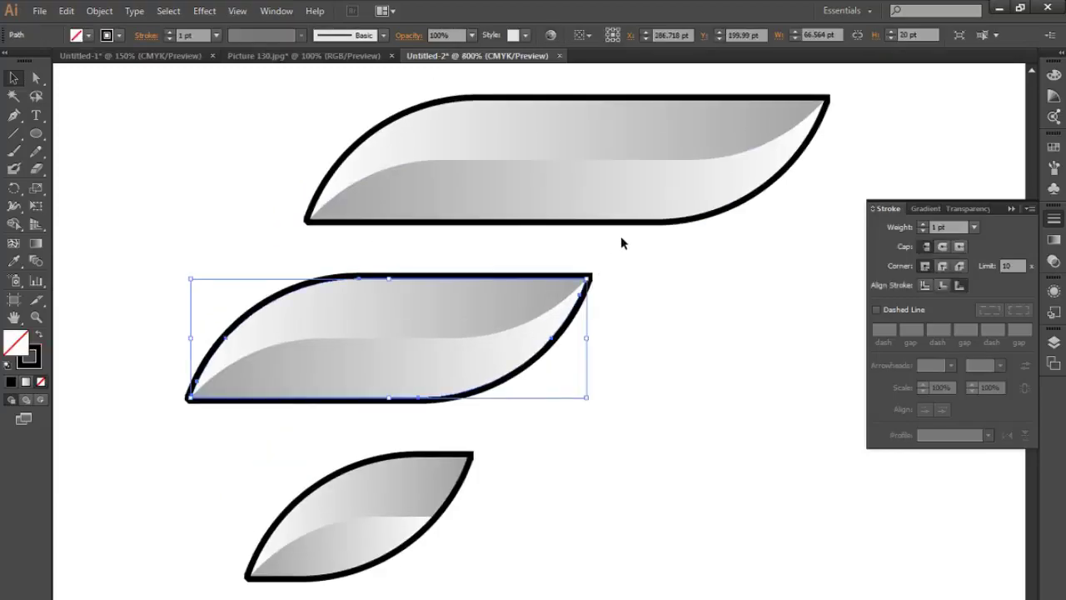
shift+click(620, 222)
shift+click(470, 476)
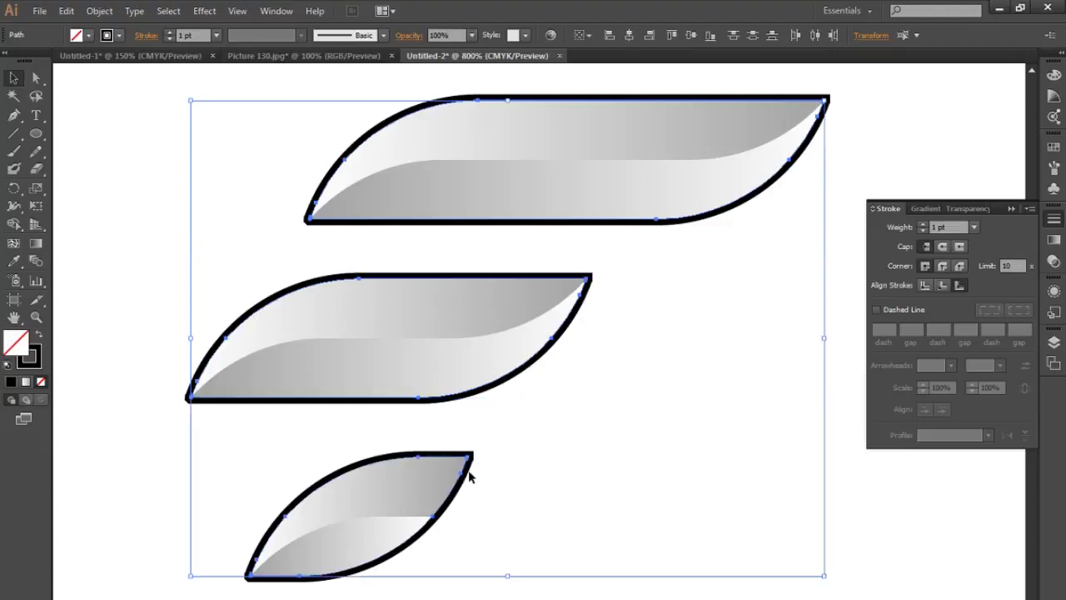
right_click(501, 388)
click(556, 454)
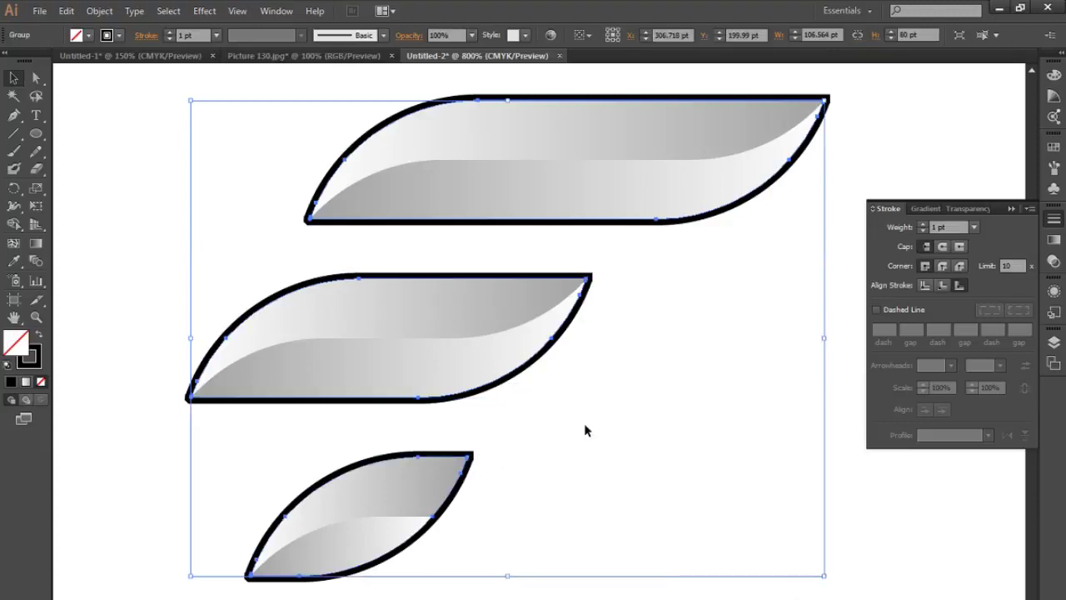
click(584, 423)
drag(628, 230, 714, 313)
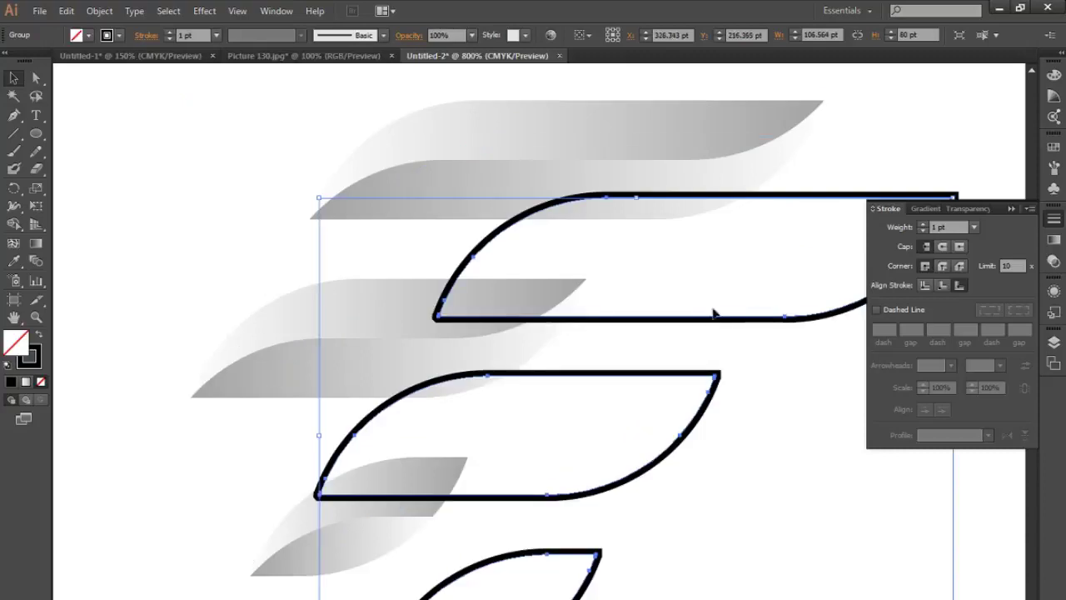
key(ctrl+z)
Set the stroke weight of the grouped bar outlines to 4 pt
scroll(639, 293, down, 2)
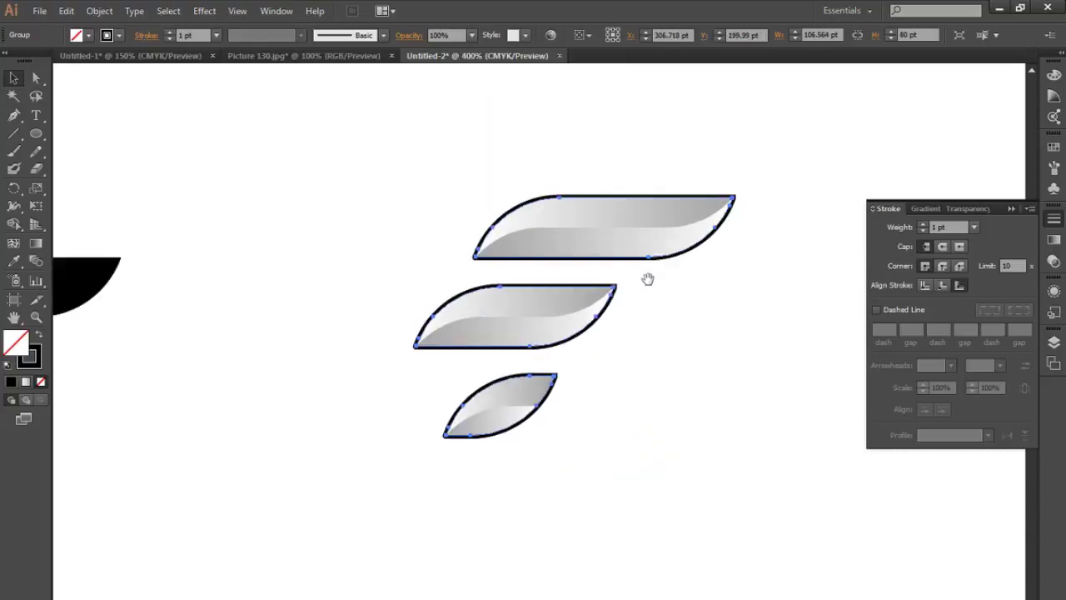
drag(647, 278, 604, 334)
scroll(583, 354, up, 1)
scroll(670, 316, right, 1)
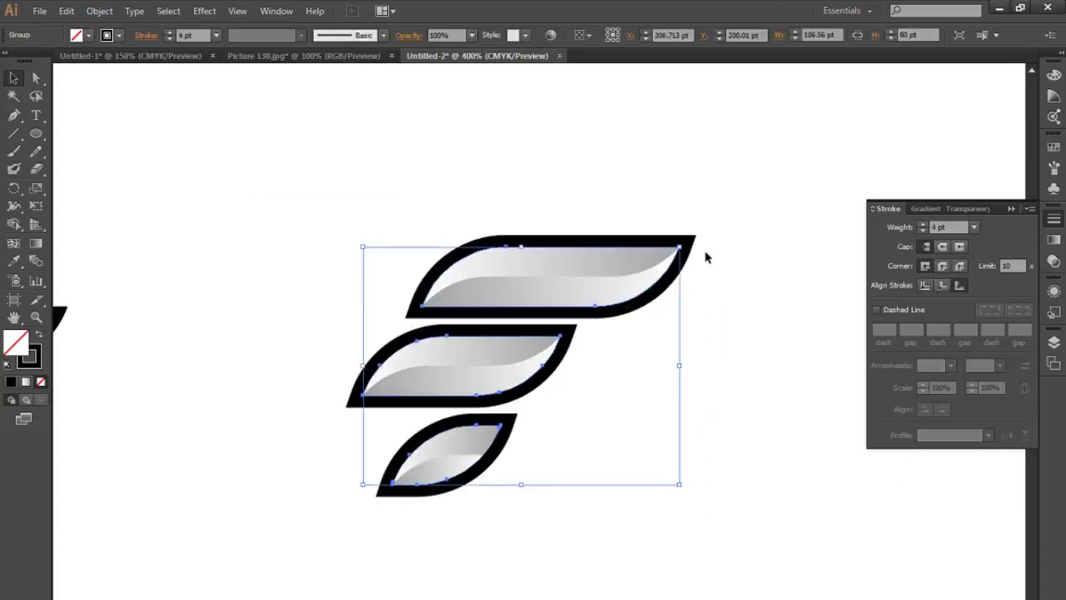
key(ctrl+shift+b)
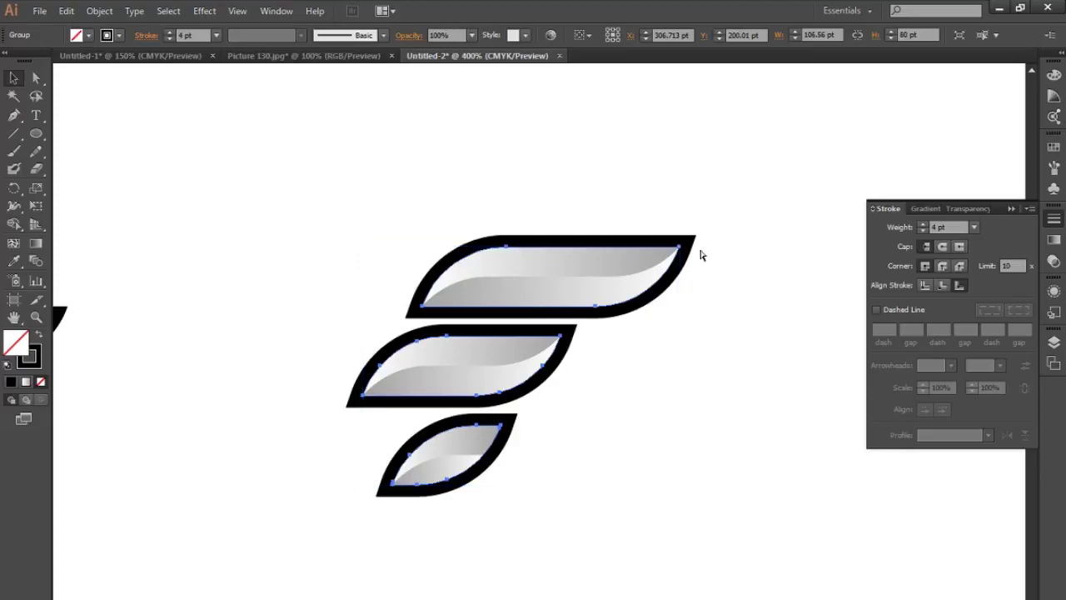
key(ctrl+shift+b)
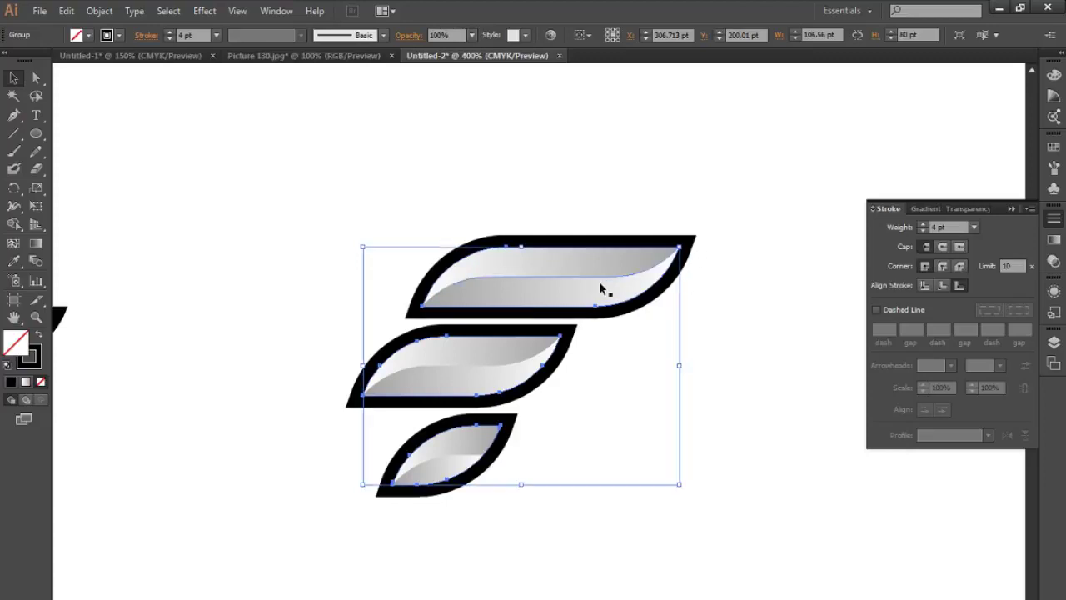
alt+drag(658, 296, 800, 378)
key(ctrl+shift+b)
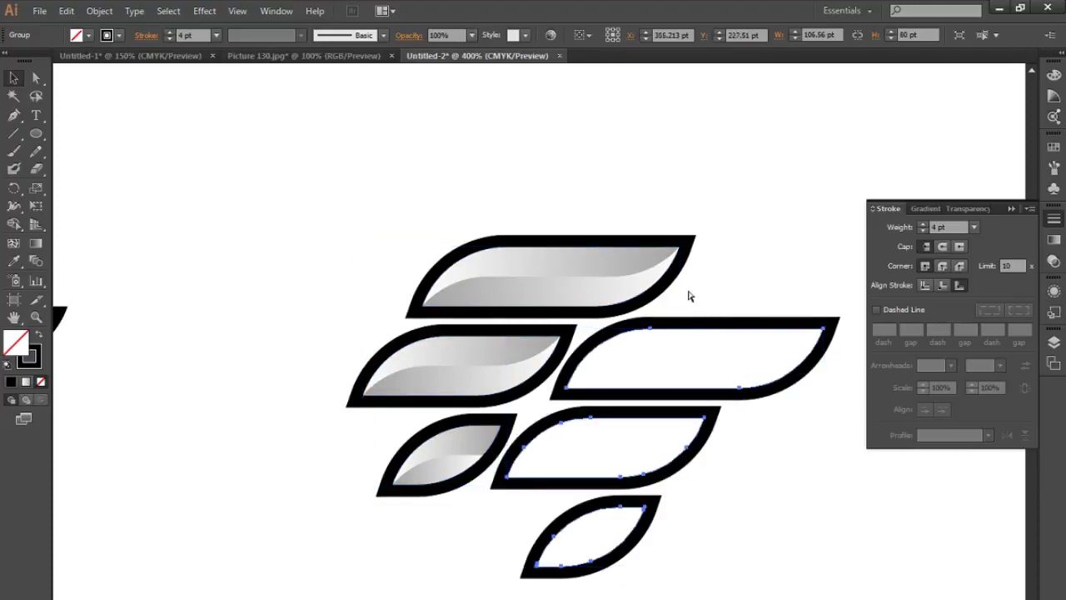
key(ctrl+z)
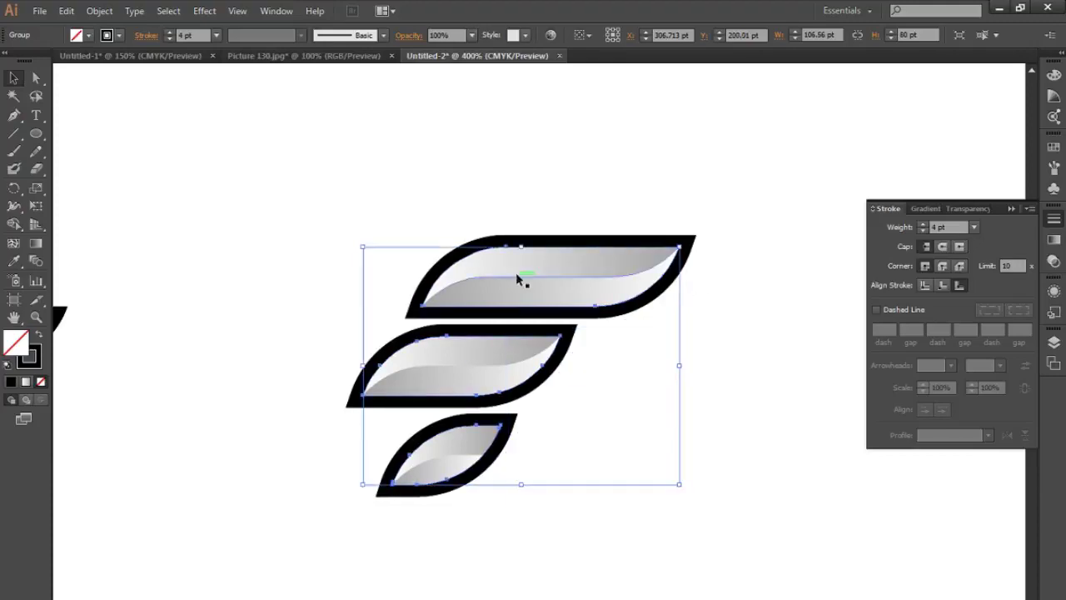
Change the stroke color of the grouped bar outlines to pink
click(119, 35)
click(35, 90)
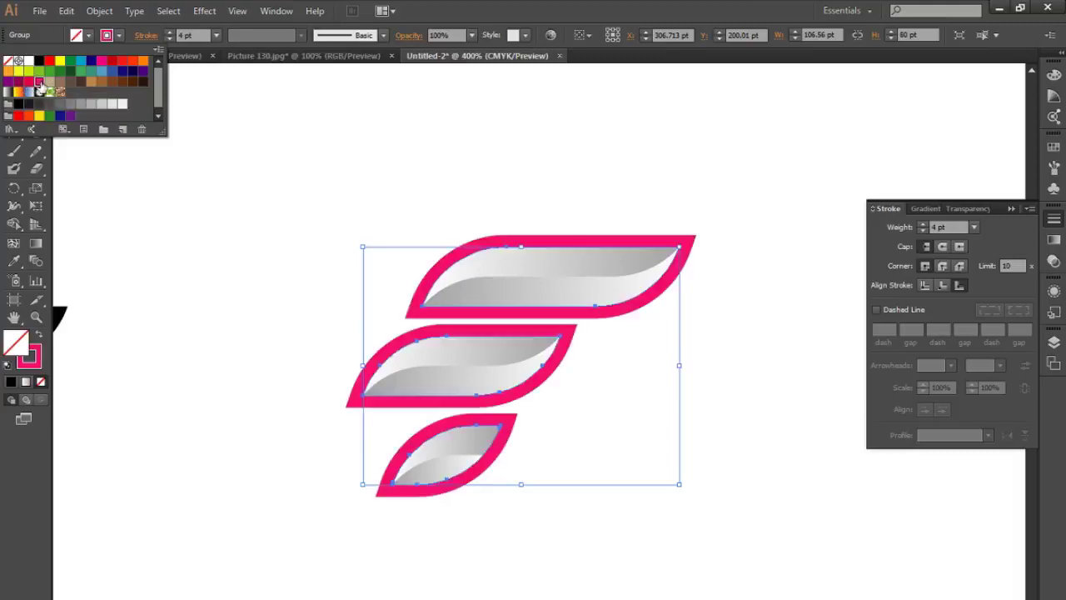
key(Escape)
key(ctrl+shift+a)
click(679, 282)
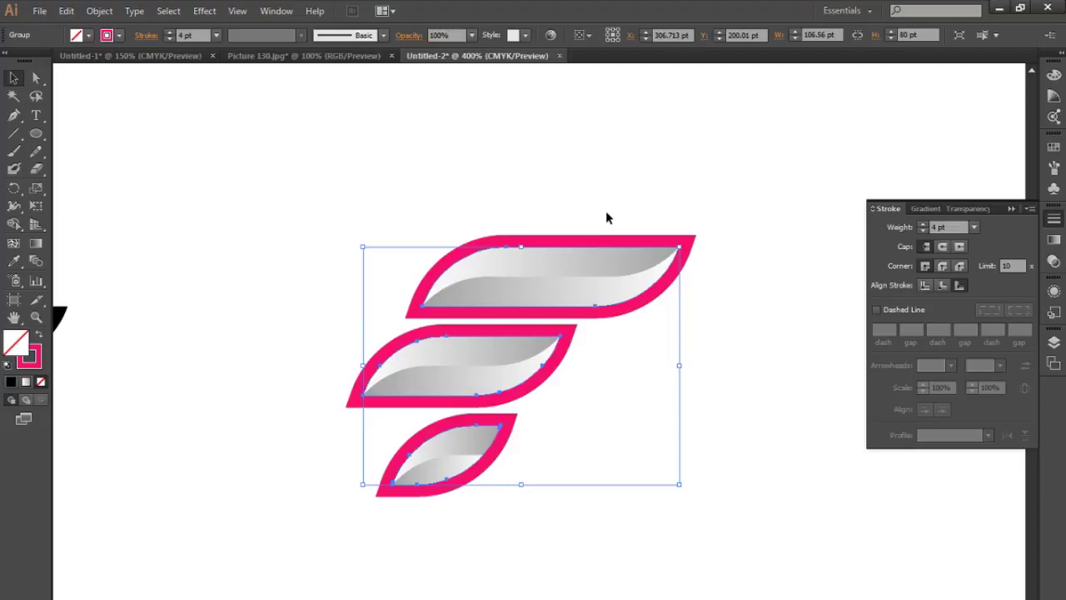
Send the pink outlines behind the black ones and set their stroke weight to 6 pt
key(ctrl+shift+b)
key(ctrl+shift+b)
key(ctrl+[)
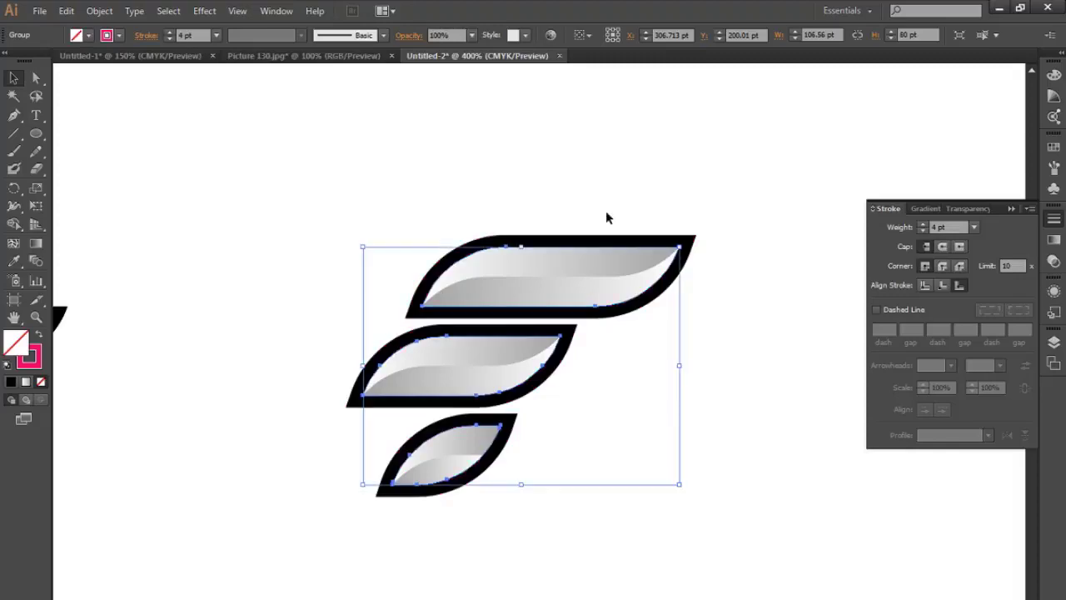
click(924, 225)
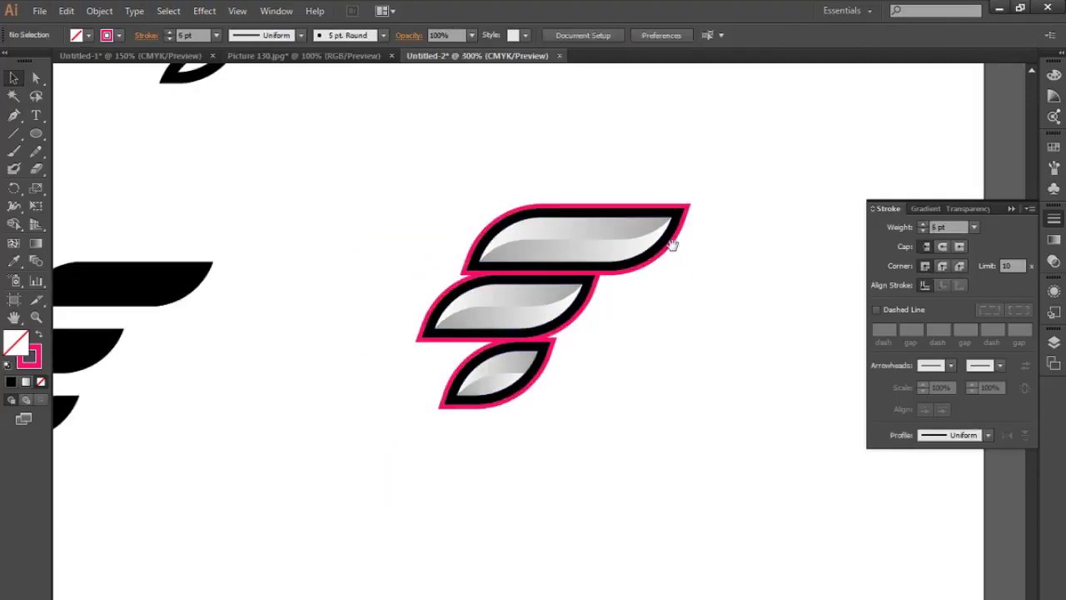
Examine the pink and black outlines around the three gradient bars up close
drag(671, 242, 738, 259)
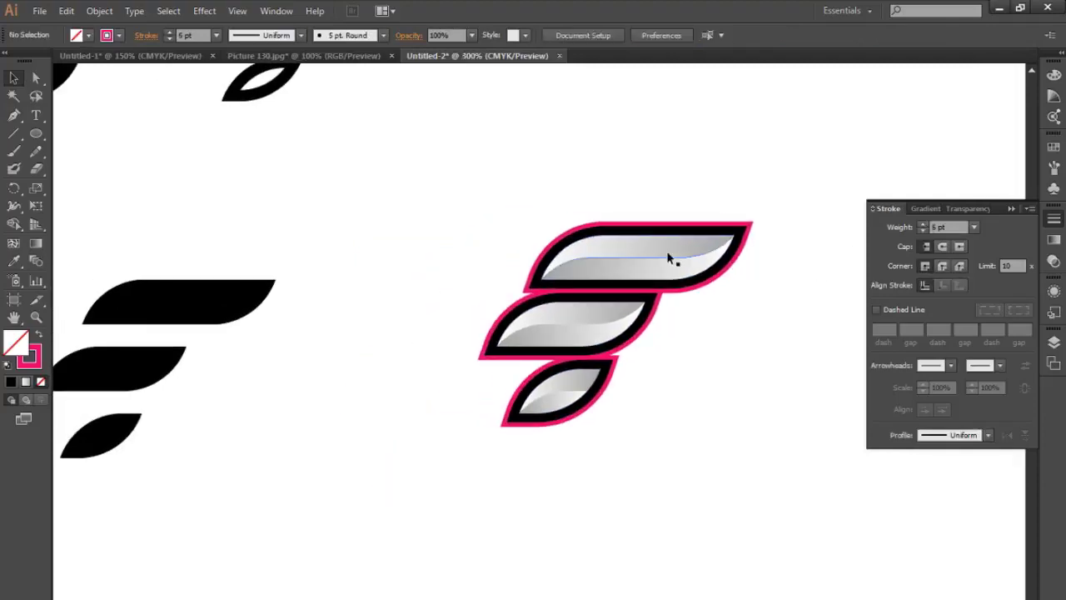
scroll(721, 263, up, 1)
scroll(736, 251, up, 1)
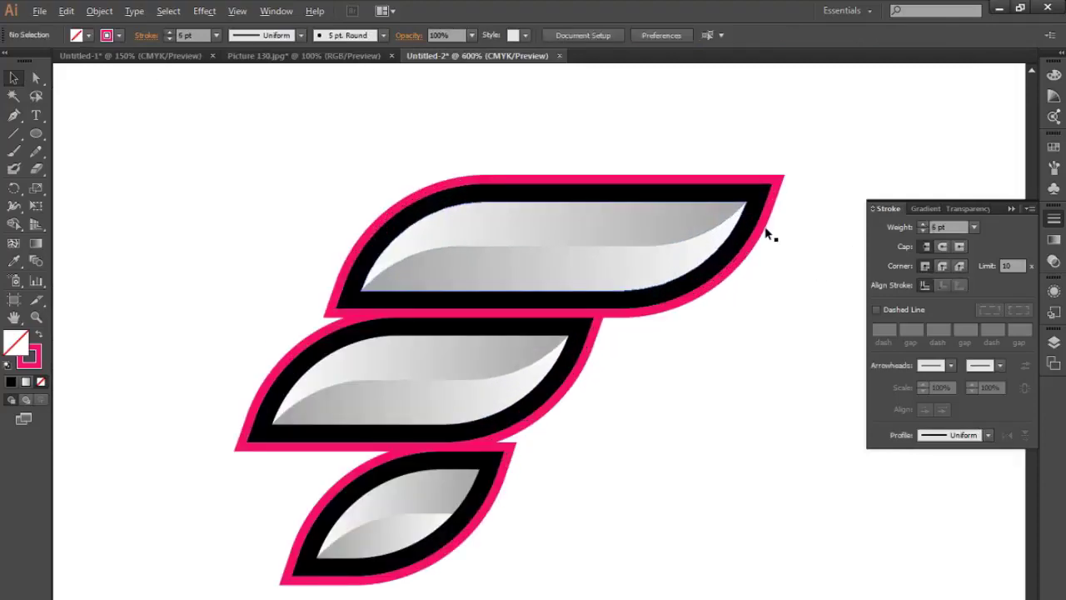
scroll(765, 233, down, 2)
drag(717, 252, 799, 268)
scroll(654, 266, up, 1)
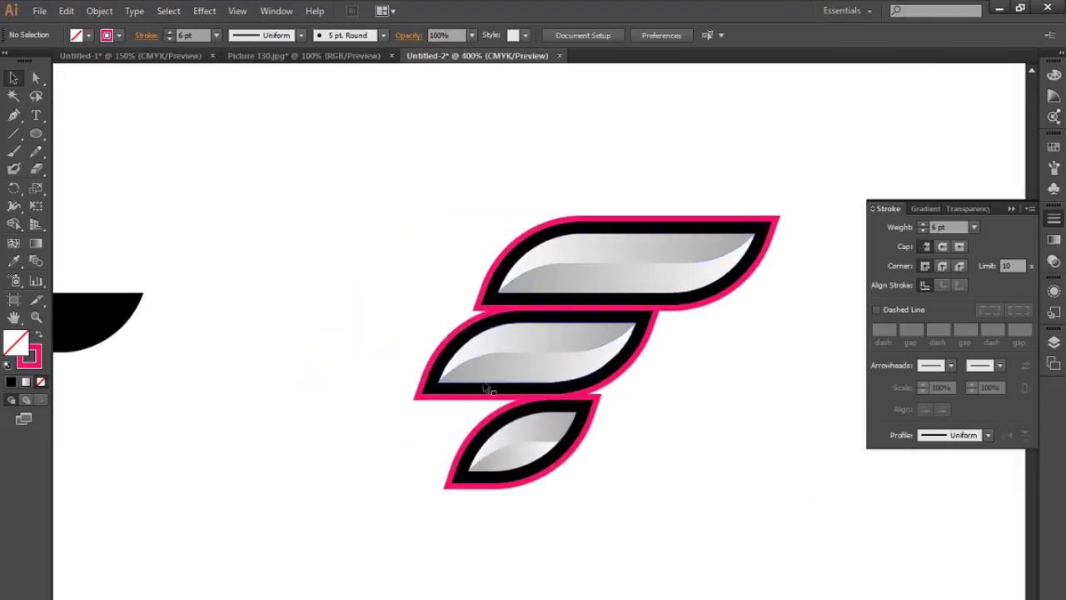
scroll(488, 389, up, 1)
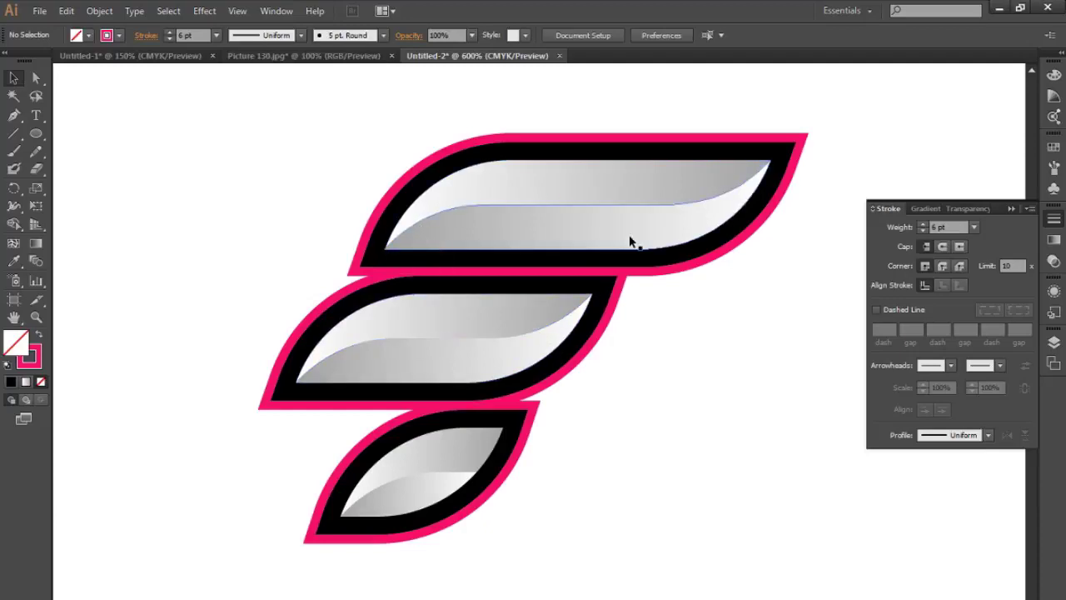
Place a copy of the largest bar's lower gradient shape in empty space and remove the extra anchor point near its upper tip
drag(630, 241, 516, 359)
key(a)
click(641, 313)
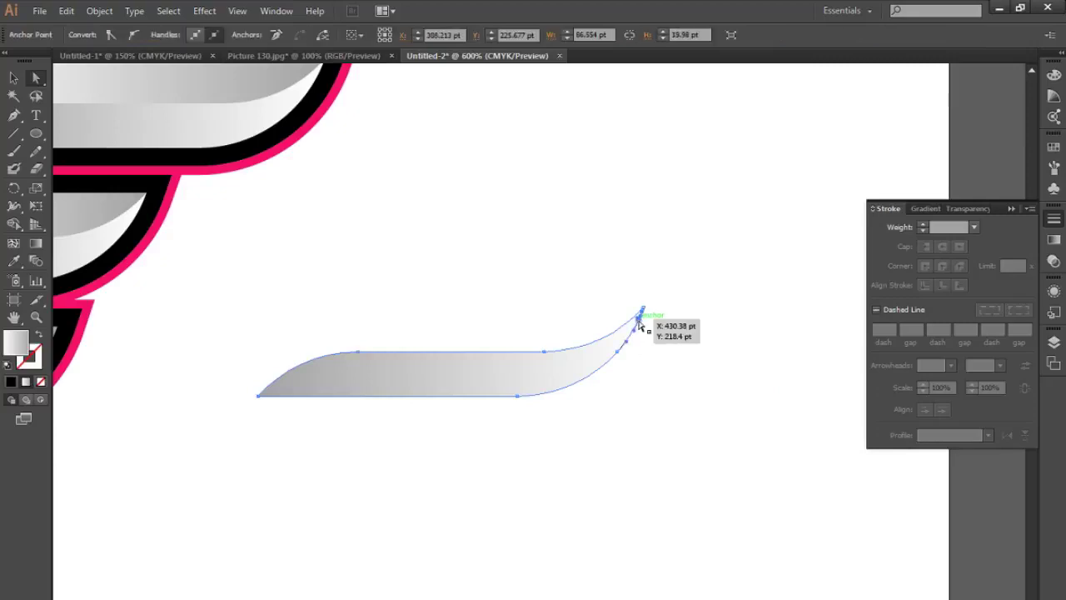
scroll(641, 317, up, 4)
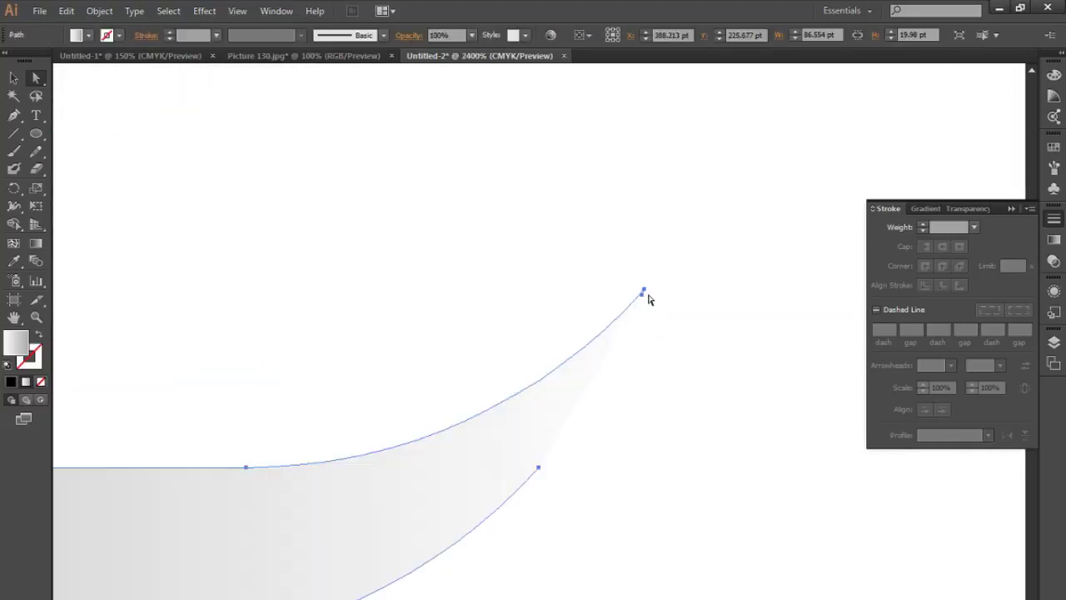
click(641, 294)
key(Delete)
scroll(463, 397, down, 3)
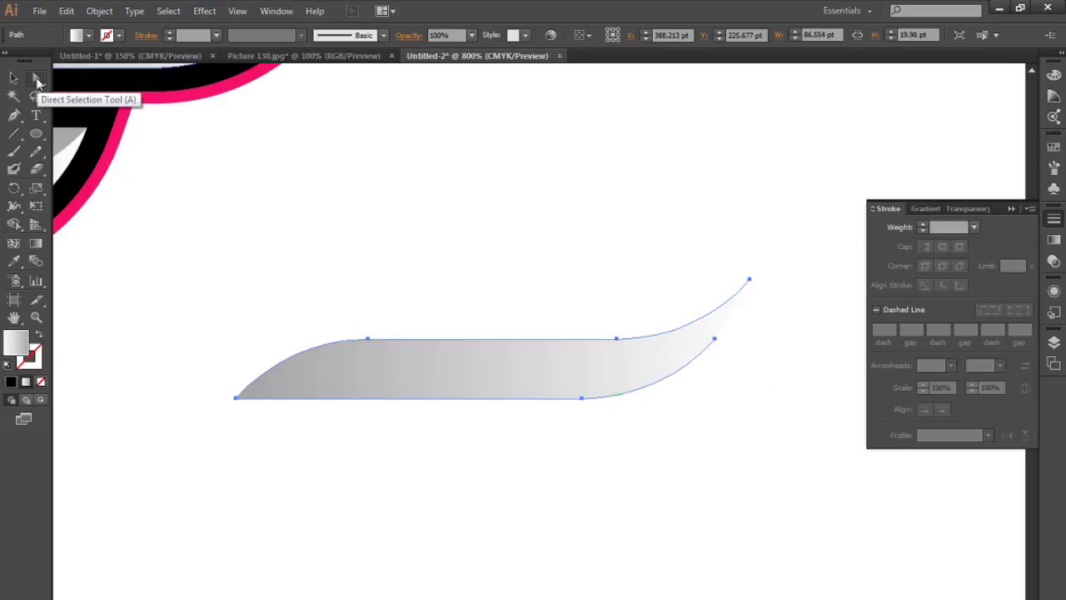
Delete the copied shape's lower-edge anchor points and the leftover point, keeping only its S-shaped upper curve
click(37, 79)
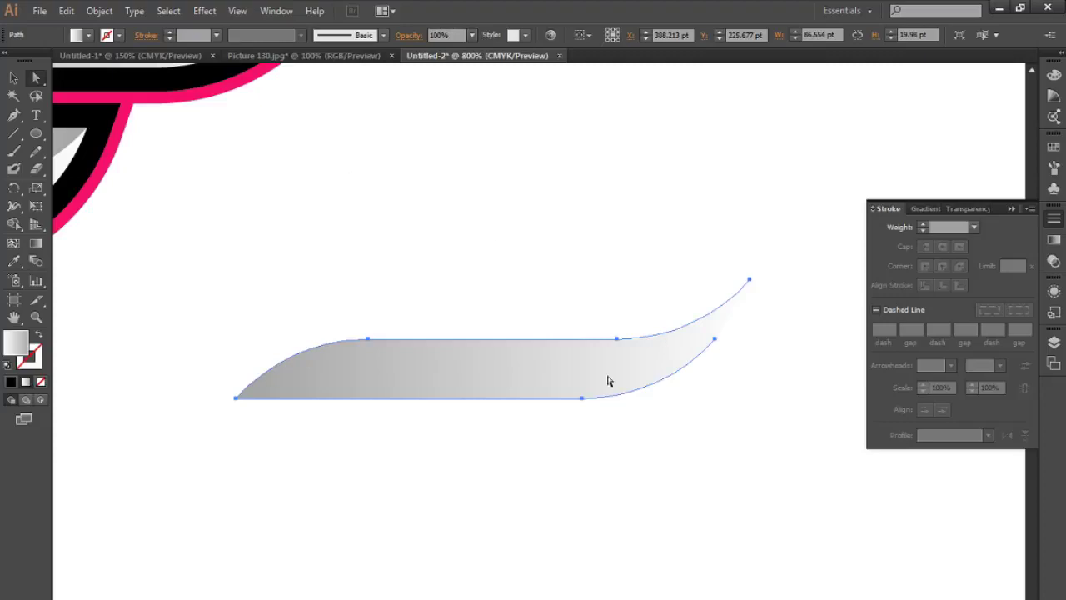
click(582, 398)
key(Delete)
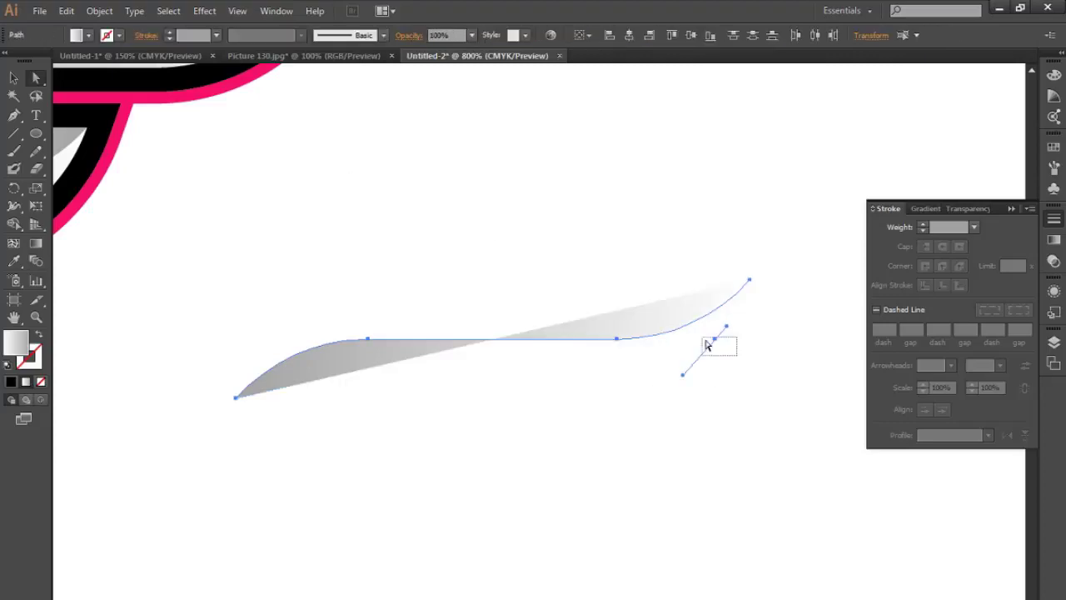
drag(706, 344, 701, 341)
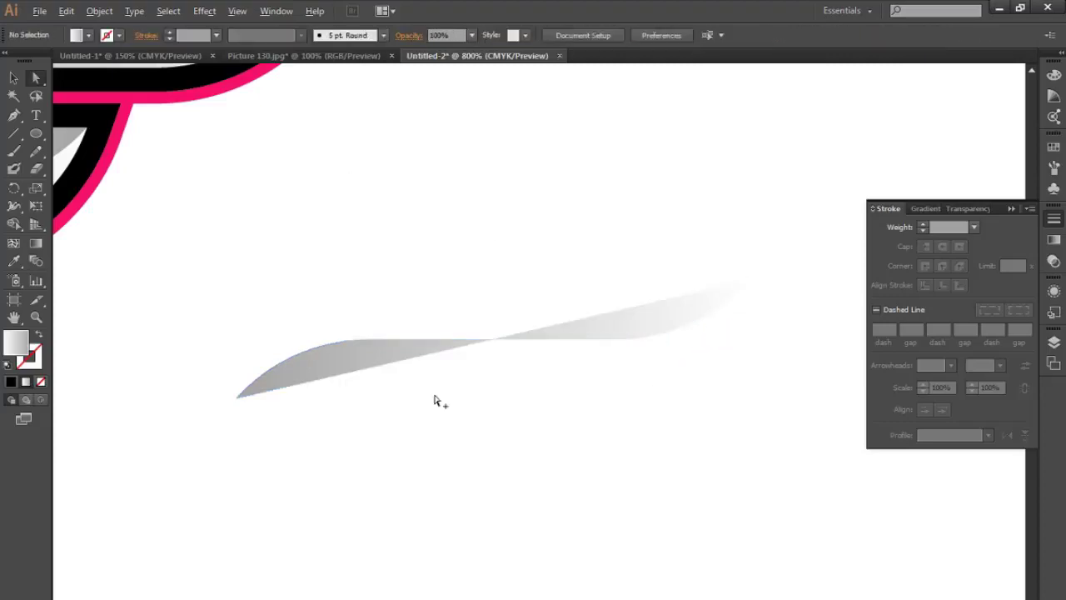
drag(453, 389, 435, 397)
Give the S-shaped curve no fill and a black 1 pt stroke
key(v)
click(586, 348)
click(39, 336)
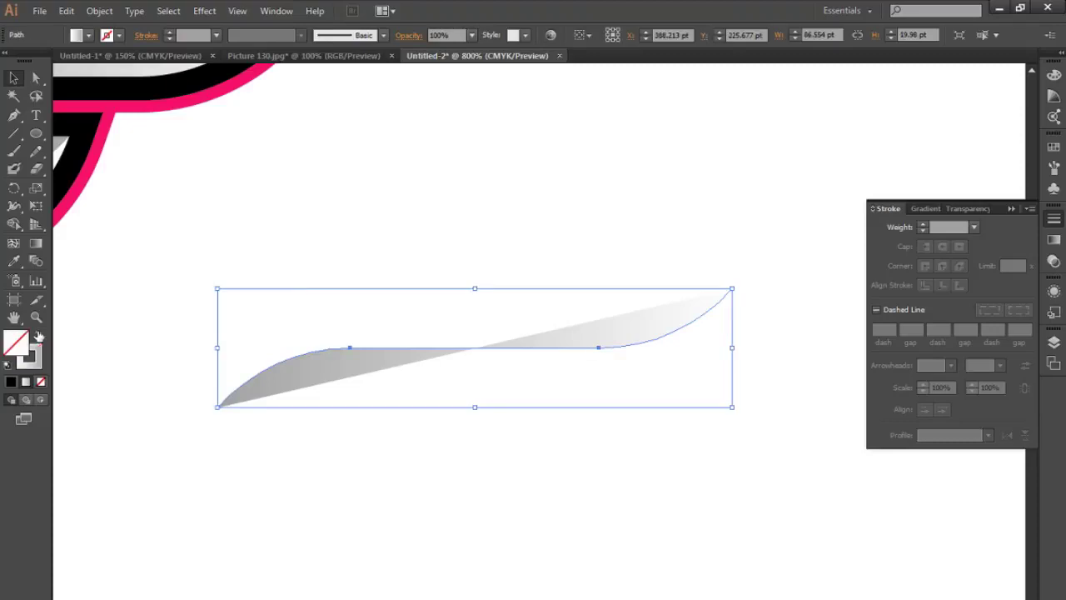
click(108, 36)
click(46, 68)
click(419, 222)
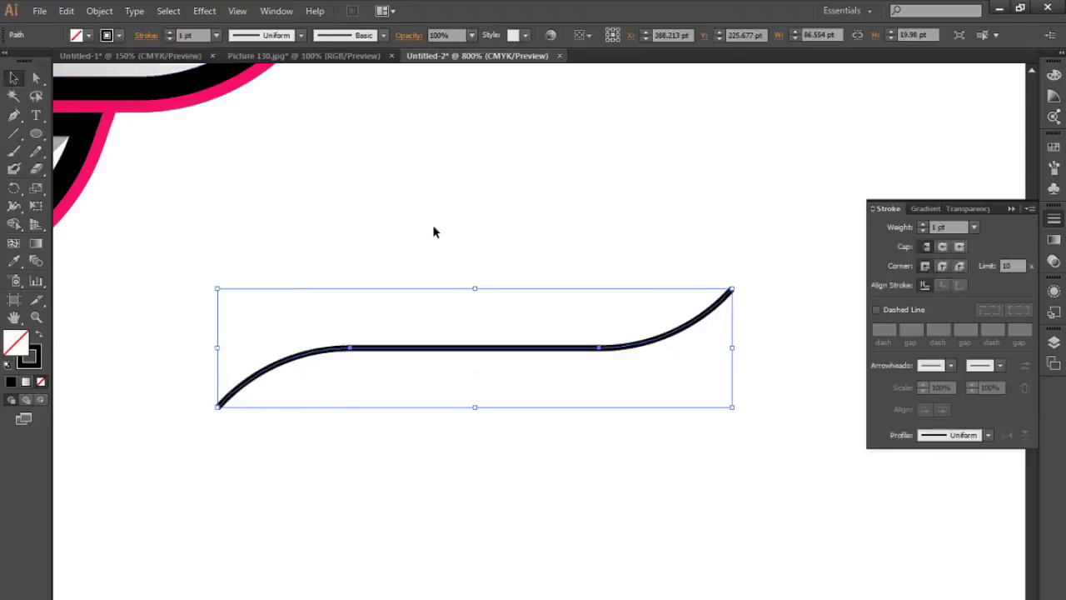
click(433, 232)
Place the black curve along the fold between the two gradient shapes of the largest bar
scroll(535, 316, down, 4)
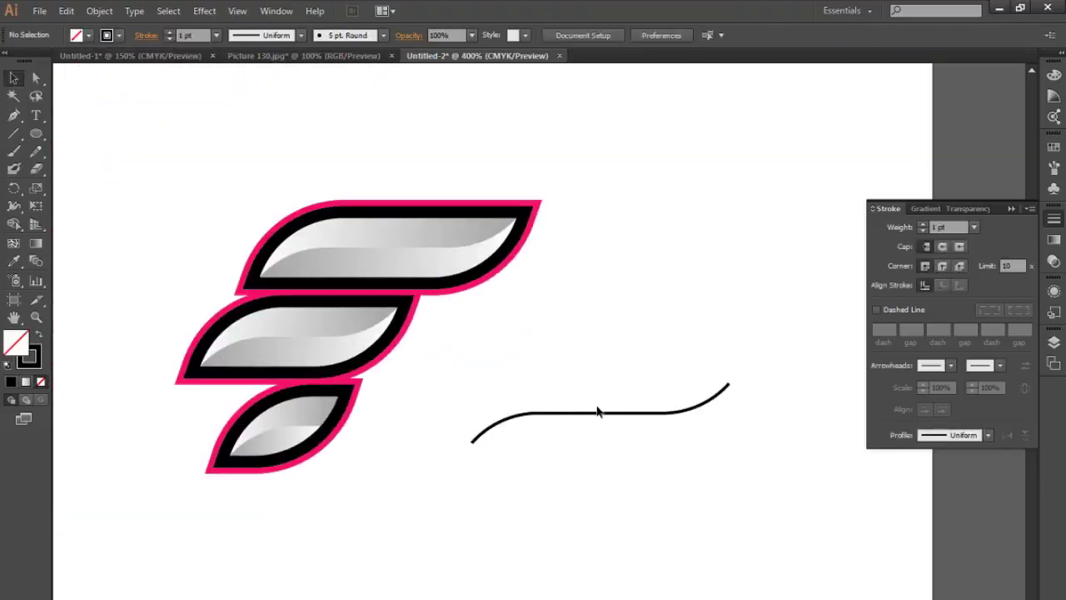
mouse_move(597, 412)
mouse_down()
mouse_move(281, 331)
mouse_move(378, 232)
mouse_move(378, 247)
mouse_up()
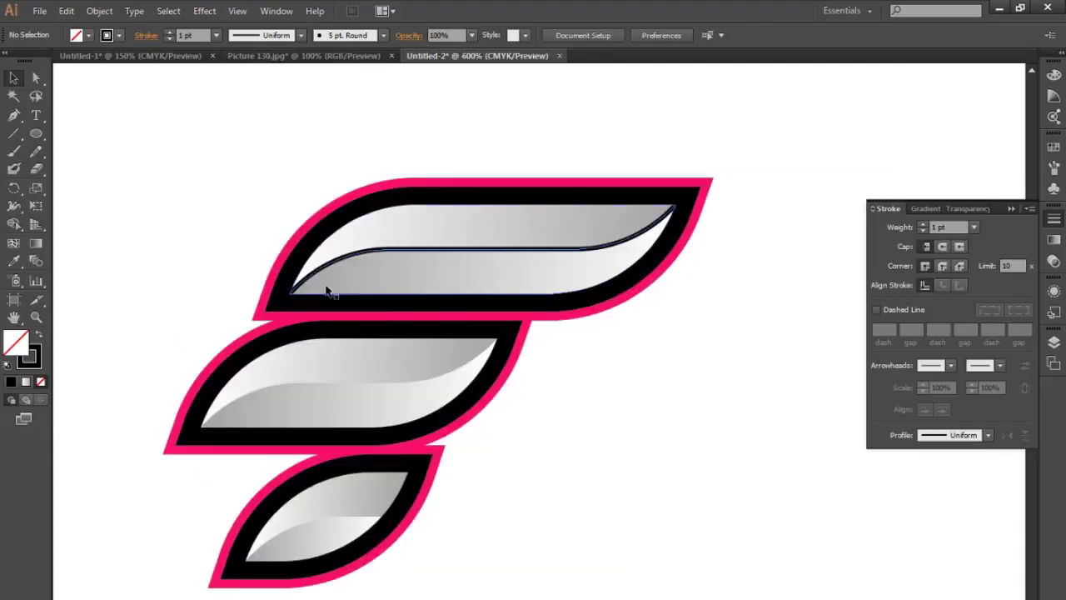
drag(504, 350, 591, 295)
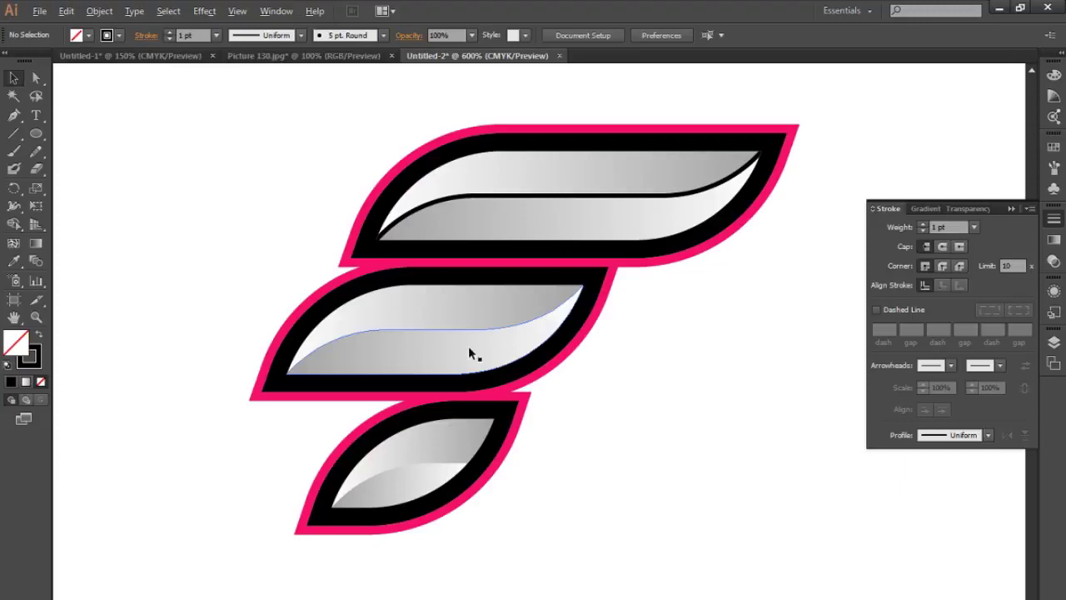
Copy the middle bar's lower gradient shape, reduce it to its upper curve, and match the black stroke of the largest bar's curve
drag(471, 350, 752, 441)
drag(854, 464, 631, 447)
key(i)
click(362, 175)
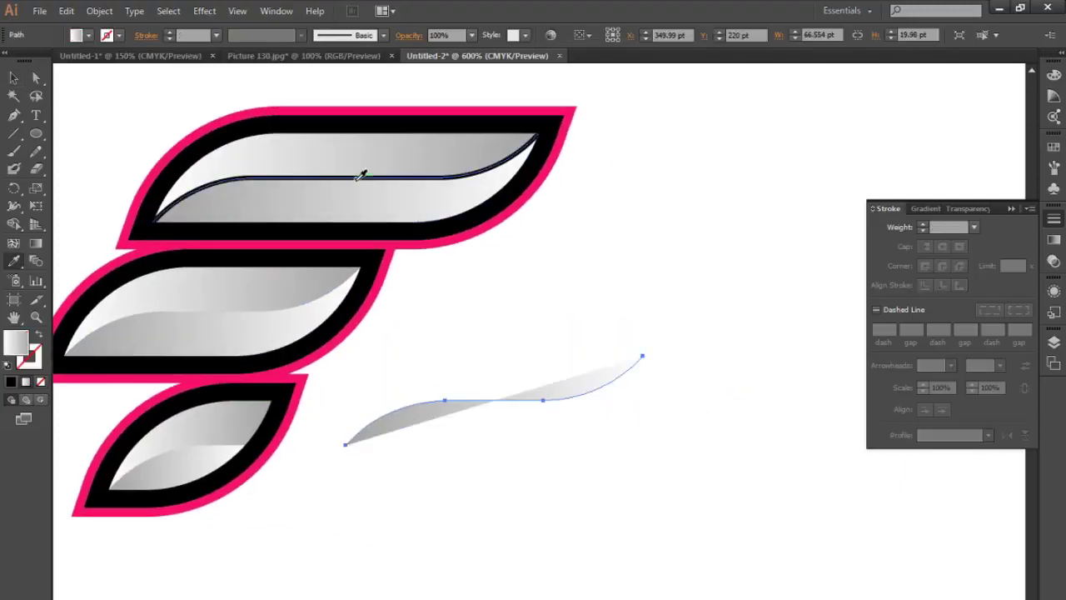
key(shift+x)
key(v)
Place the second black curve along the fold of the middle bar
drag(511, 495, 784, 419)
mouse_move(800, 322)
mouse_down()
mouse_move(576, 236)
mouse_move(515, 235)
mouse_up()
drag(550, 252, 364, 274)
click(550, 305)
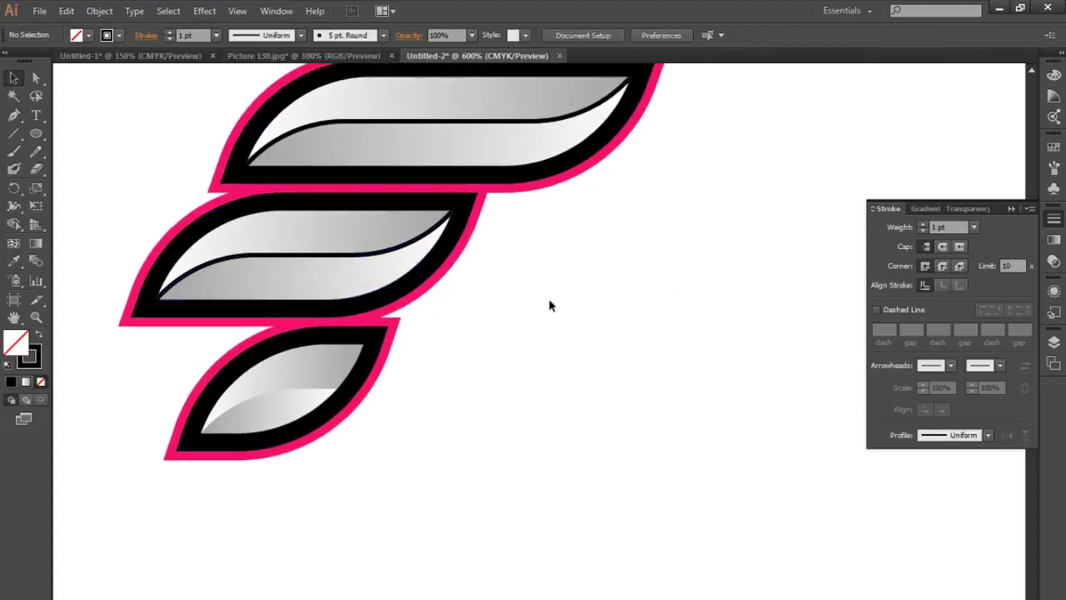
Move the middle bar's black curve off the artwork and realign it exactly with the fold
drag(487, 217, 575, 385)
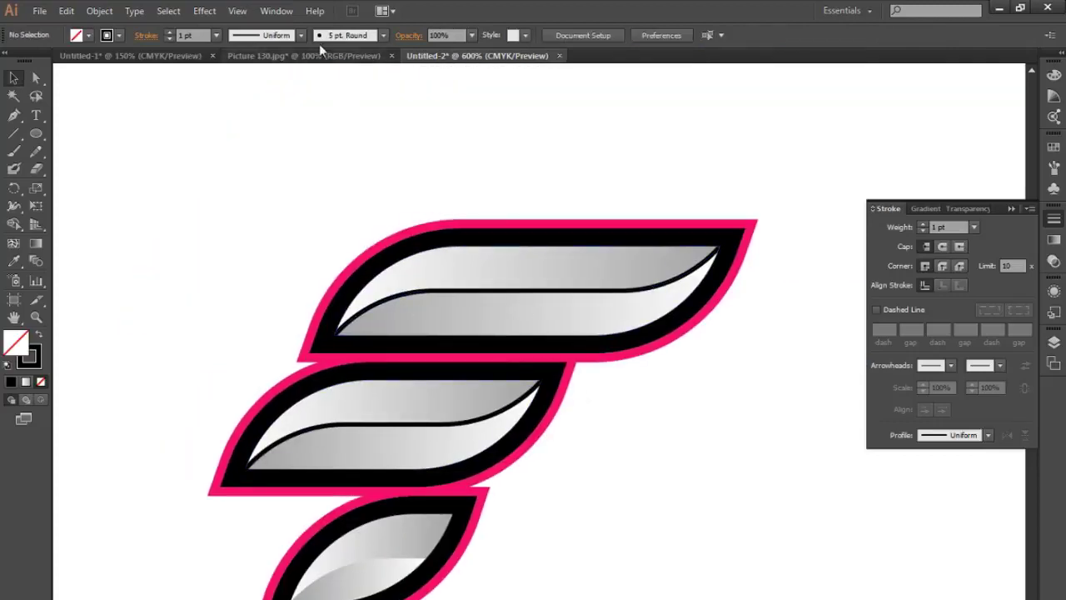
click(238, 11)
click(304, 524)
drag(505, 416, 839, 489)
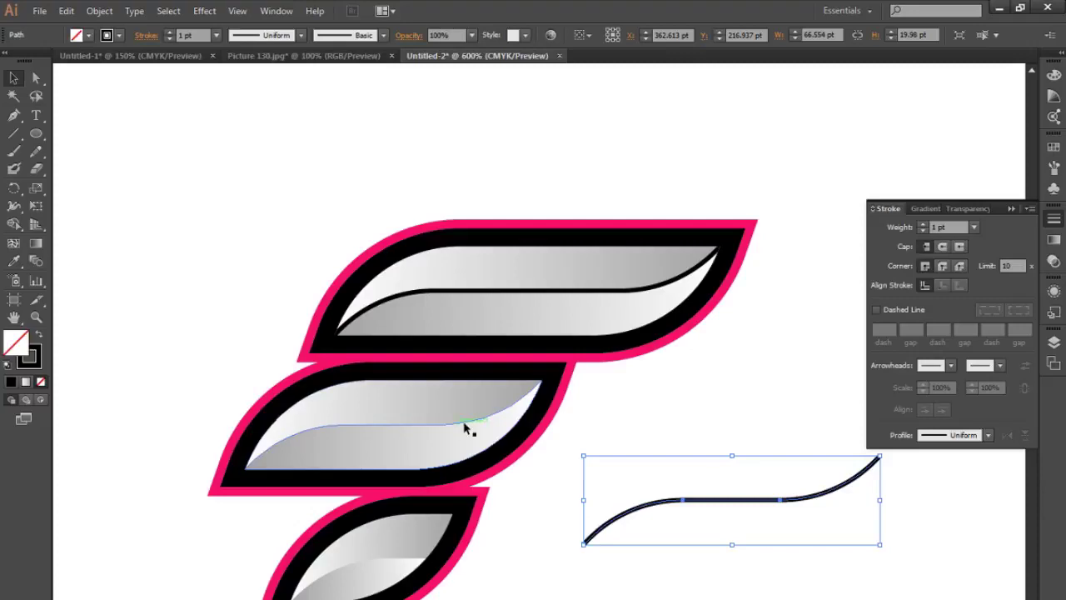
drag(716, 501, 375, 426)
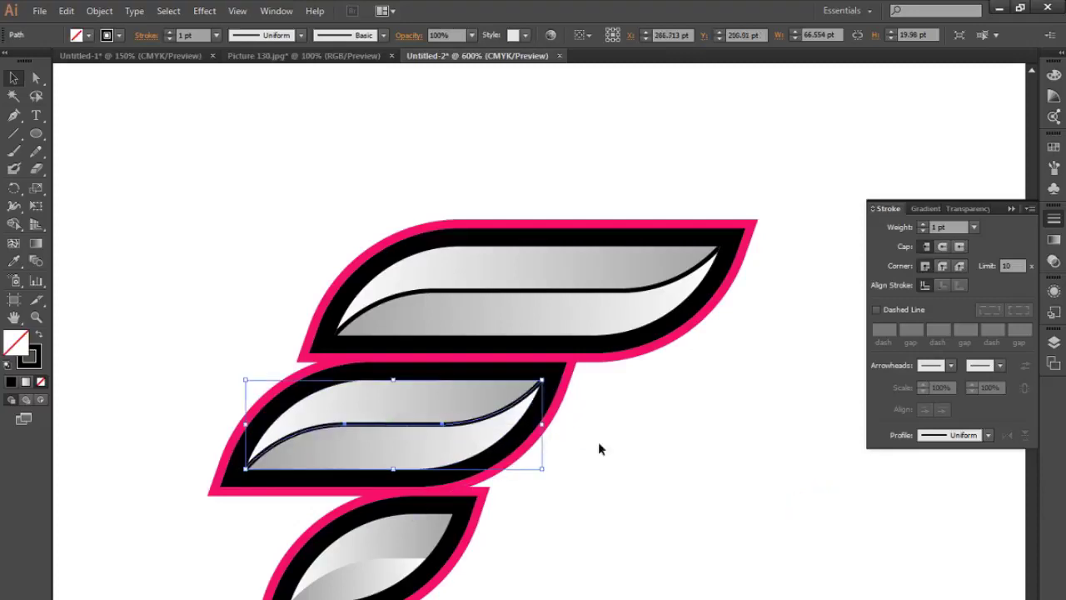
click(599, 450)
Copy the smallest bar's upper gradient shape into empty space and delete its outer anchor points, keeping only the curved fold edge
drag(477, 535, 742, 432)
key(a)
drag(707, 378, 804, 425)
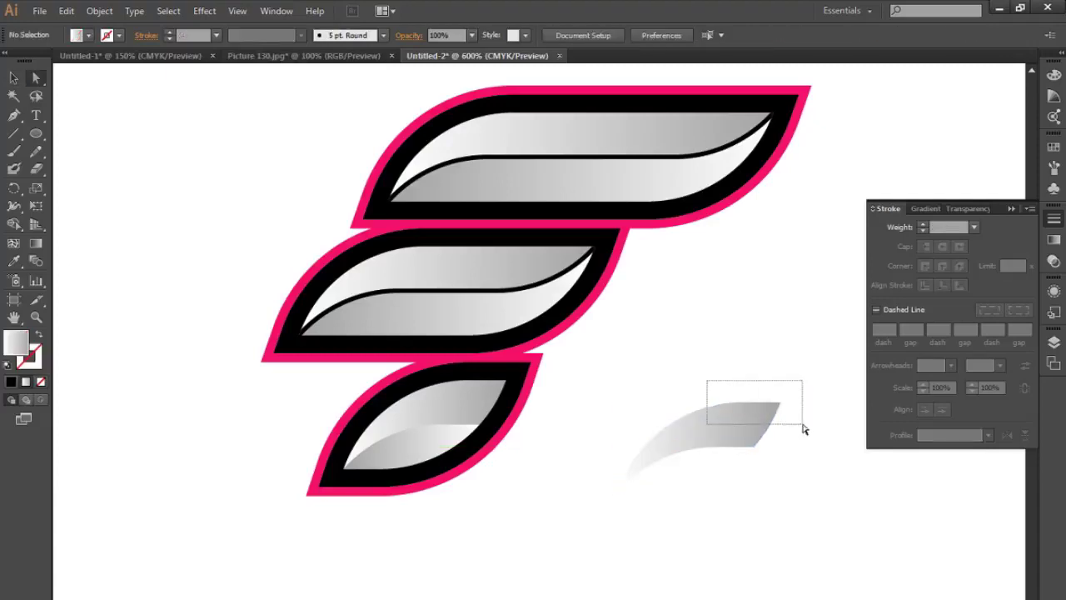
key(Delete)
key(Delete)
mouse_move(616, 421)
mouse_down()
mouse_move(649, 481)
mouse_move(488, 456)
mouse_up()
click(617, 489)
key(Delete)
key(ctrl+z)
scroll(626, 492, up, 3)
scroll(602, 487, down, 3)
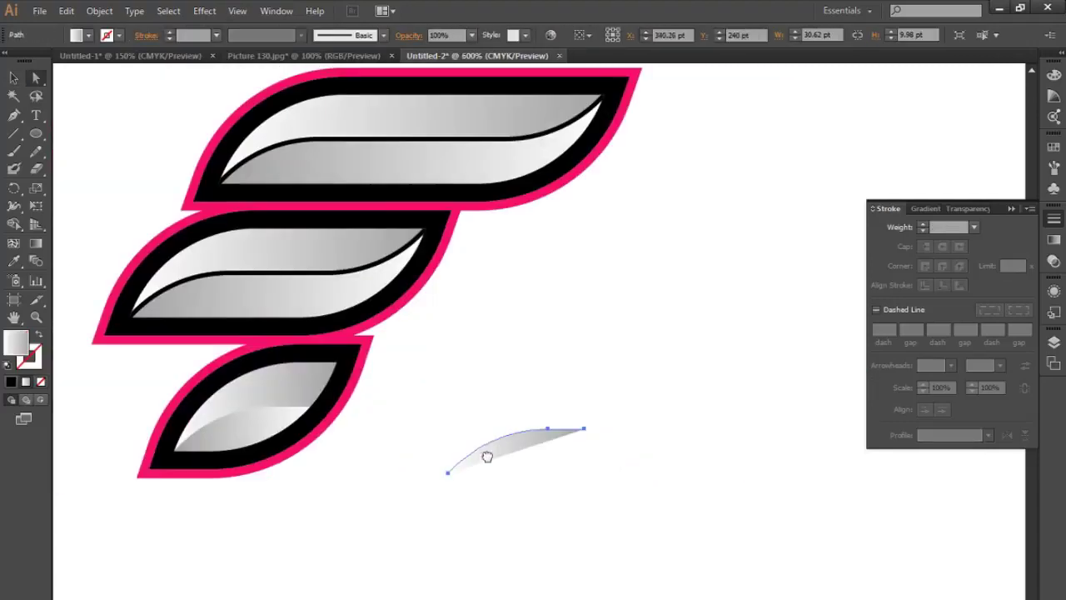
Apply the middle curve's black stroke to the short curve and place it along the fold of the smallest bar
key(i)
click(328, 268)
drag(328, 269, 535, 269)
key(v)
mouse_move(688, 446)
mouse_down()
mouse_move(444, 408)
mouse_move(416, 427)
mouse_up()
scroll(516, 408, up, 3)
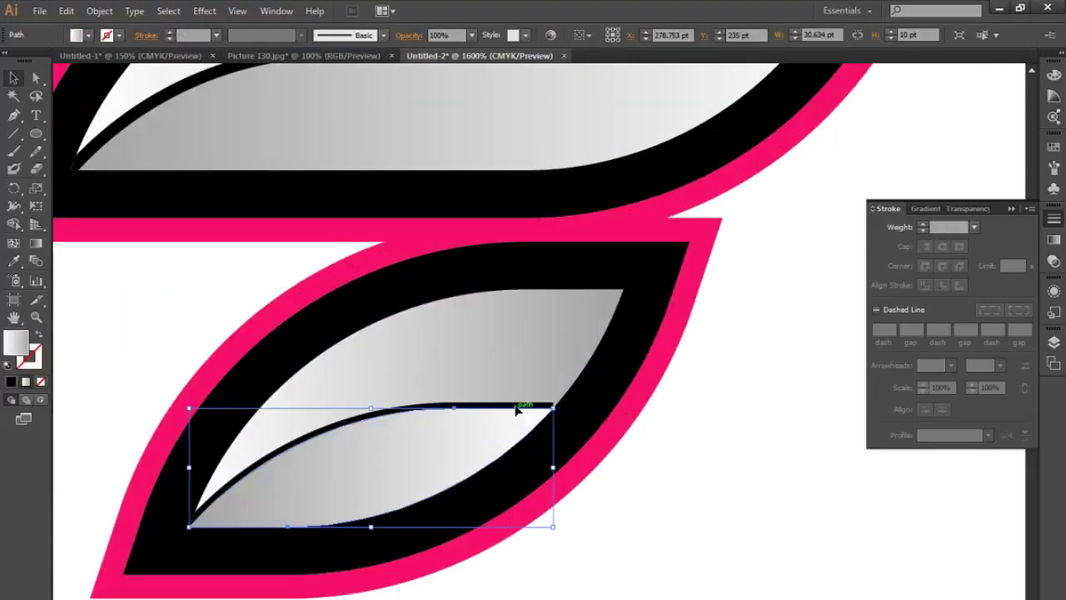
click(731, 459)
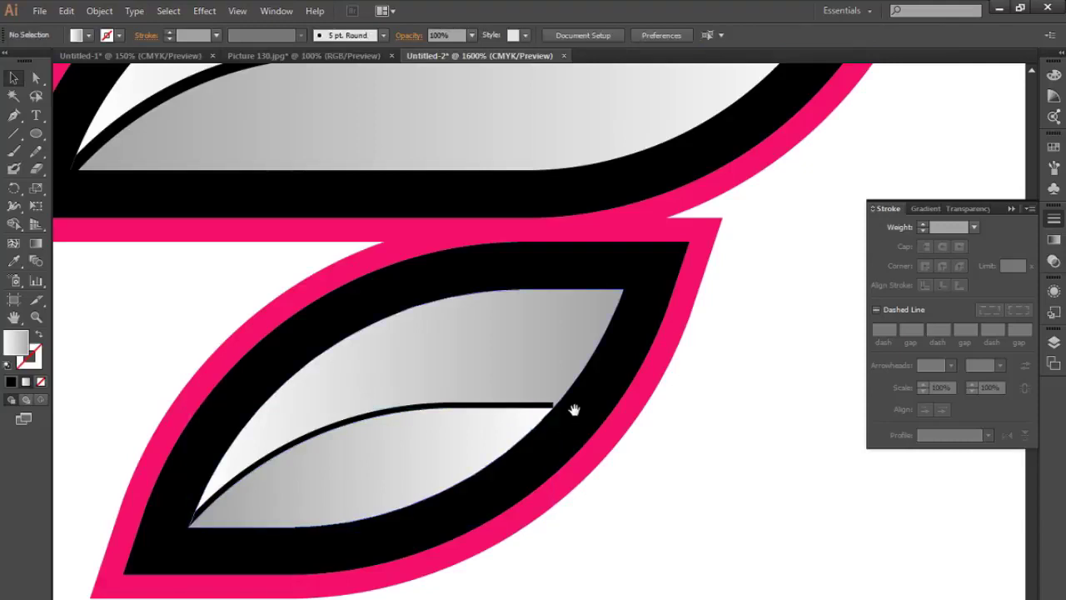
Send the smallest bar's lower gradient shape behind the black fold line so the line's full thickness shows
scroll(573, 409, down, 4)
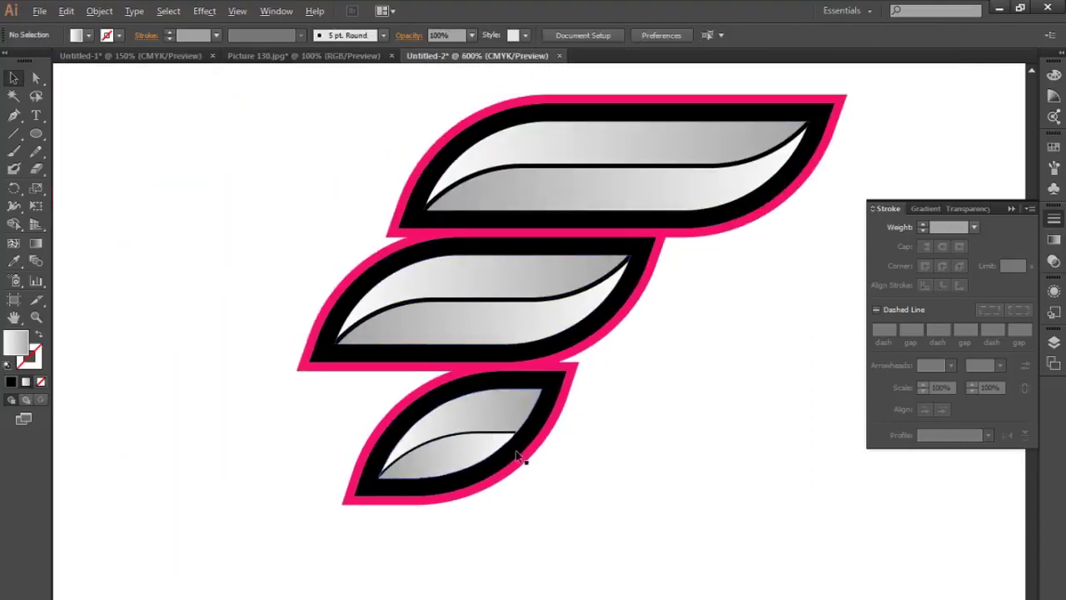
scroll(516, 456, up, 3)
scroll(514, 357, up, 4)
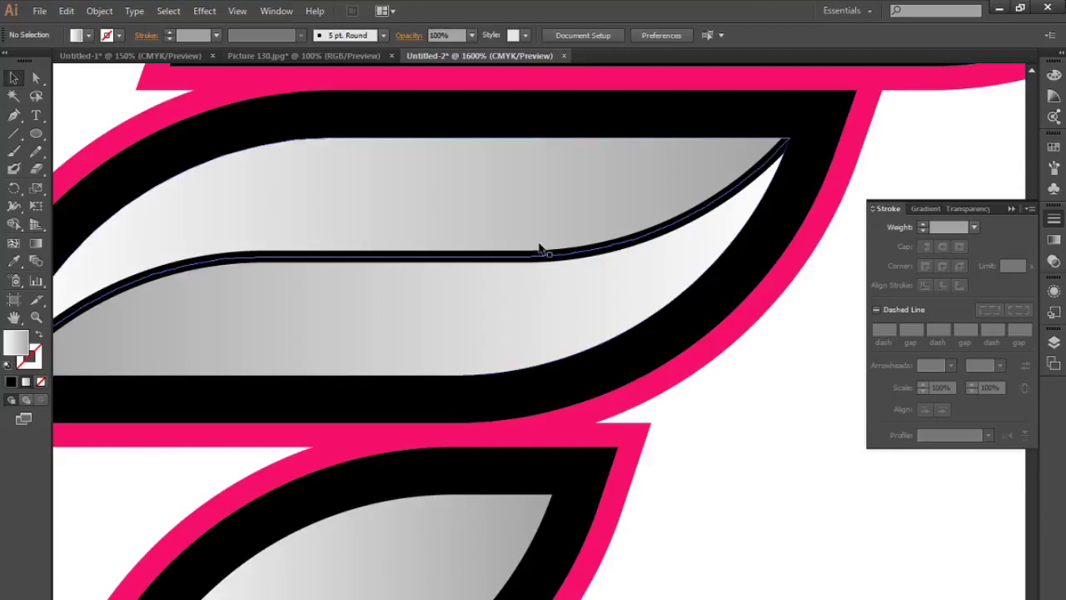
drag(542, 468, 617, 179)
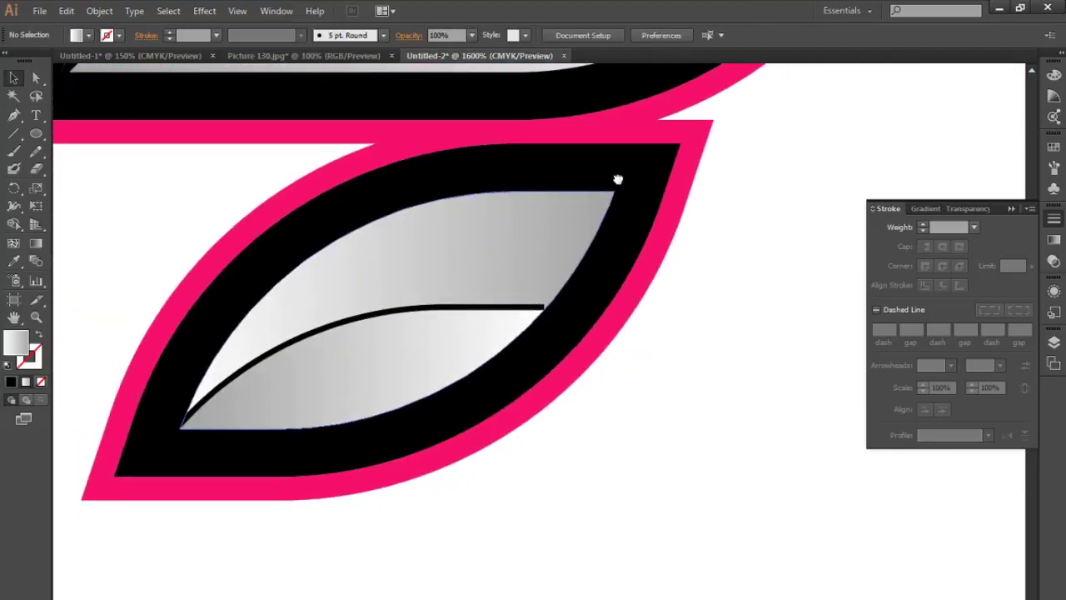
scroll(587, 300, up, 1)
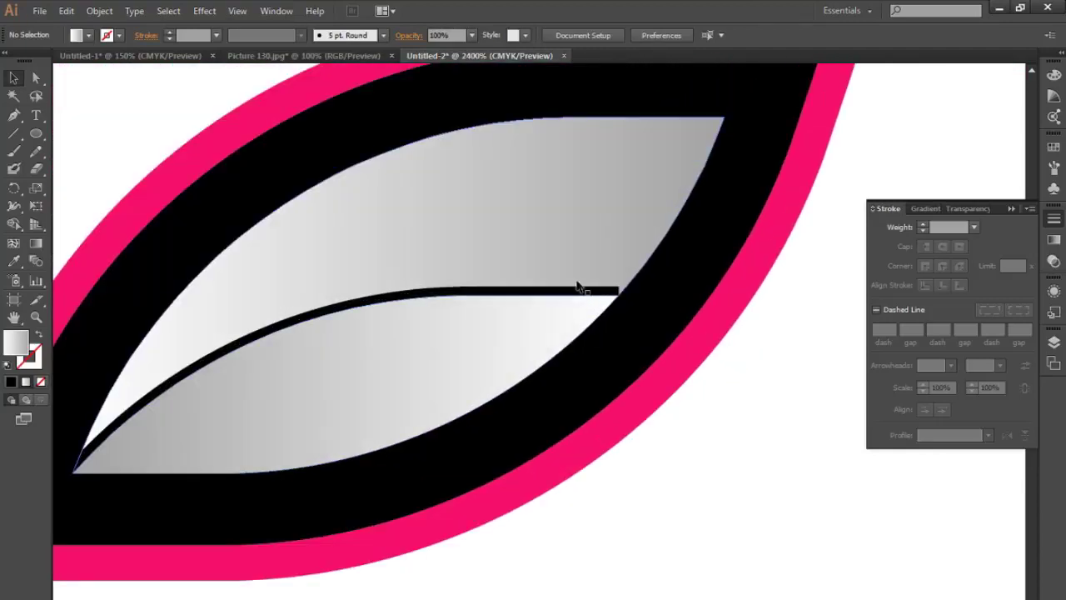
click(576, 163)
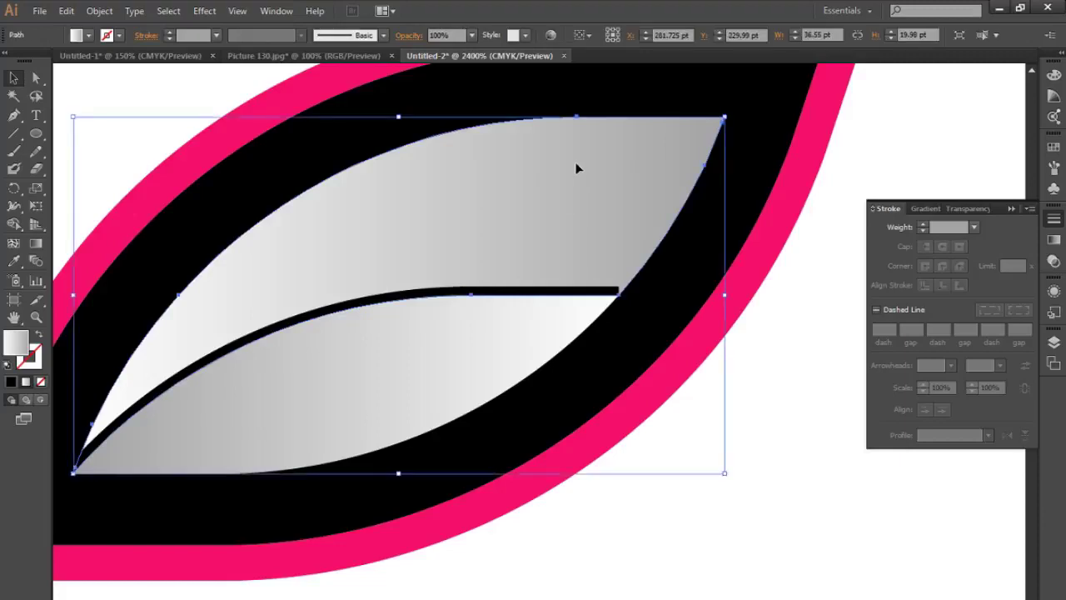
click(440, 371)
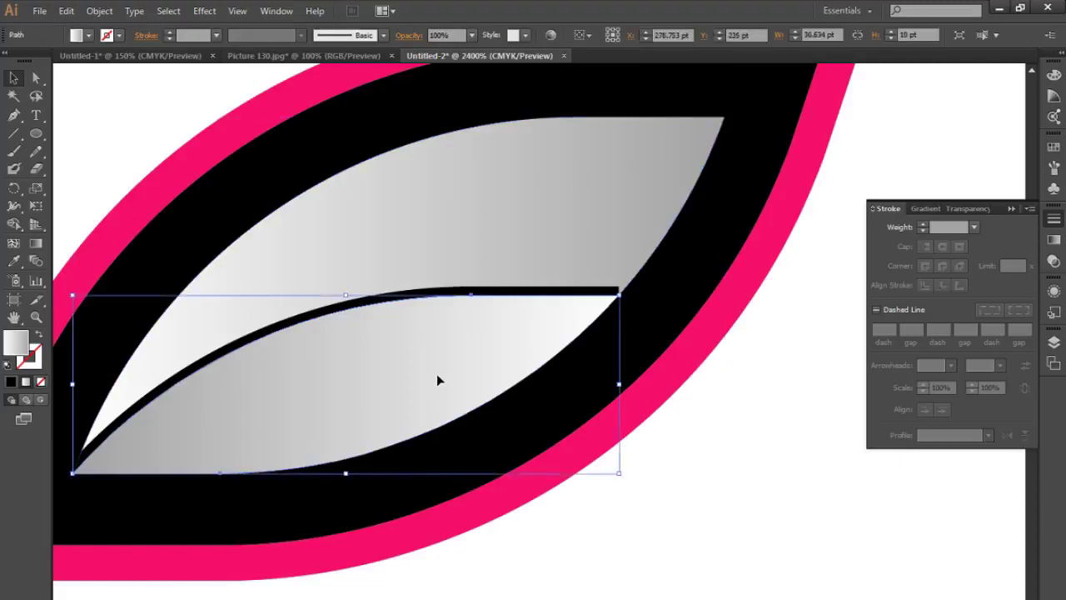
key(ctrl+[)
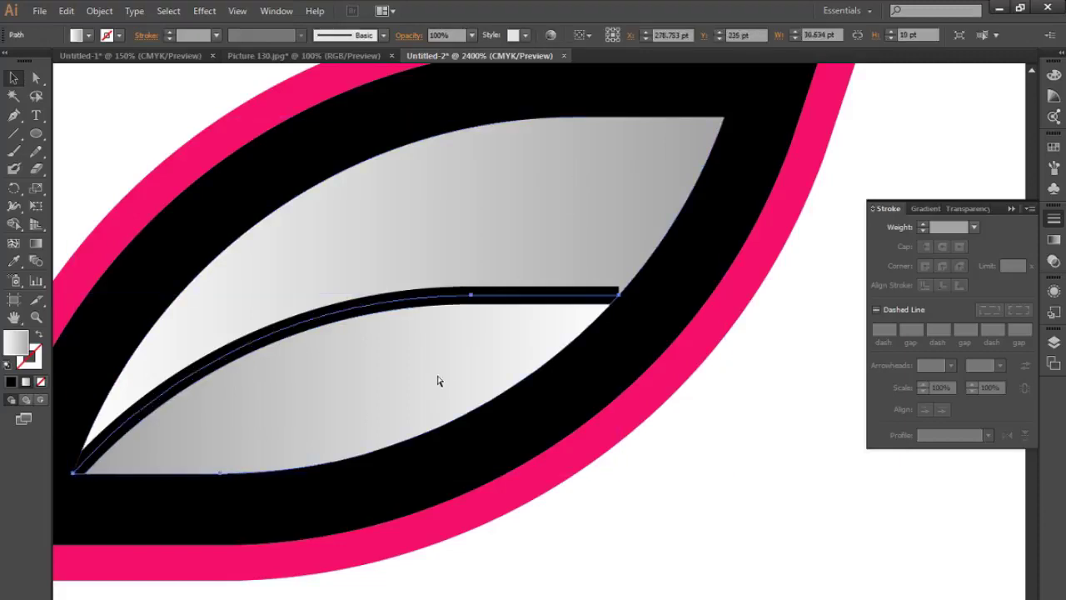
key(ctrl+shift+b)
click(587, 295)
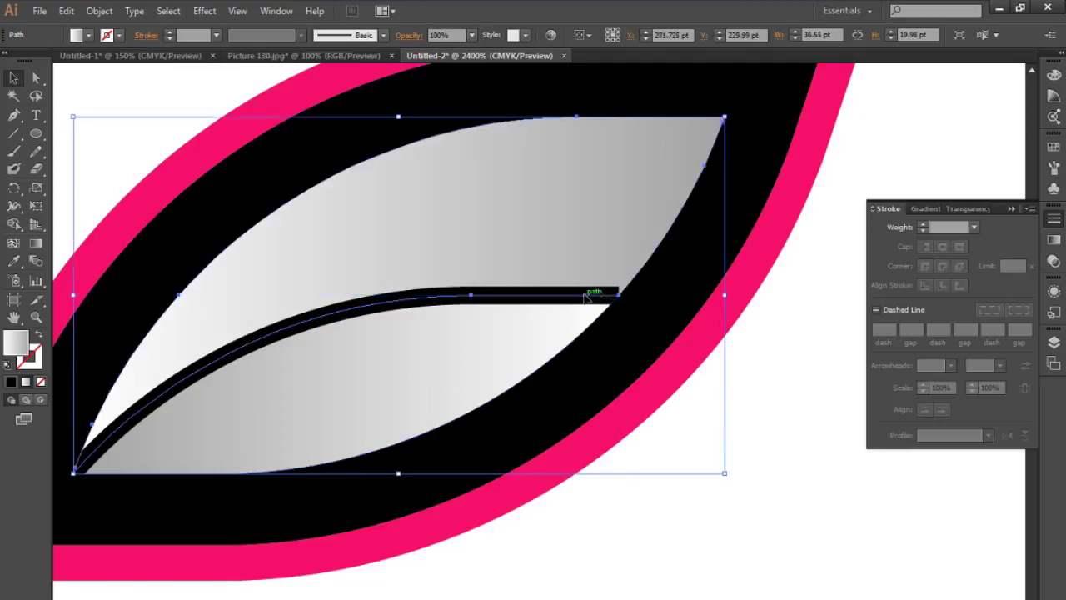
click(764, 355)
Give the smallest bar's black fold line a projecting cap so its end reaches the outline
scroll(552, 322, up, 1)
scroll(571, 309, up, 2)
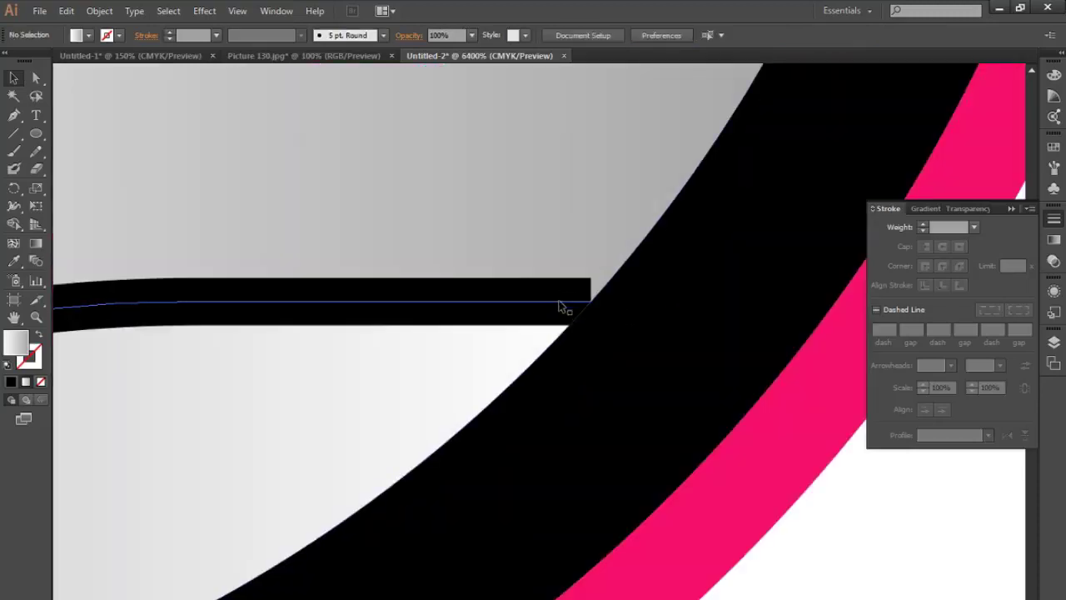
click(586, 298)
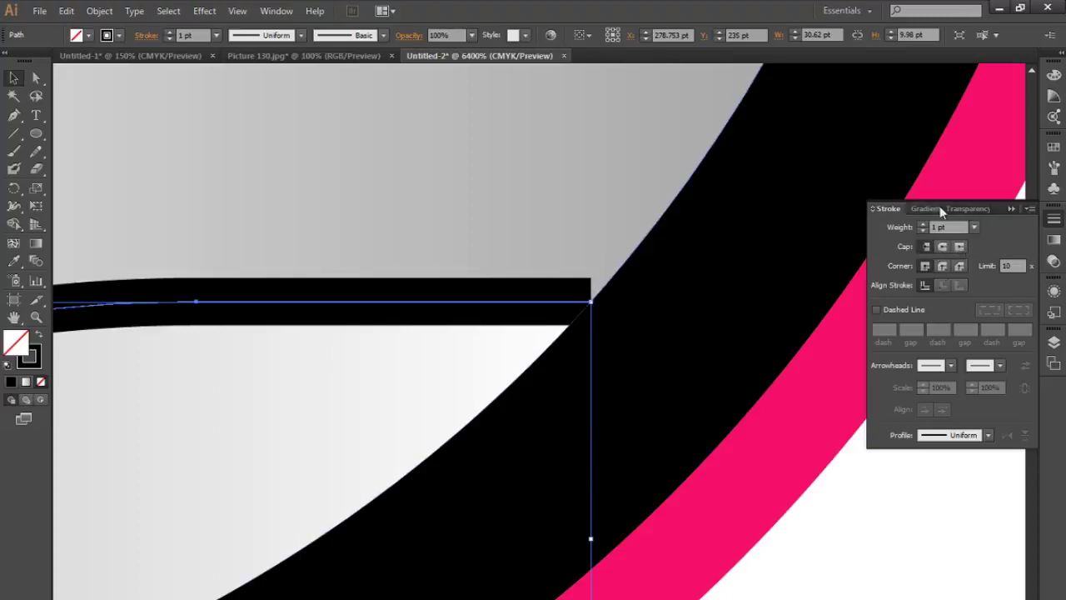
click(962, 246)
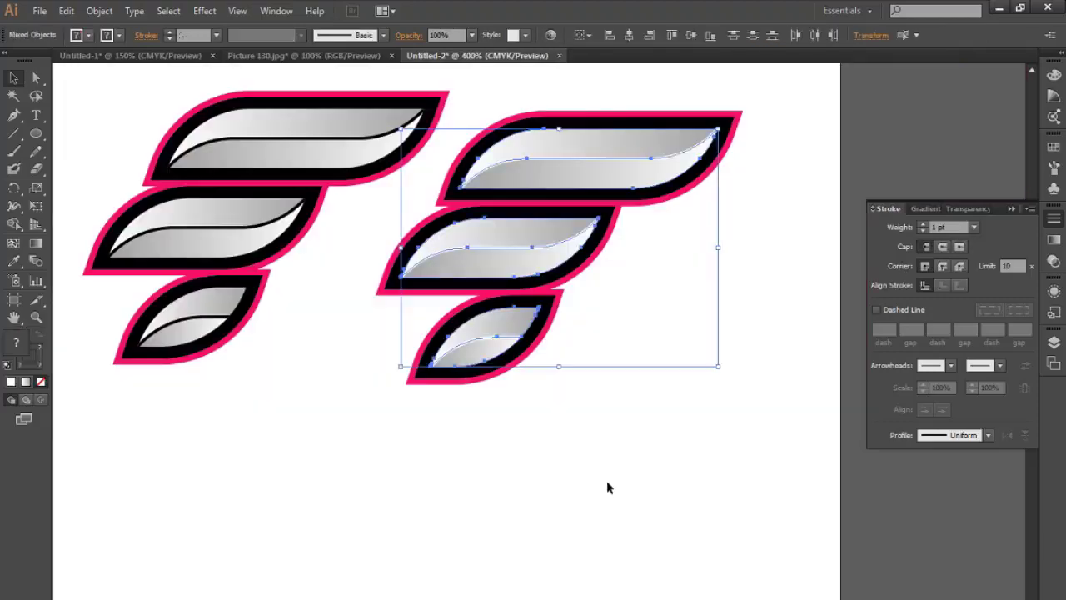
Duplicate the three-bar mark with white fold lines into the empty area below the other versions
click(607, 479)
scroll(606, 480, down, 2)
drag(558, 449, 659, 441)
drag(770, 448, 592, 247)
drag(635, 316, 470, 421)
click(523, 472)
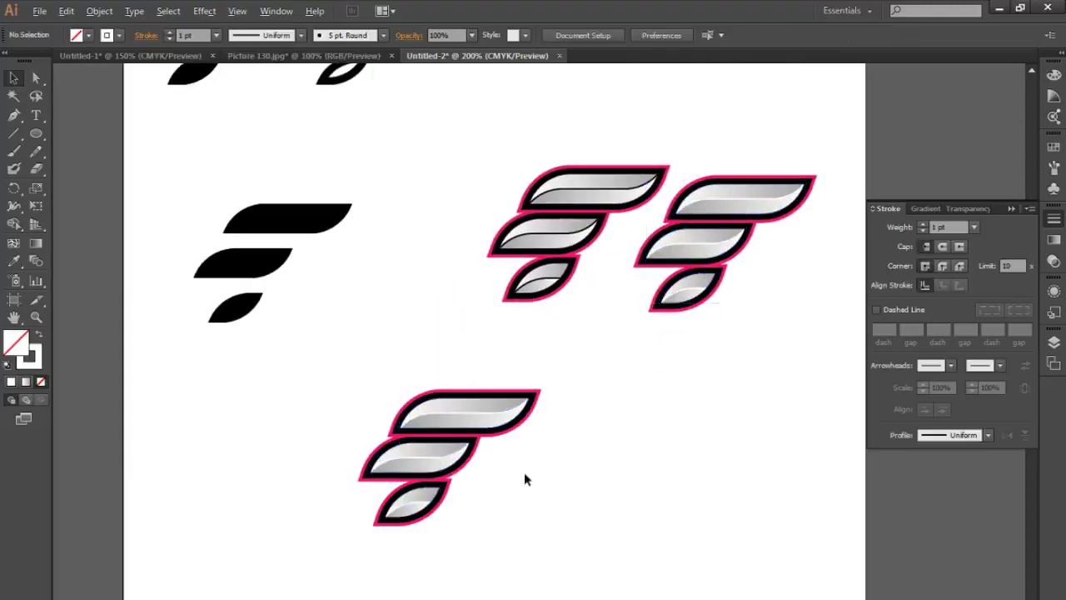
Select the duplicated white-lined mark and copy it as a layer into the untitled Photoshop document
scroll(524, 472, up, 1)
drag(472, 467, 528, 394)
scroll(580, 400, up, 1)
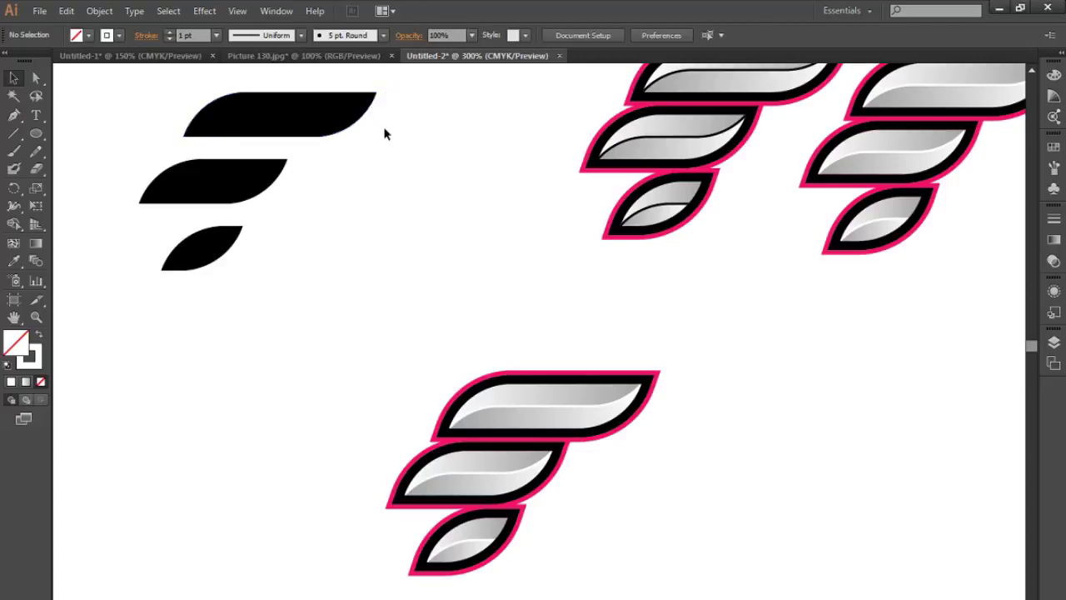
scroll(337, 266, up, 3)
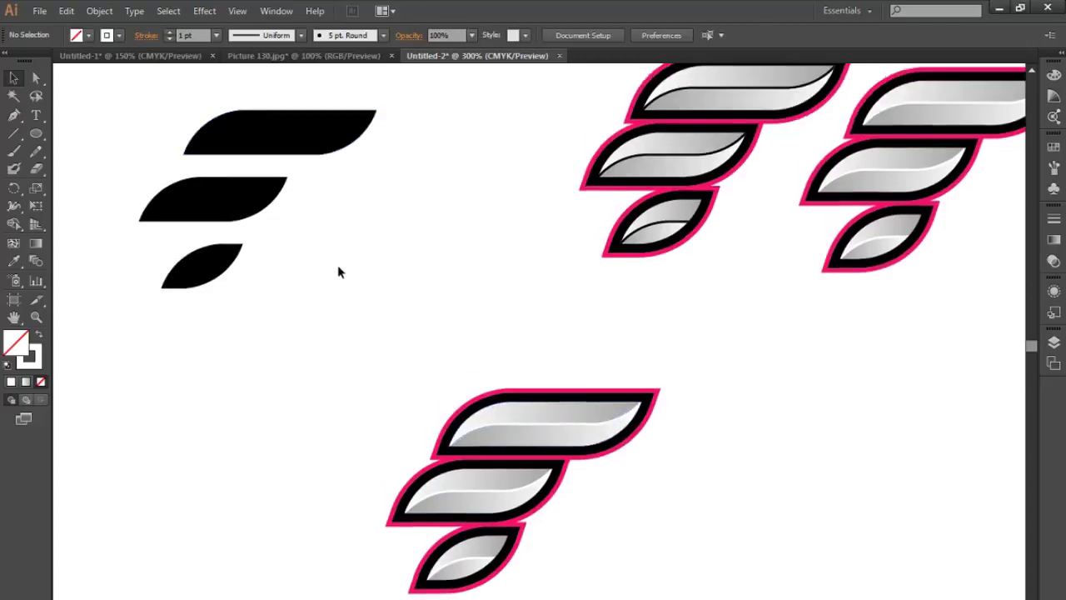
scroll(338, 268, down, 3)
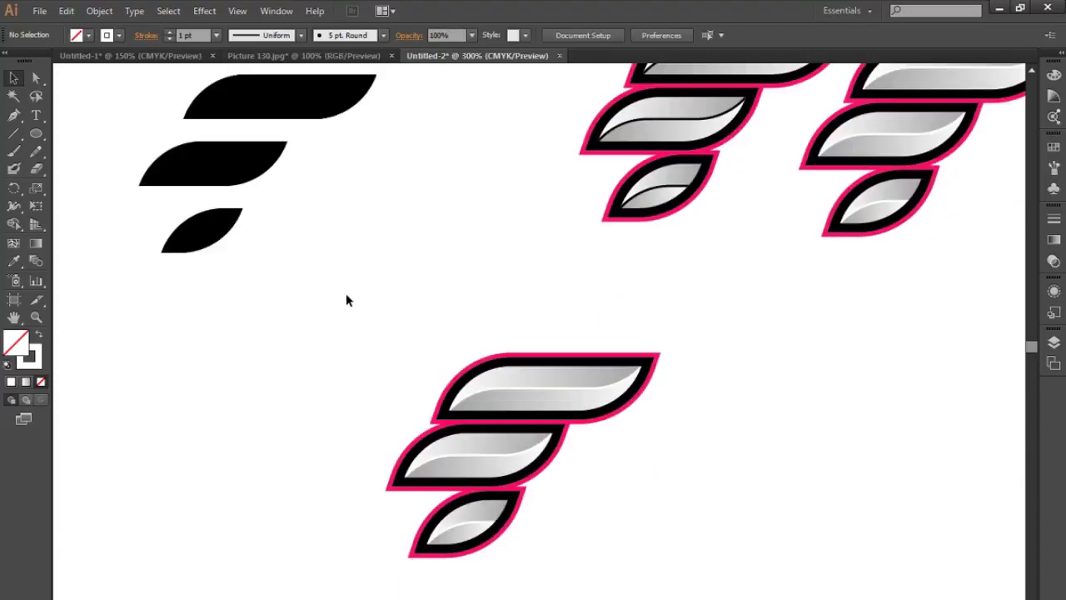
drag(627, 549, 356, 303)
click(702, 450)
drag(701, 450, 625, 395)
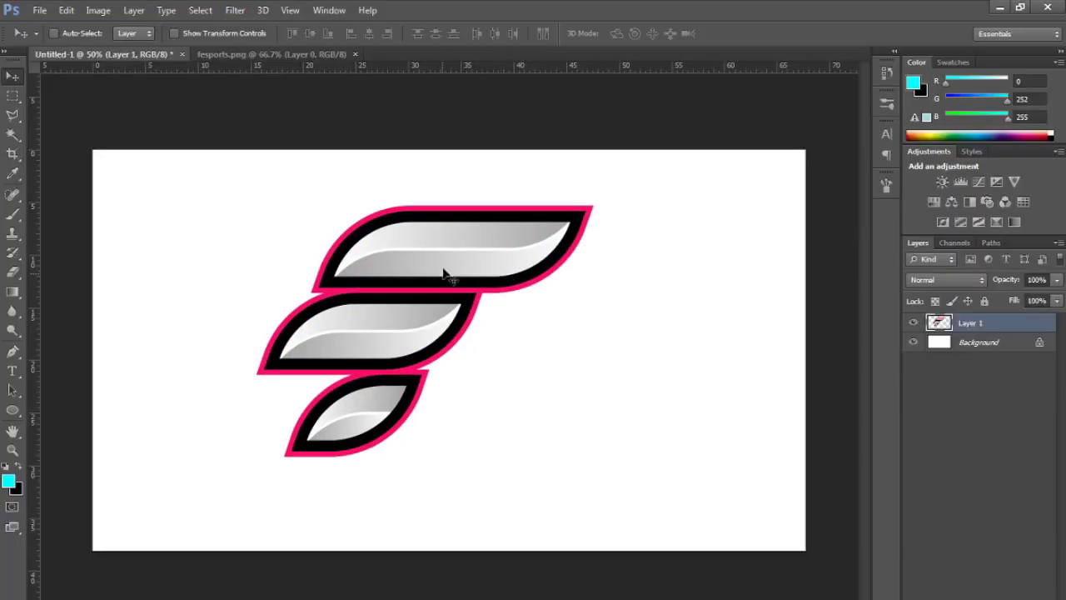
Duplicate the logo layer, hide the original Layer 1 and keep the copy selected
key(ctrl+z)
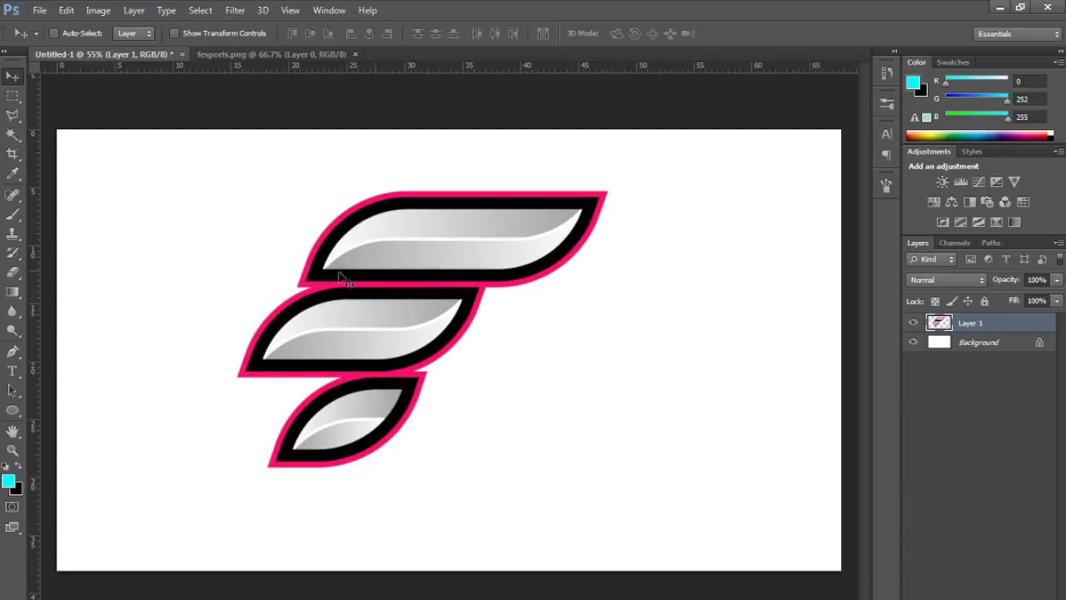
key(ctrl+j)
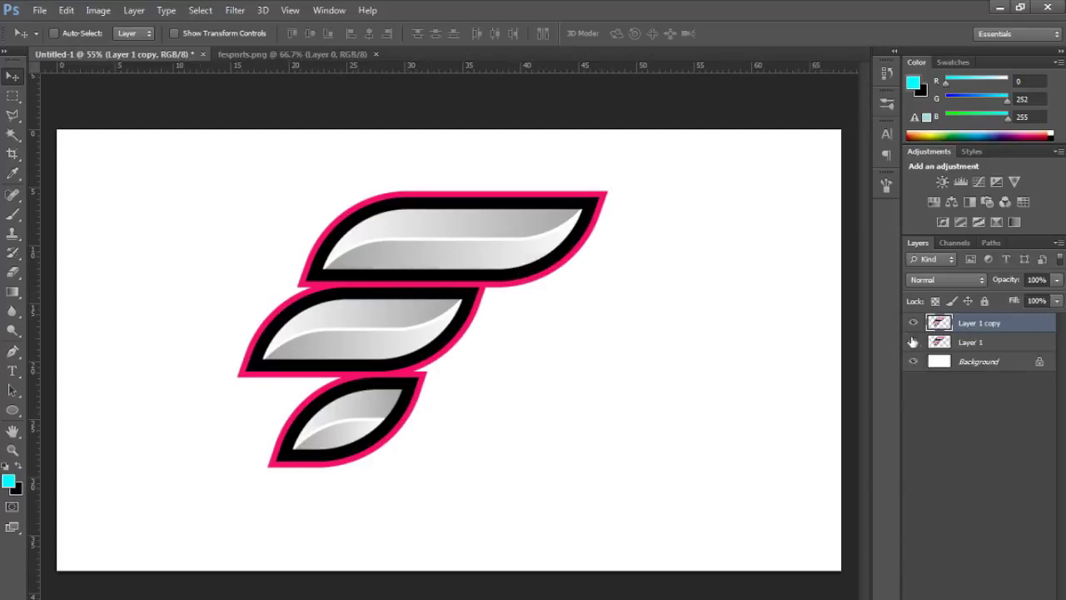
click(970, 344)
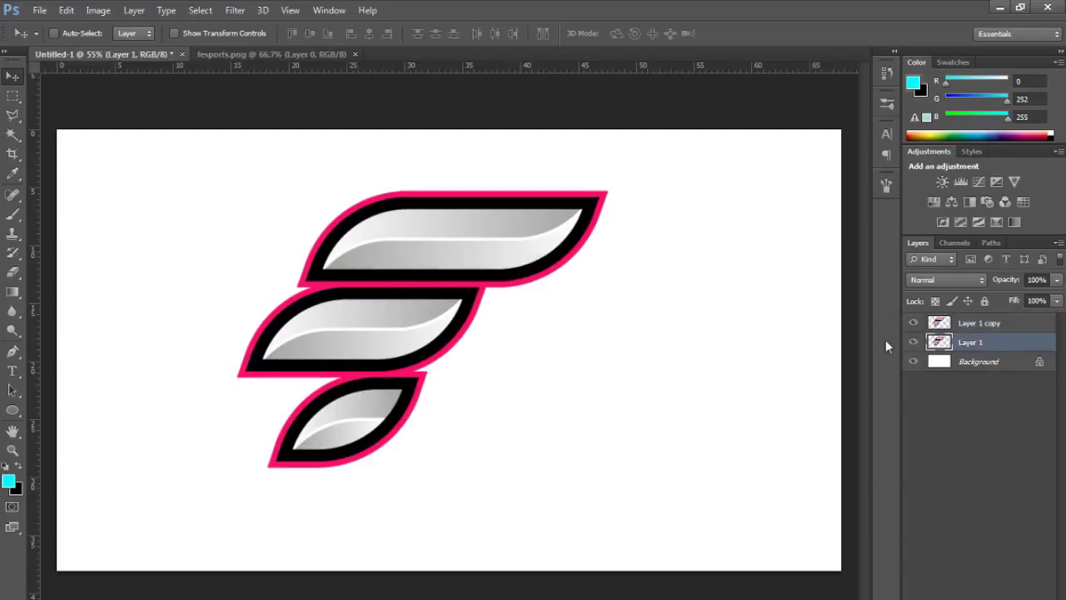
click(913, 341)
click(964, 325)
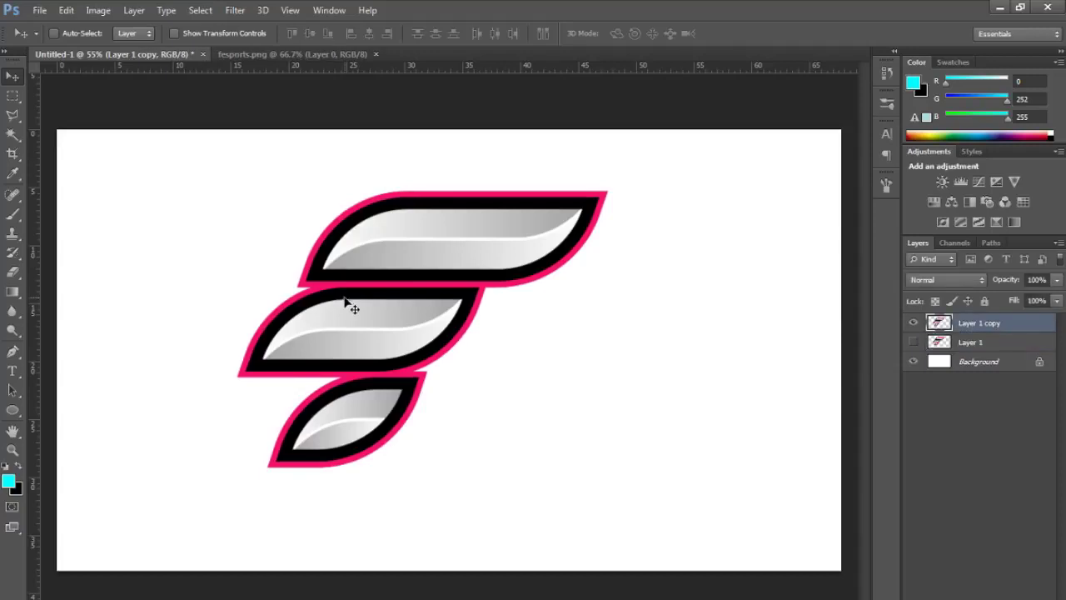
Fill the Background layer with black and reselect the visible logo copy
click(939, 367)
key(ctrl+BackSpace)
click(955, 325)
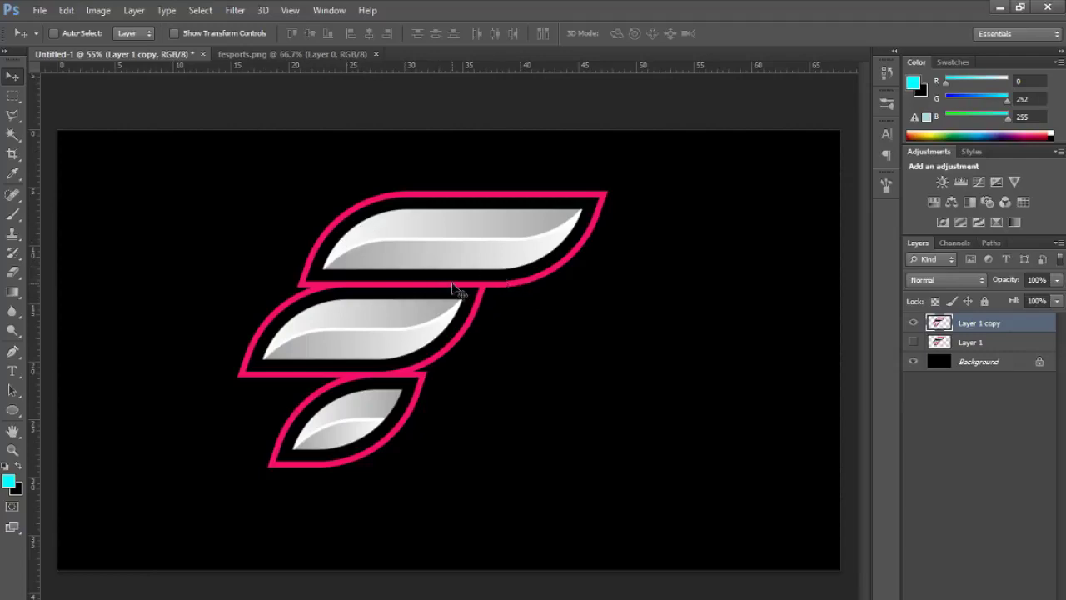
key(ctrl+t)
drag(637, 158, 624, 145)
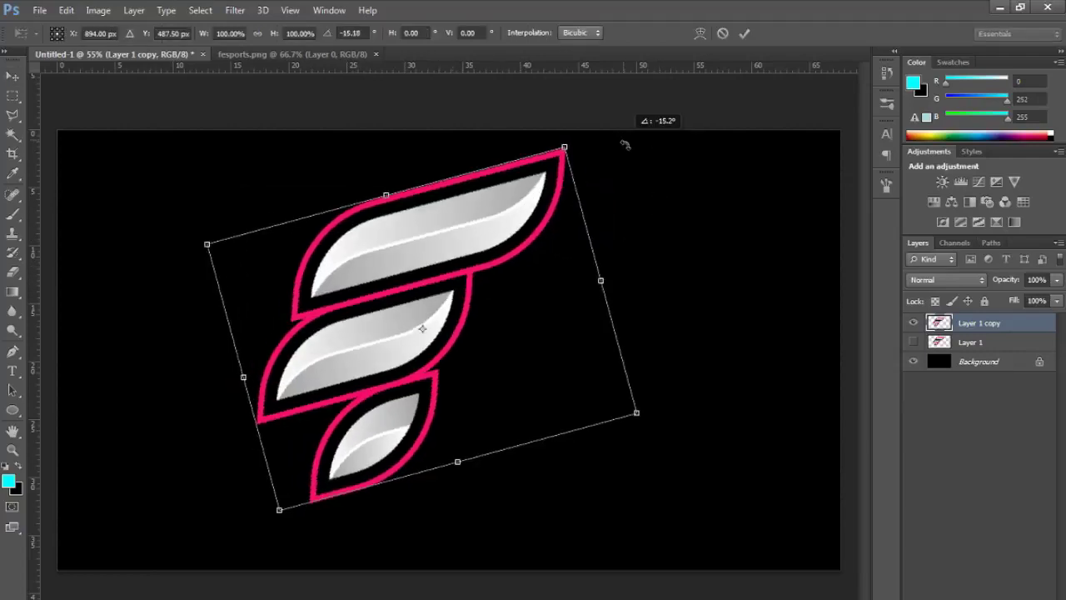
key(ctrl+z)
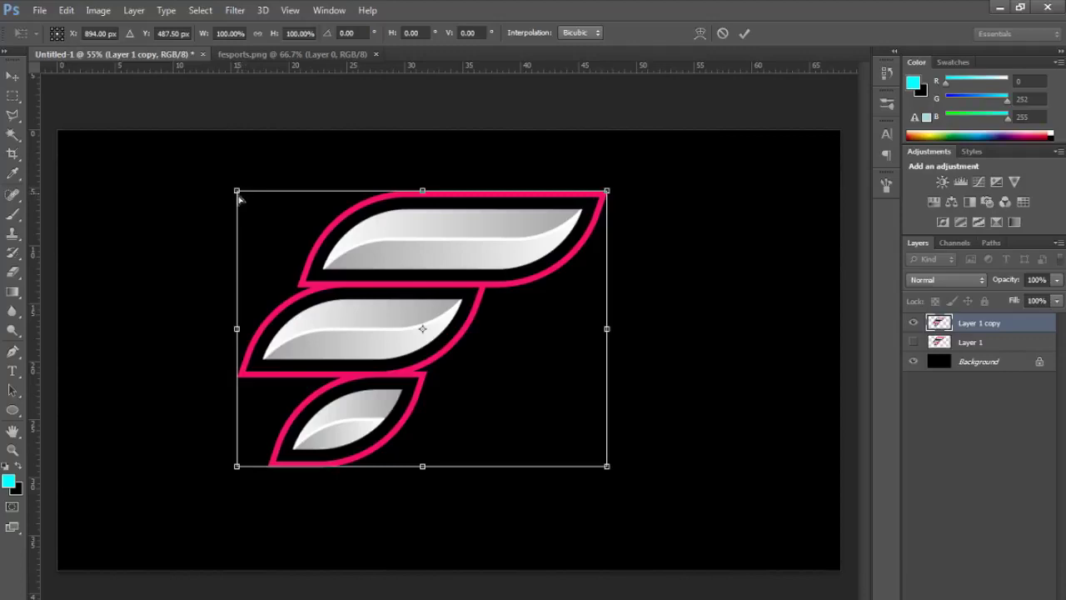
drag(237, 192, 278, 221)
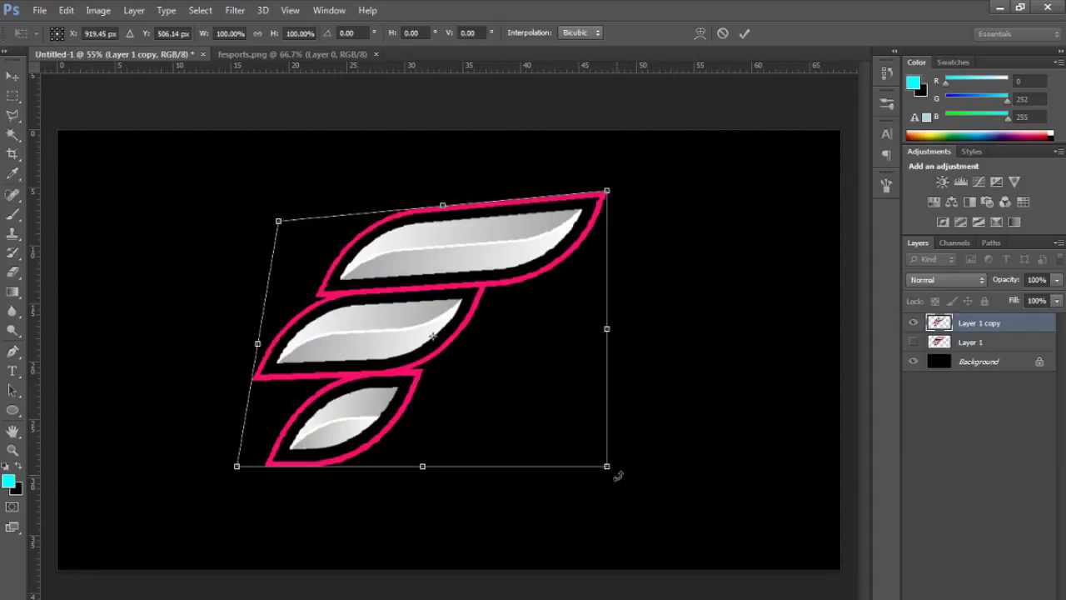
drag(614, 468, 648, 466)
drag(605, 199, 616, 178)
drag(276, 223, 298, 233)
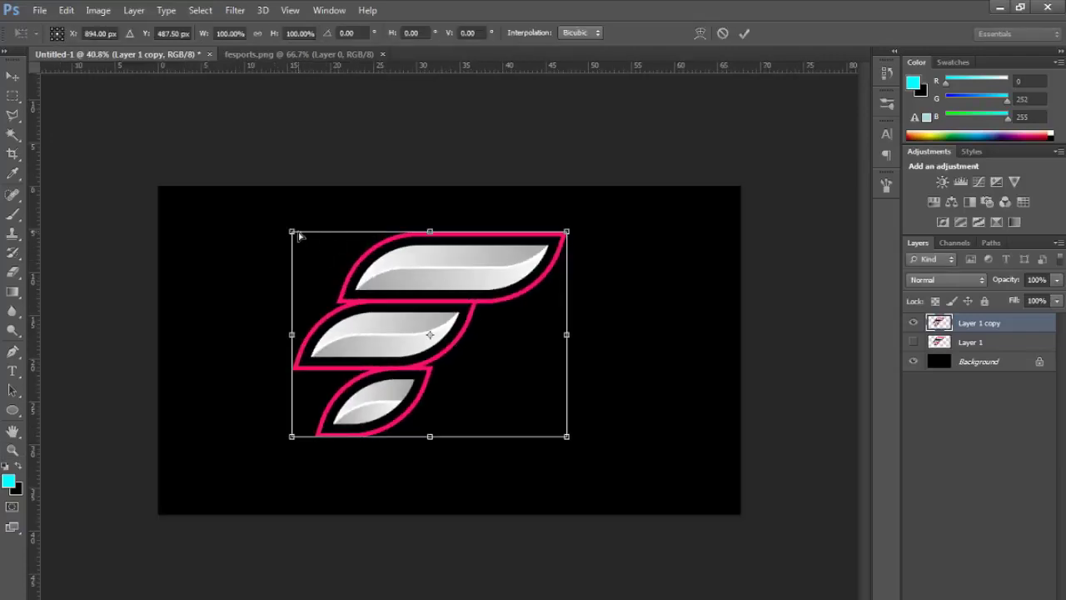
Distort the visible logo copy so its bars rise slightly toward the right, and apply the transform
scroll(454, 285, up, 1)
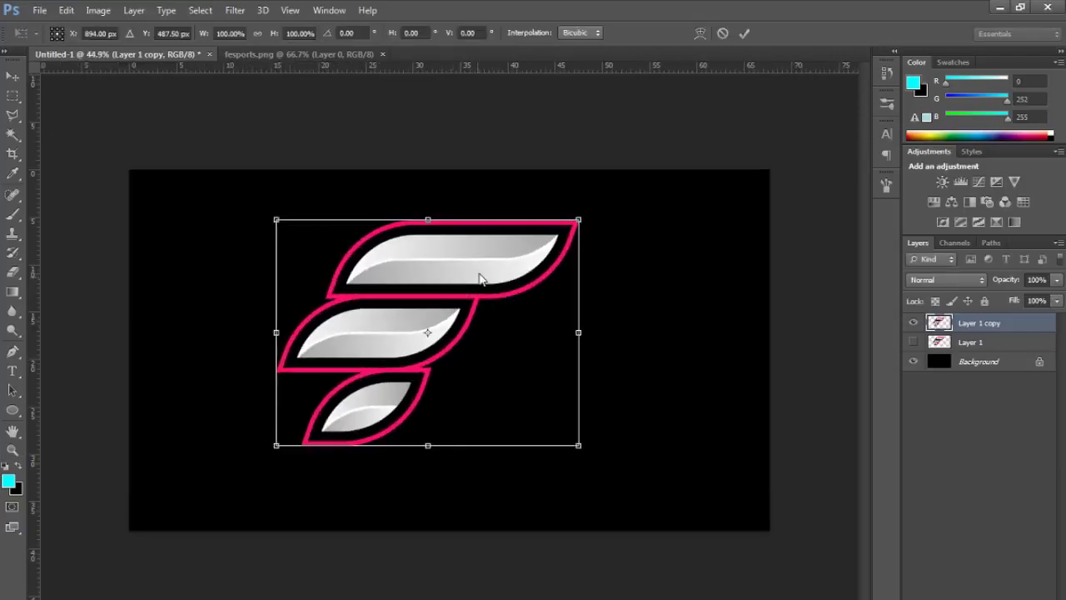
right_click(431, 275)
click(489, 370)
drag(578, 446, 611, 445)
drag(578, 219, 577, 208)
click(744, 34)
Duplicate the hidden original logo layer and make the new copy visible behind the distorted logo
key(z)
drag(574, 331, 583, 328)
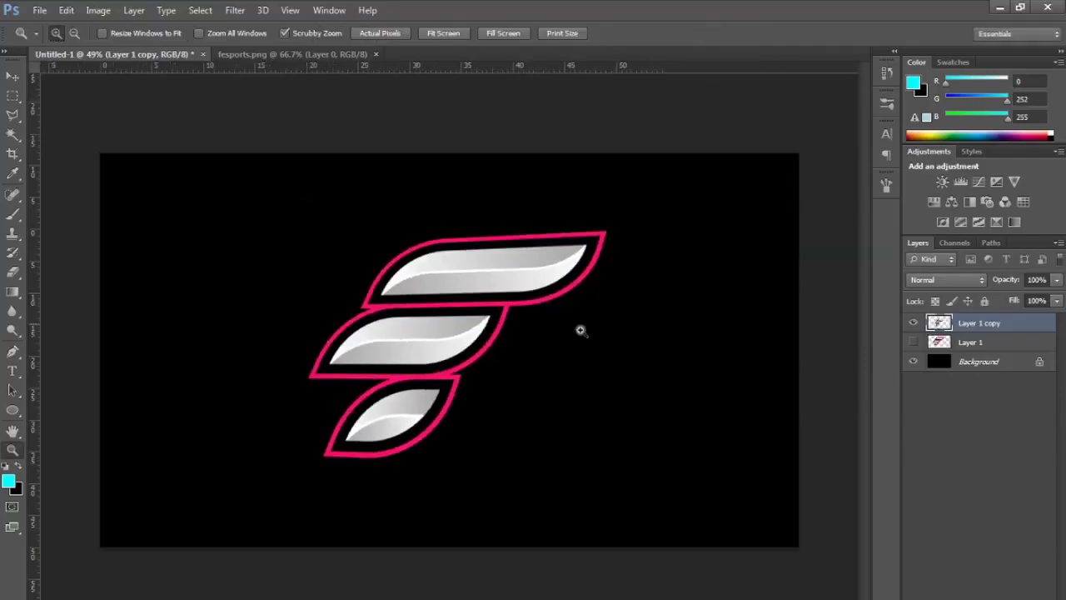
click(957, 348)
key(ctrl+j)
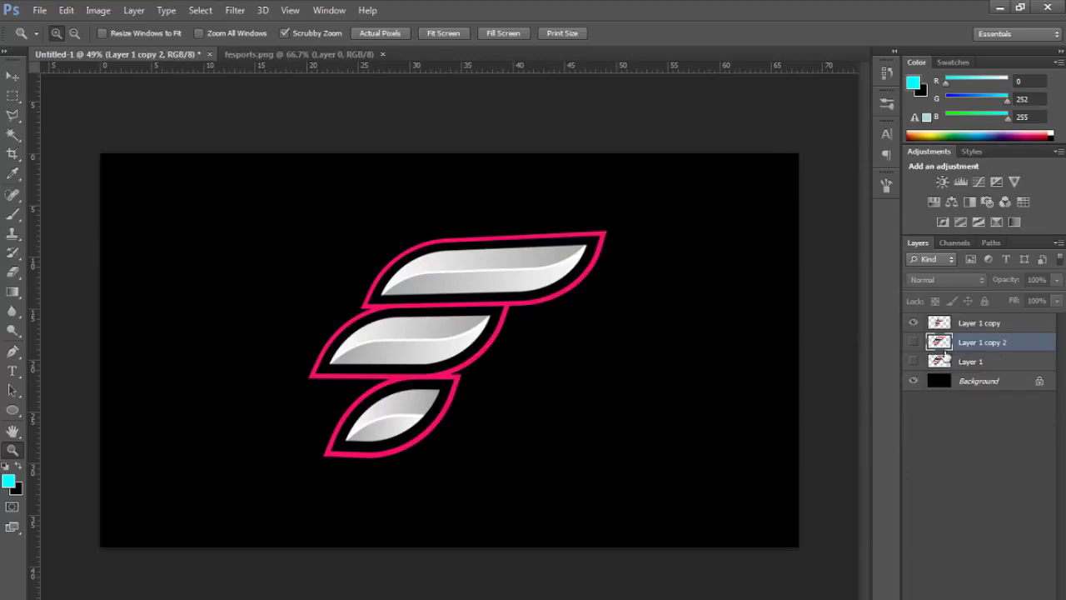
click(913, 342)
Scale the undistorted logo copy up until it extends past the canvas edges, and apply the transform
key(ctrl+t)
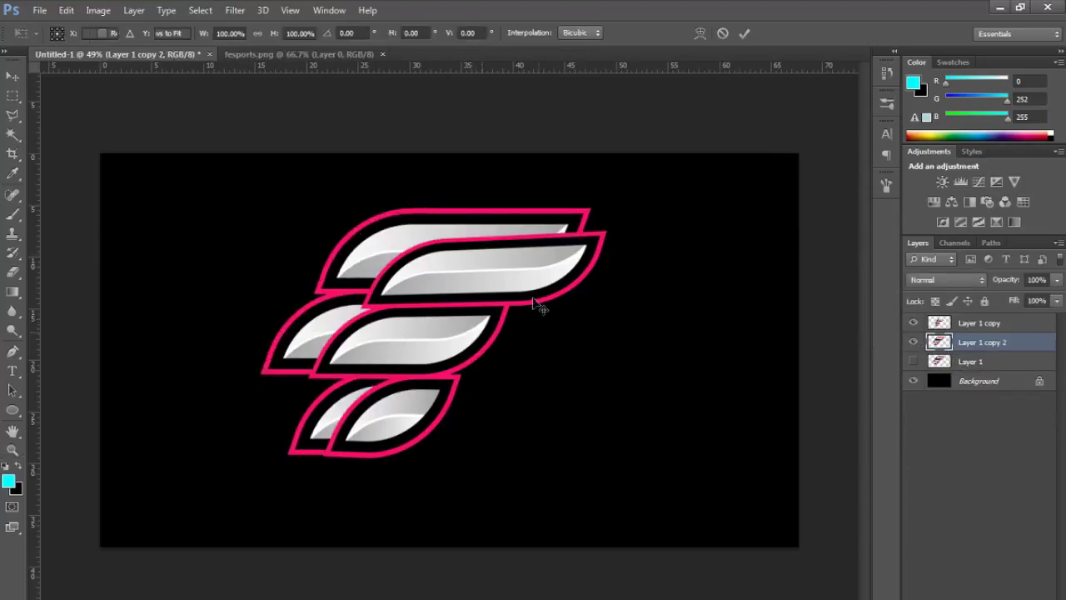
drag(618, 188, 822, 36)
click(744, 33)
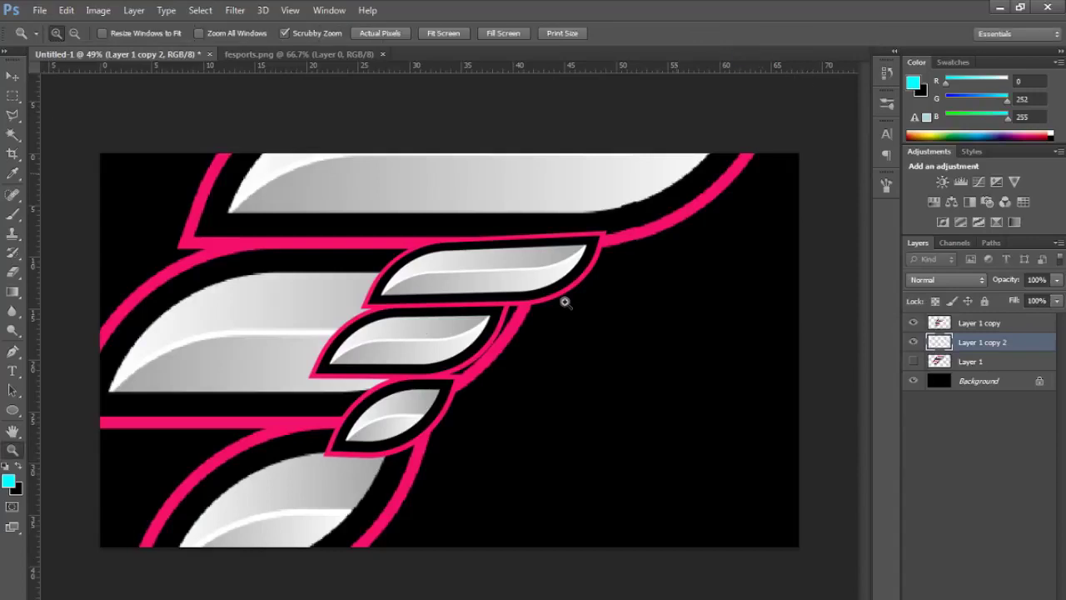
Lower the opacity of the enlarged background logo layer to 12%
key(v)
key(z)
drag(645, 233, 604, 219)
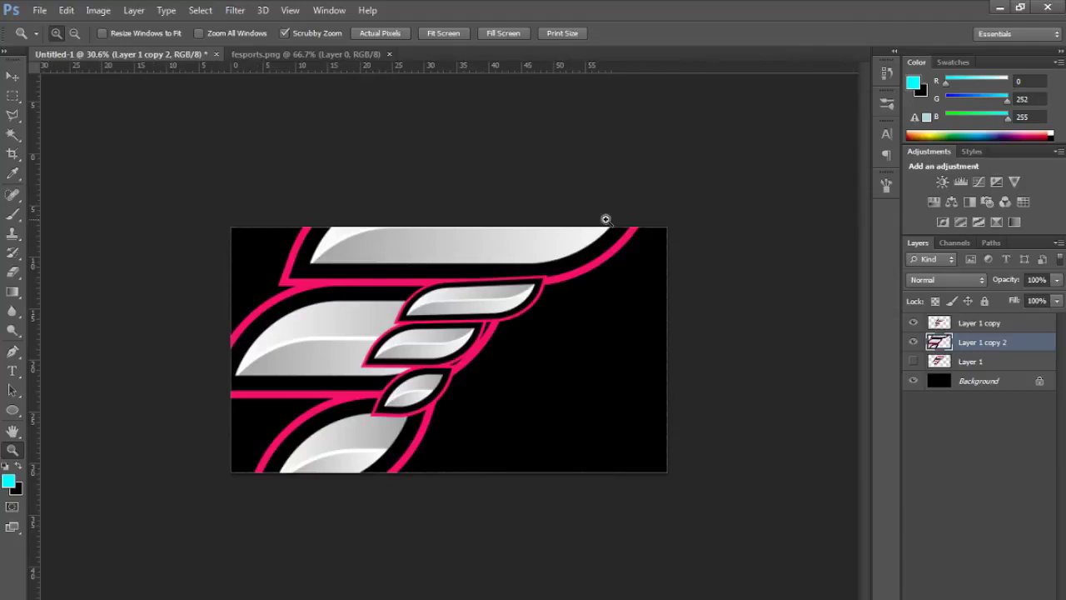
key(v)
click(1057, 280)
click(997, 298)
Add a radial gradient fill layer above the faded enlarged logo, using the Black, White preset with Reverse enabled
click(985, 597)
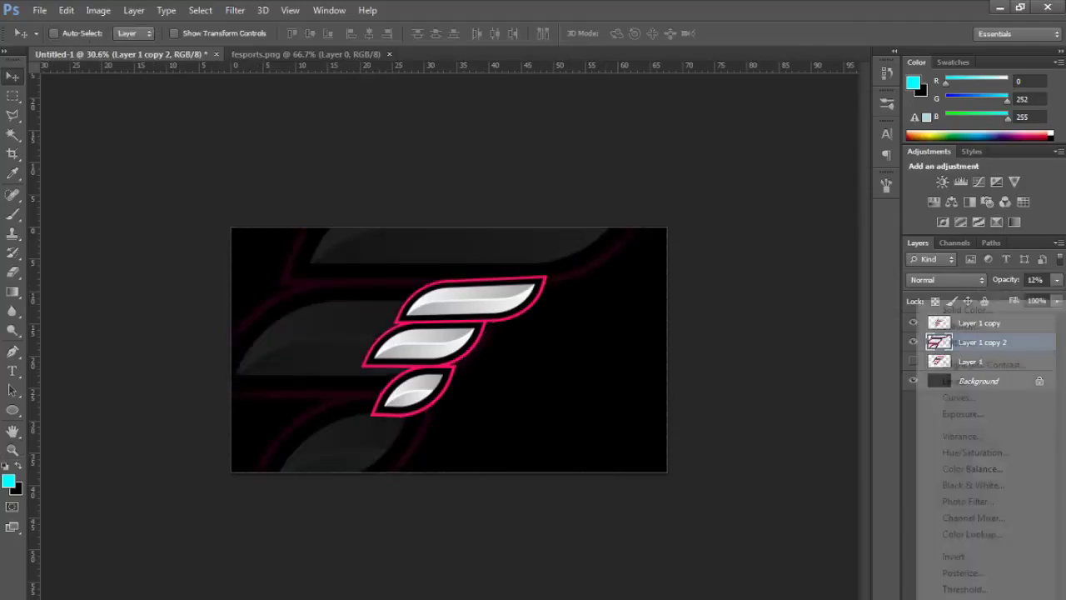
click(973, 330)
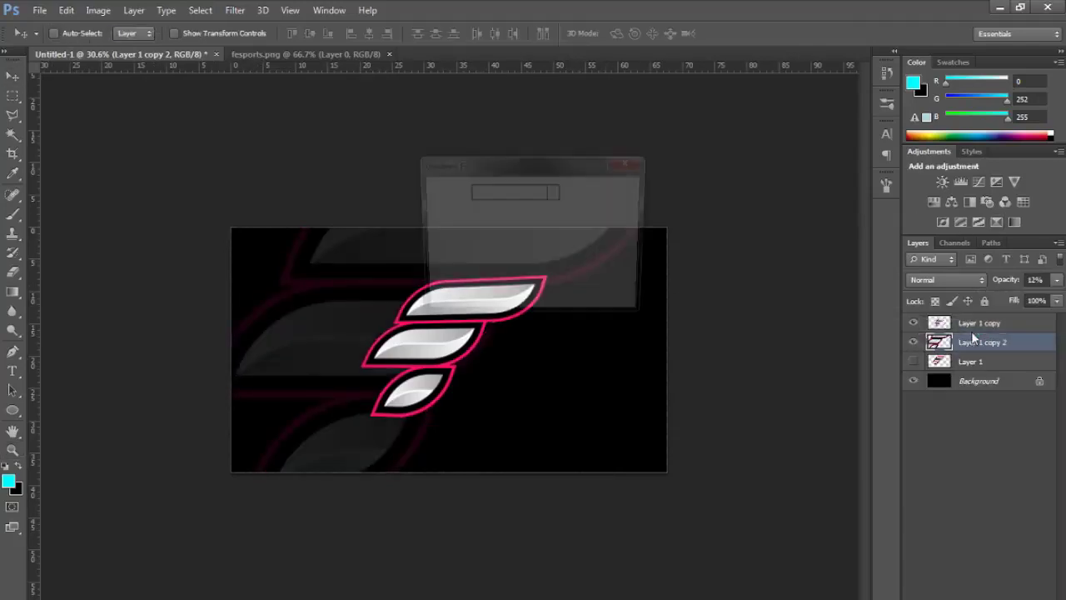
click(501, 215)
click(488, 241)
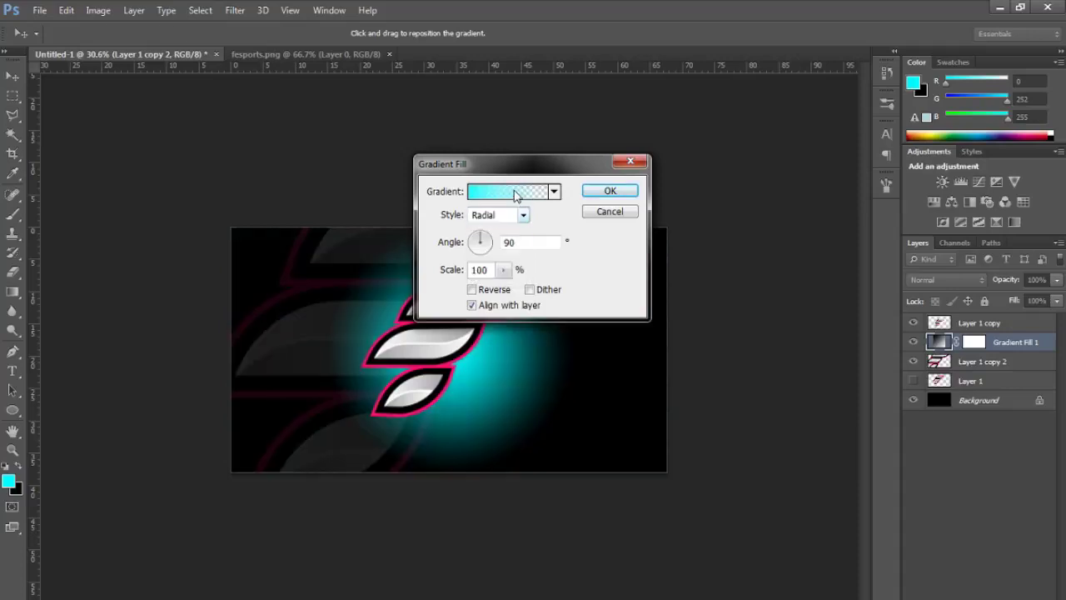
click(516, 191)
click(633, 236)
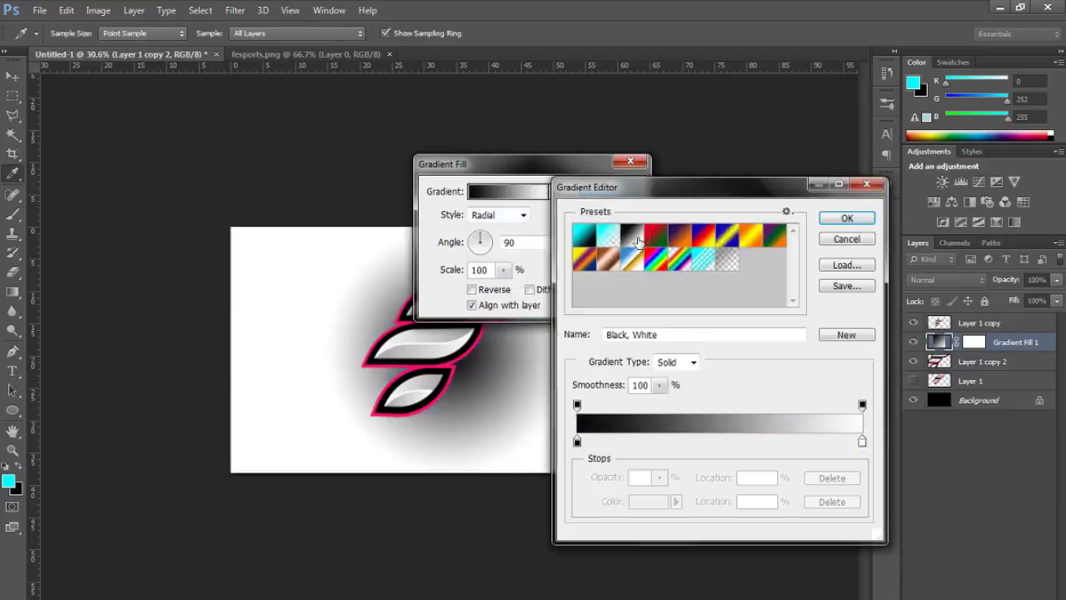
click(846, 218)
click(473, 289)
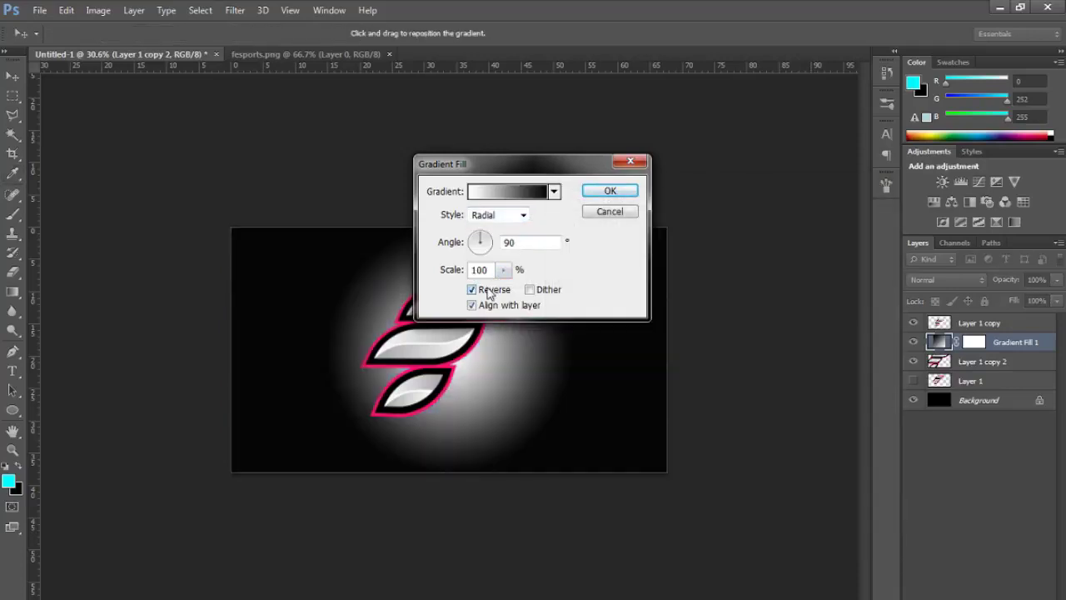
drag(500, 164, 716, 191)
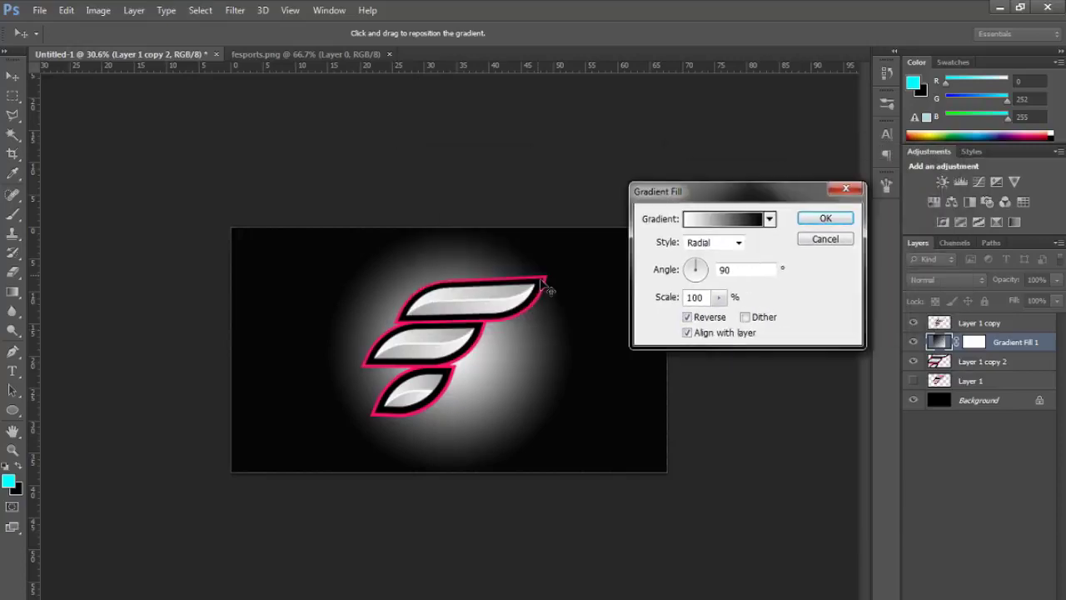
click(844, 218)
Set the gradient fill layer's blend mode to Overlay and its opacity to 41%
click(943, 280)
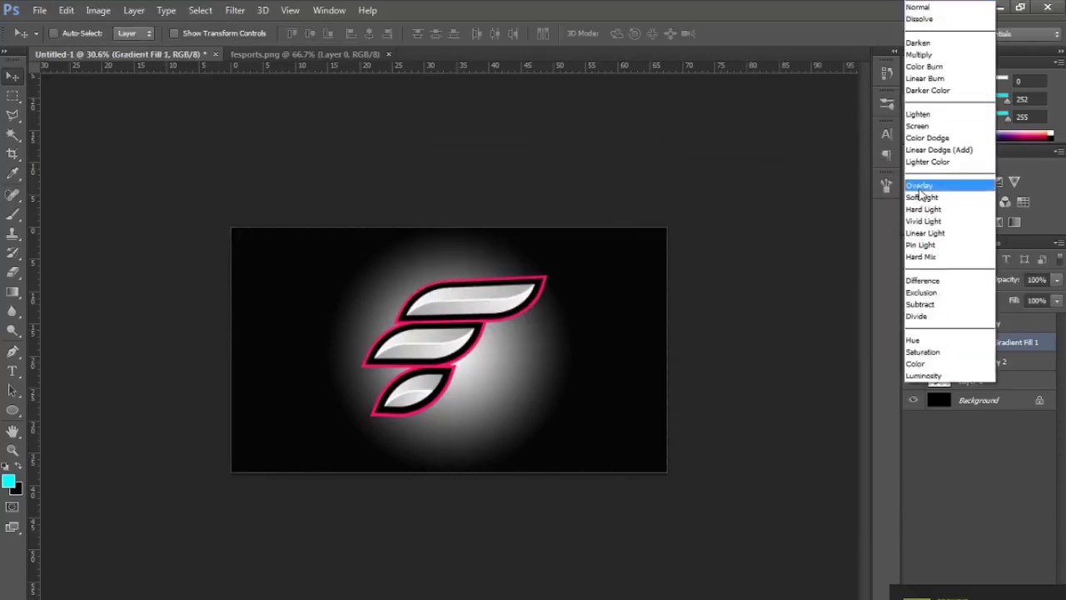
click(921, 183)
click(1056, 280)
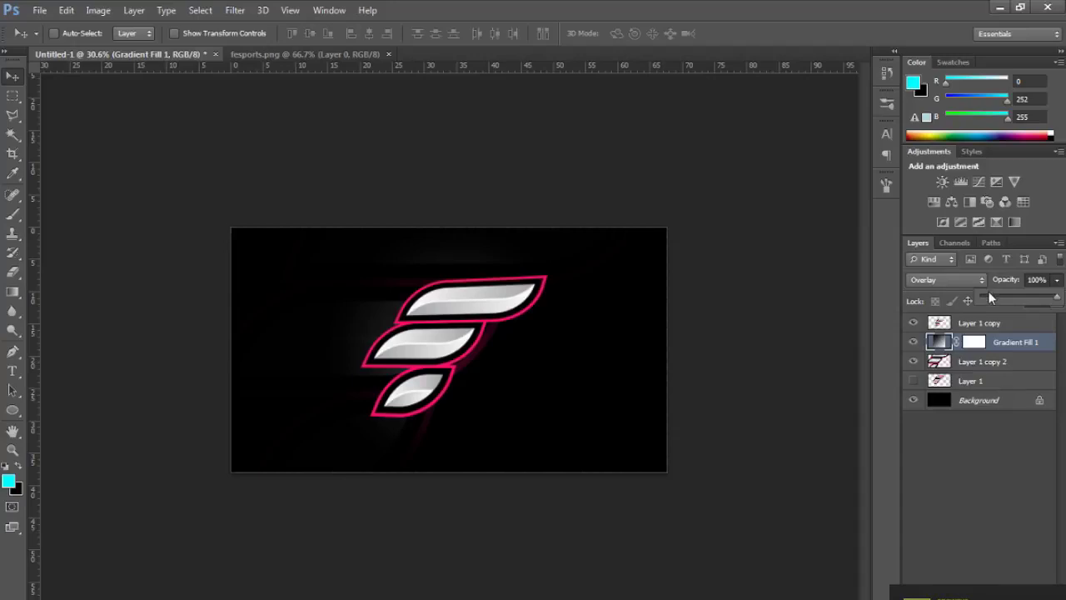
click(990, 298)
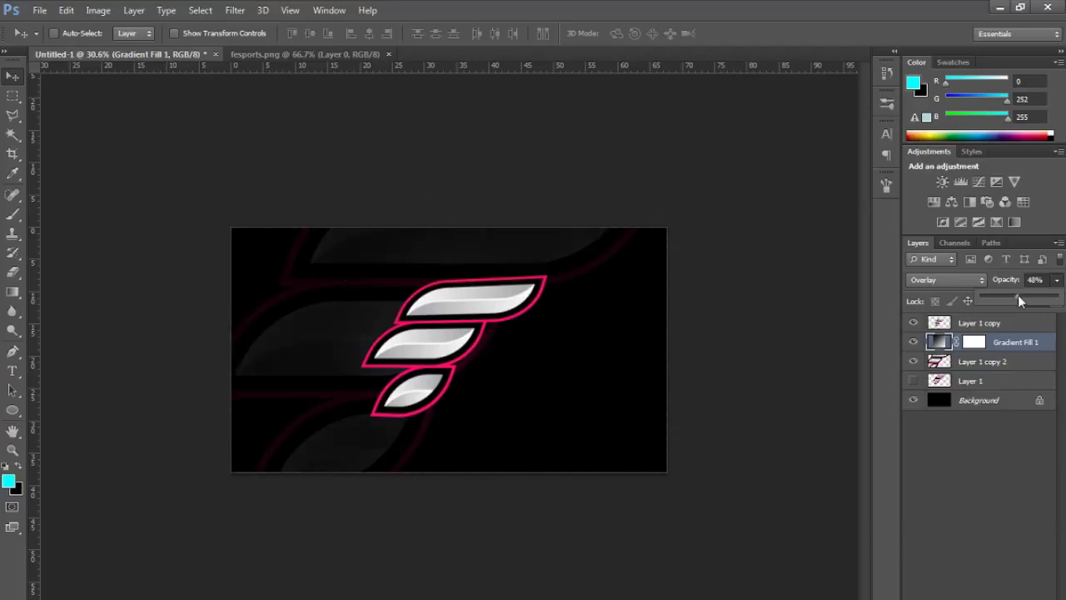
Brush a soft glow in the outline's sampled pink onto a new layer above the logo, using Screen mode at 75% opacity
key(ctrl+shift+alt+n)
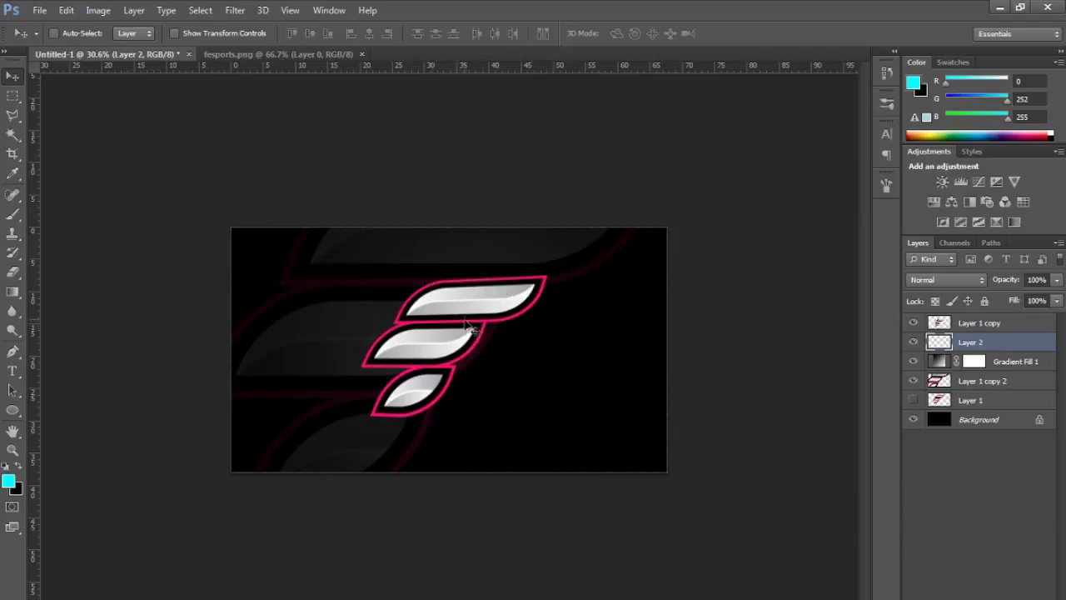
key(b)
scroll(457, 221, up, 5)
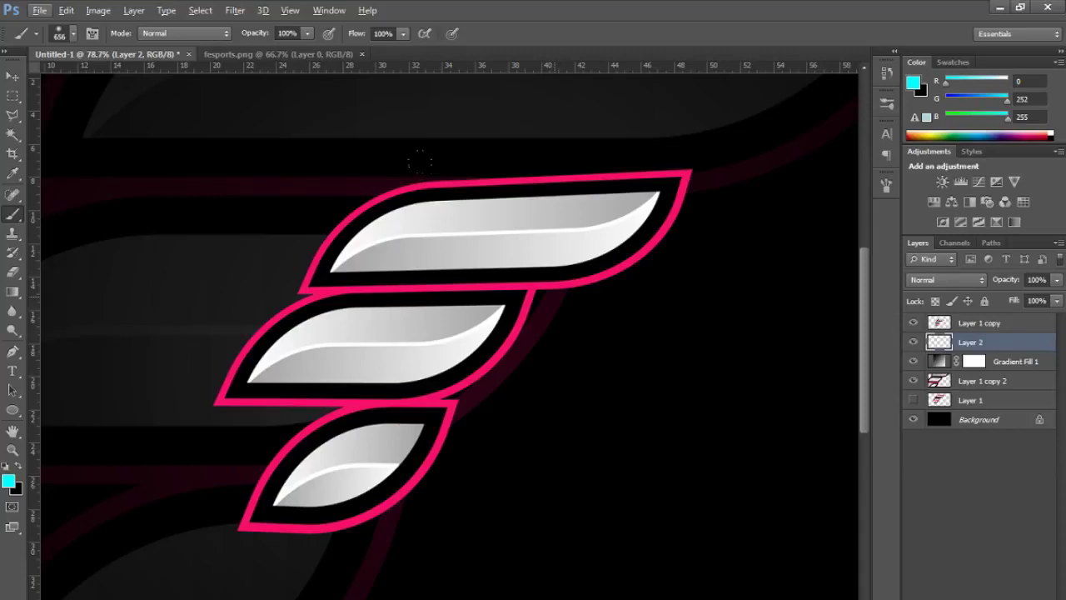
alt+click(537, 283)
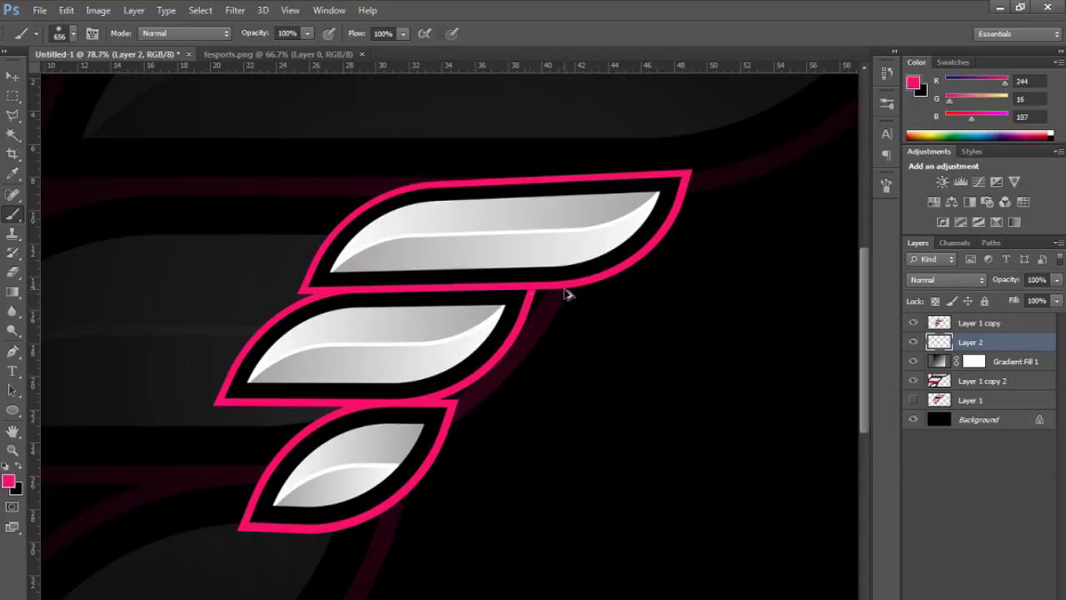
alt+click(539, 282)
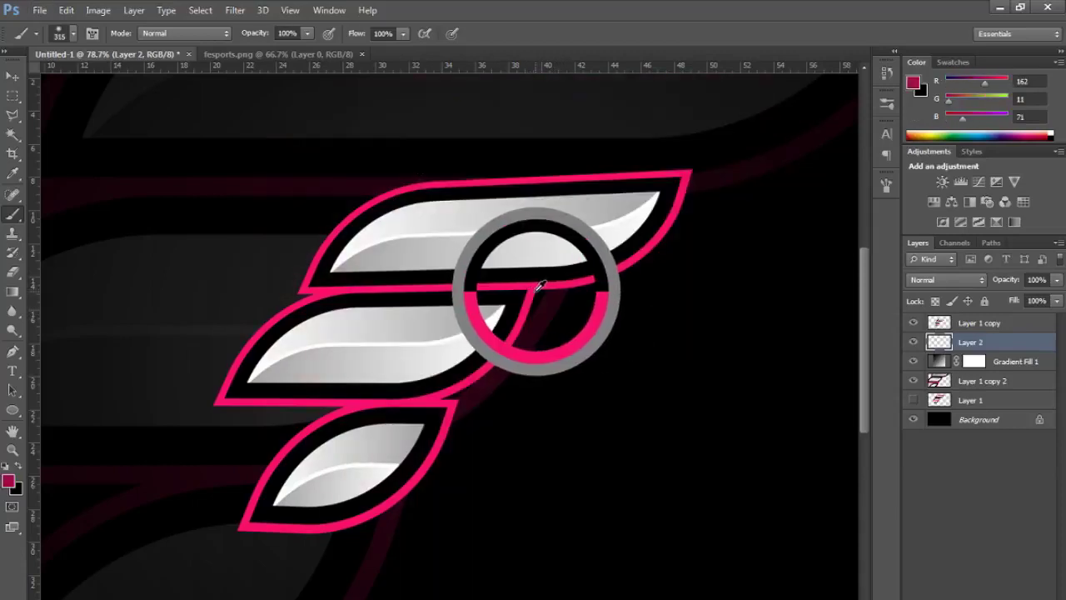
click(10, 481)
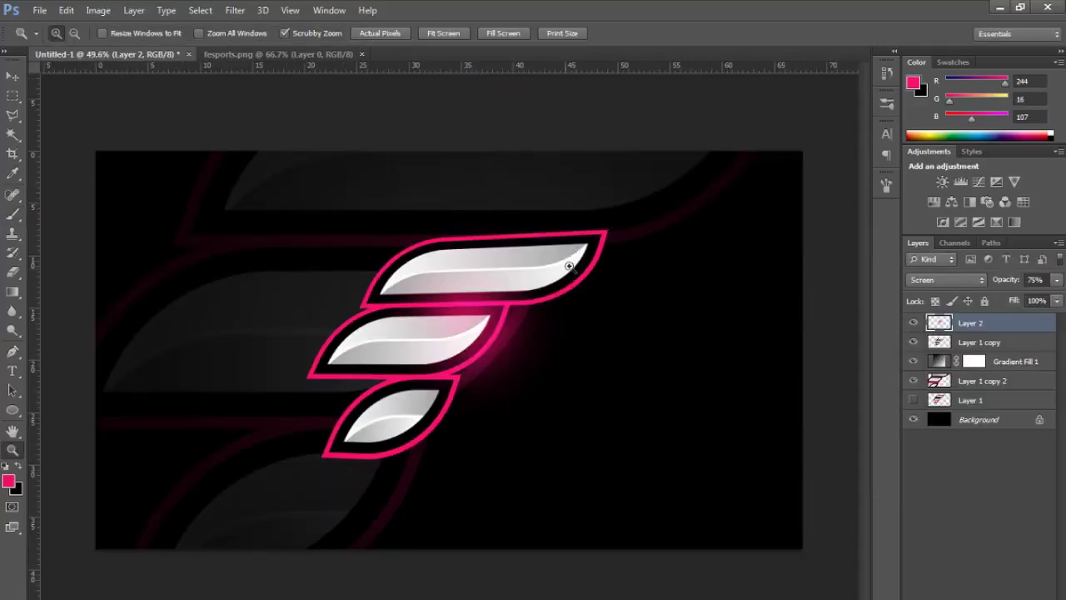
Add a layer above the gradient fill and brush a larger soft pink glow behind the logo, using Screen mode at 58% opacity
drag(569, 266, 543, 276)
click(1020, 367)
click(1009, 361)
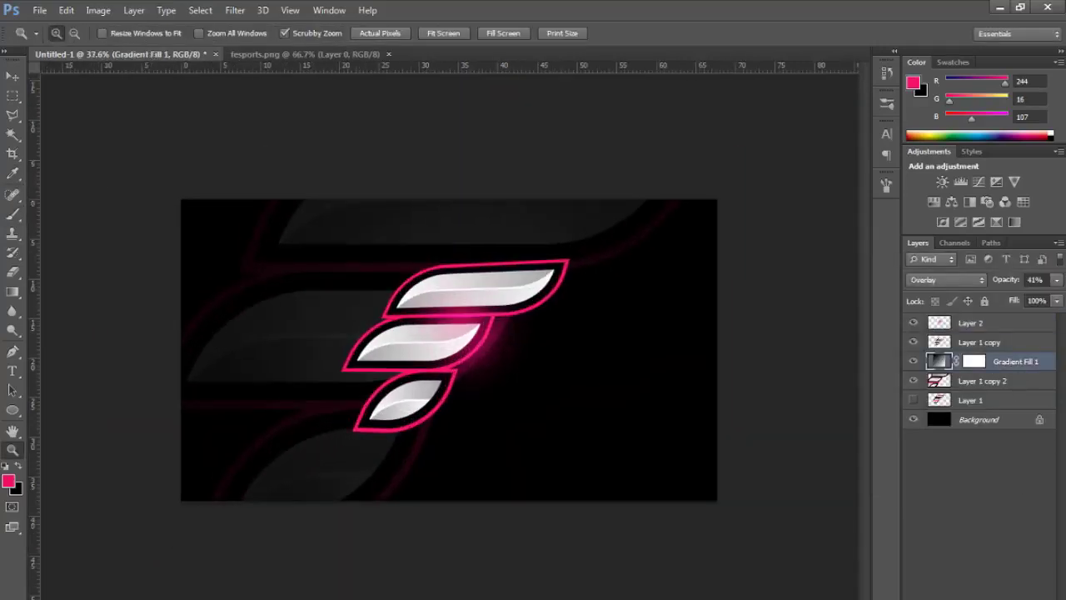
key(ctrl+shift+alt+n)
key(b)
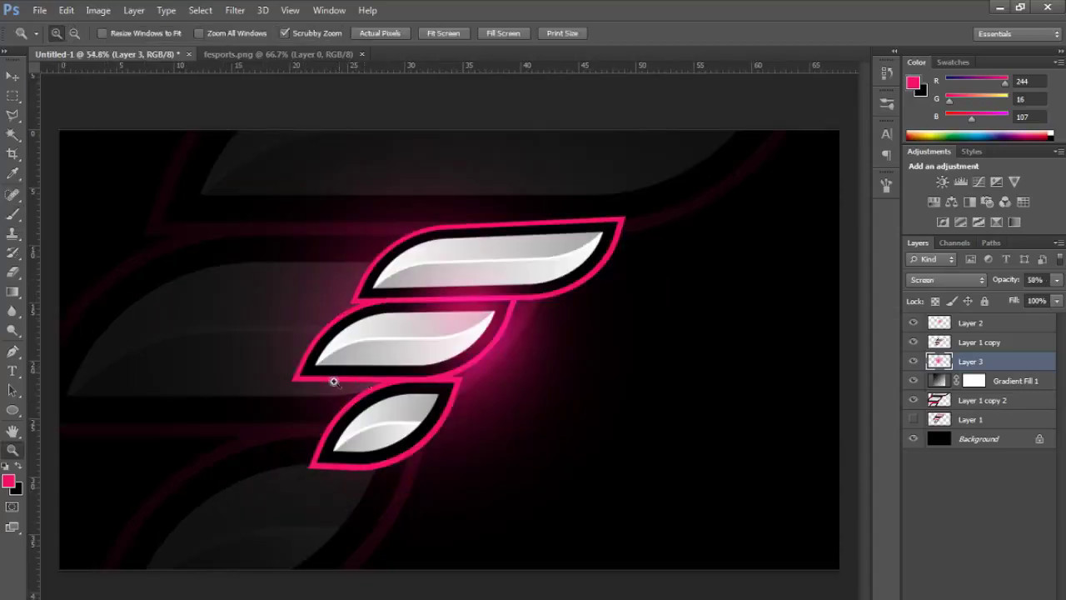
mouse_move(598, 352)
mouse_down()
mouse_move(542, 362)
mouse_move(599, 344)
mouse_up()
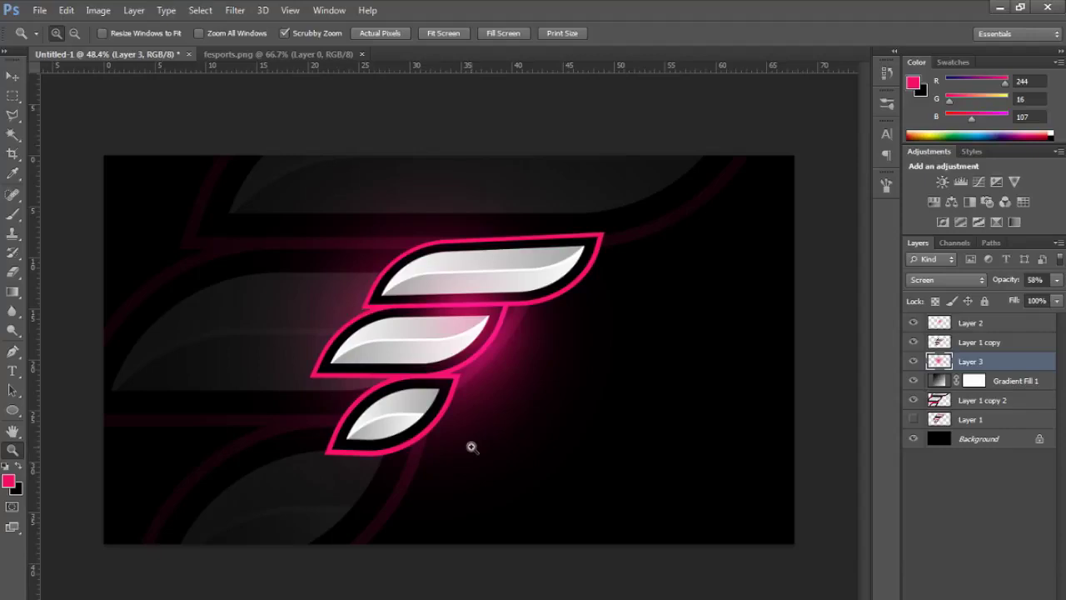